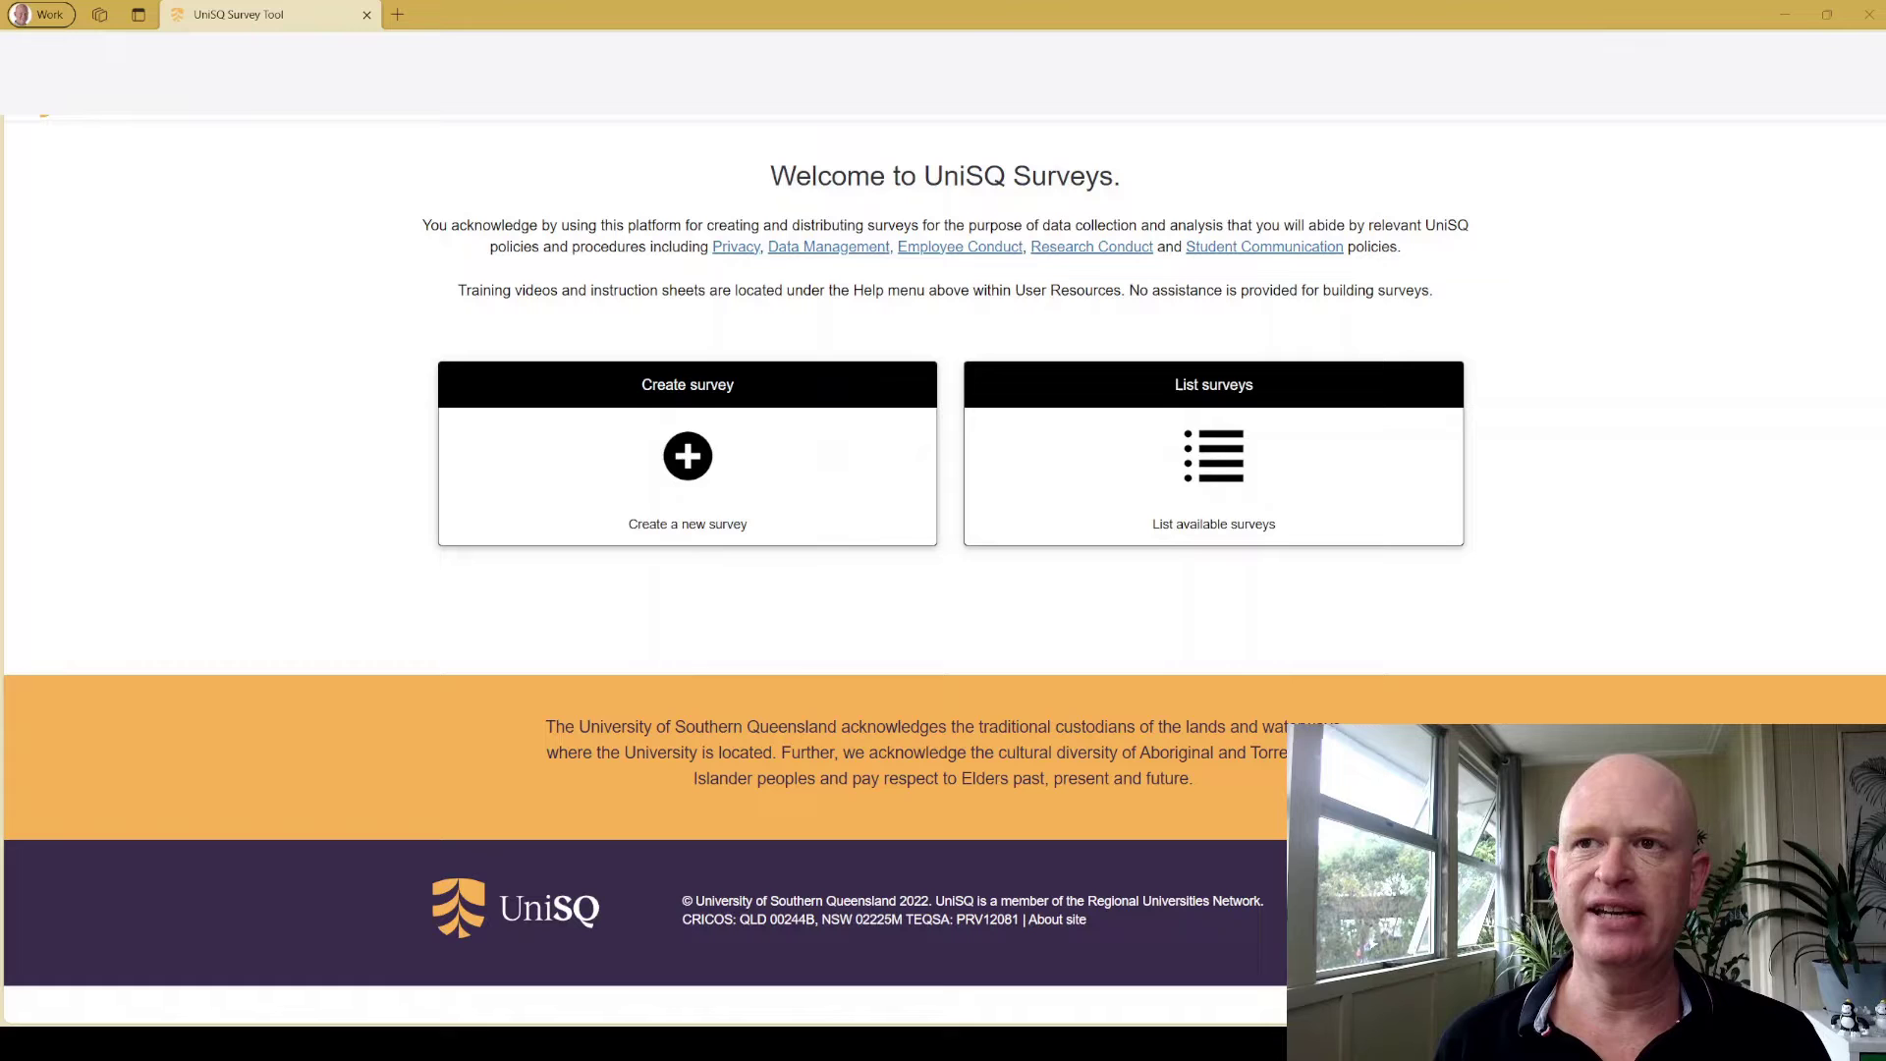
Create a new survey titled 'Ferris Survey' and save it.
left_click(700, 458)
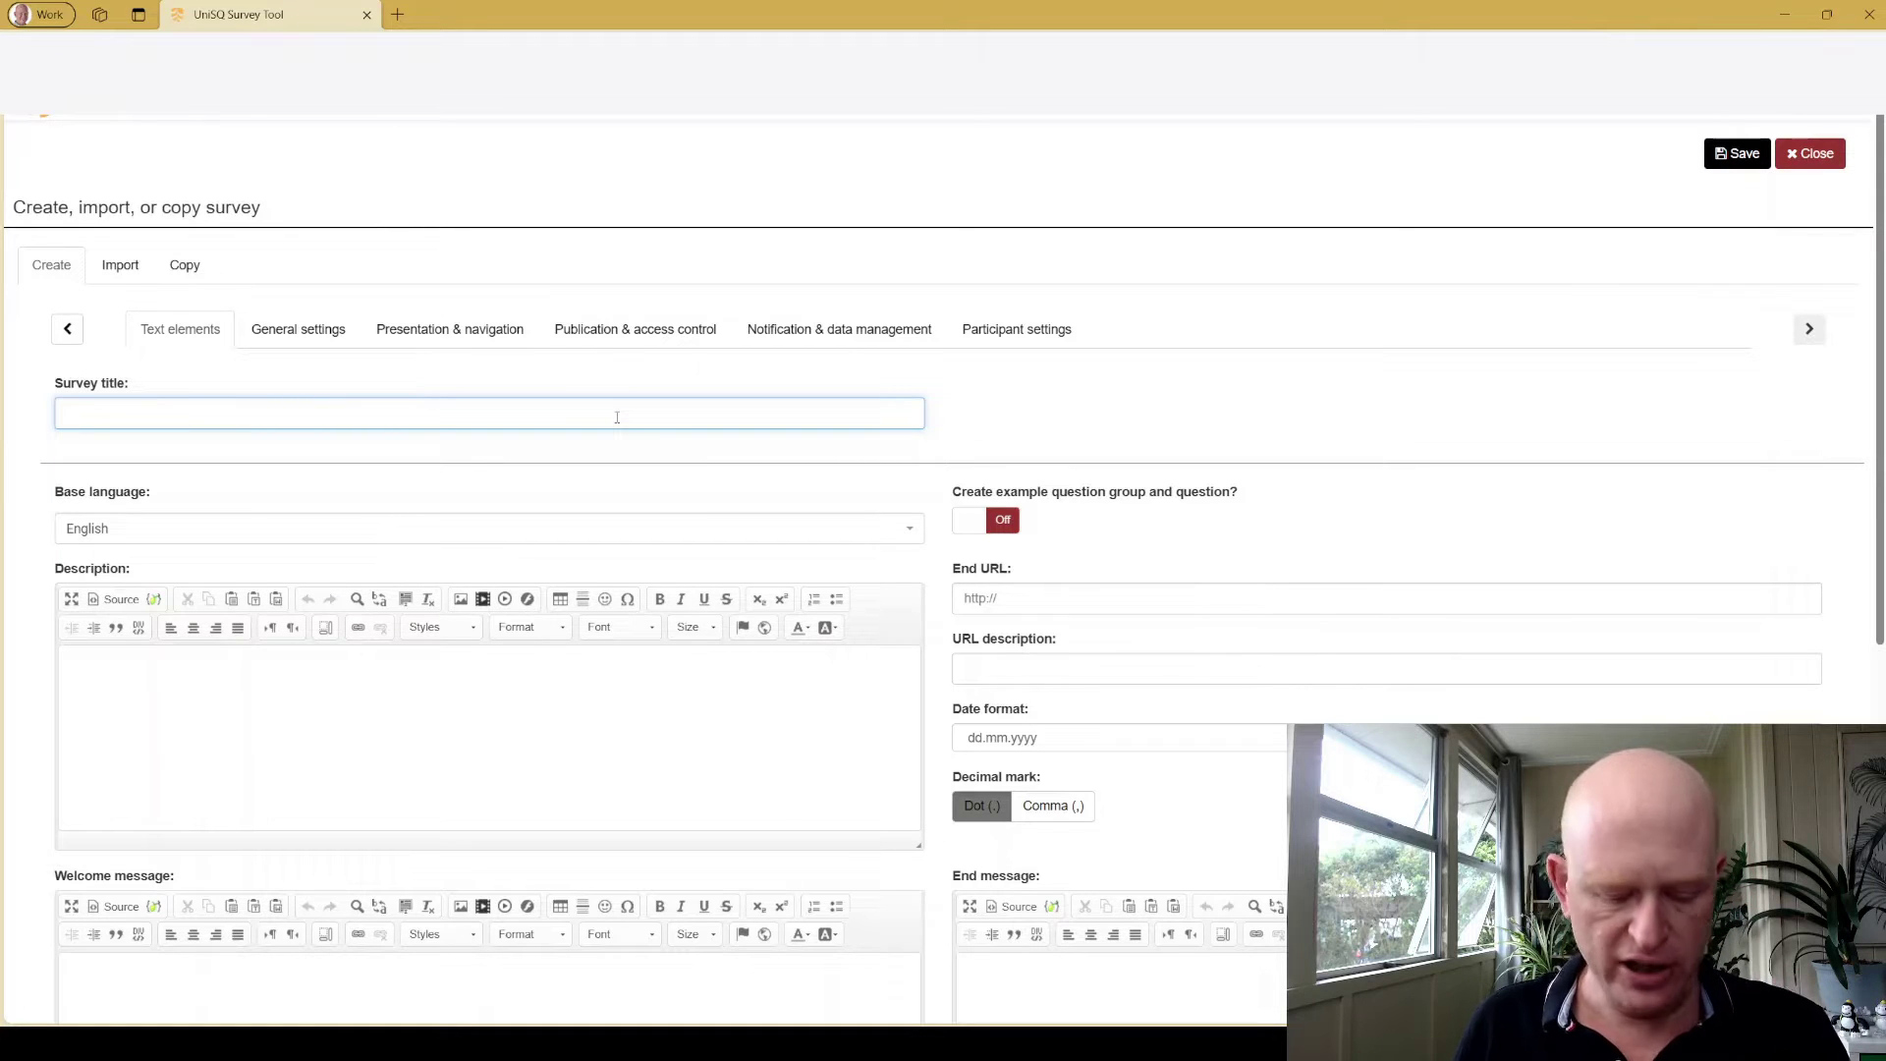
type("Ferris ")
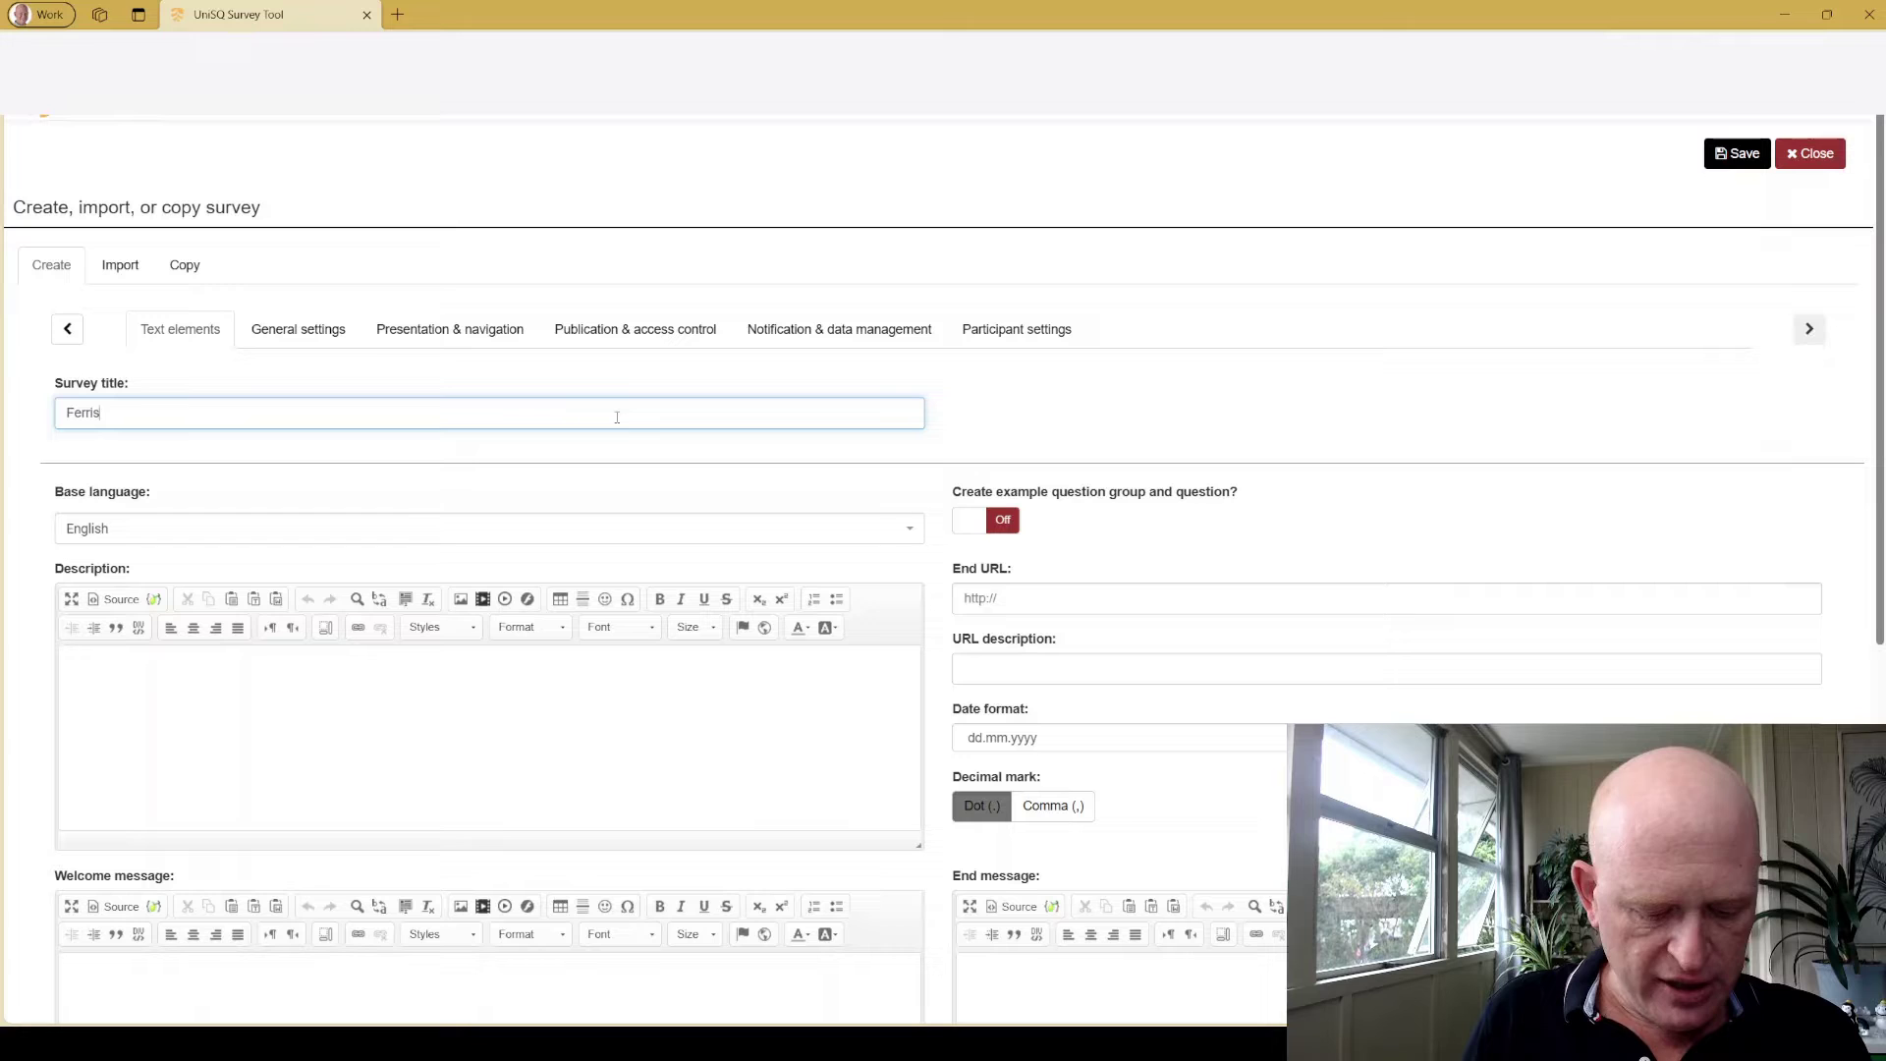
type("Su")
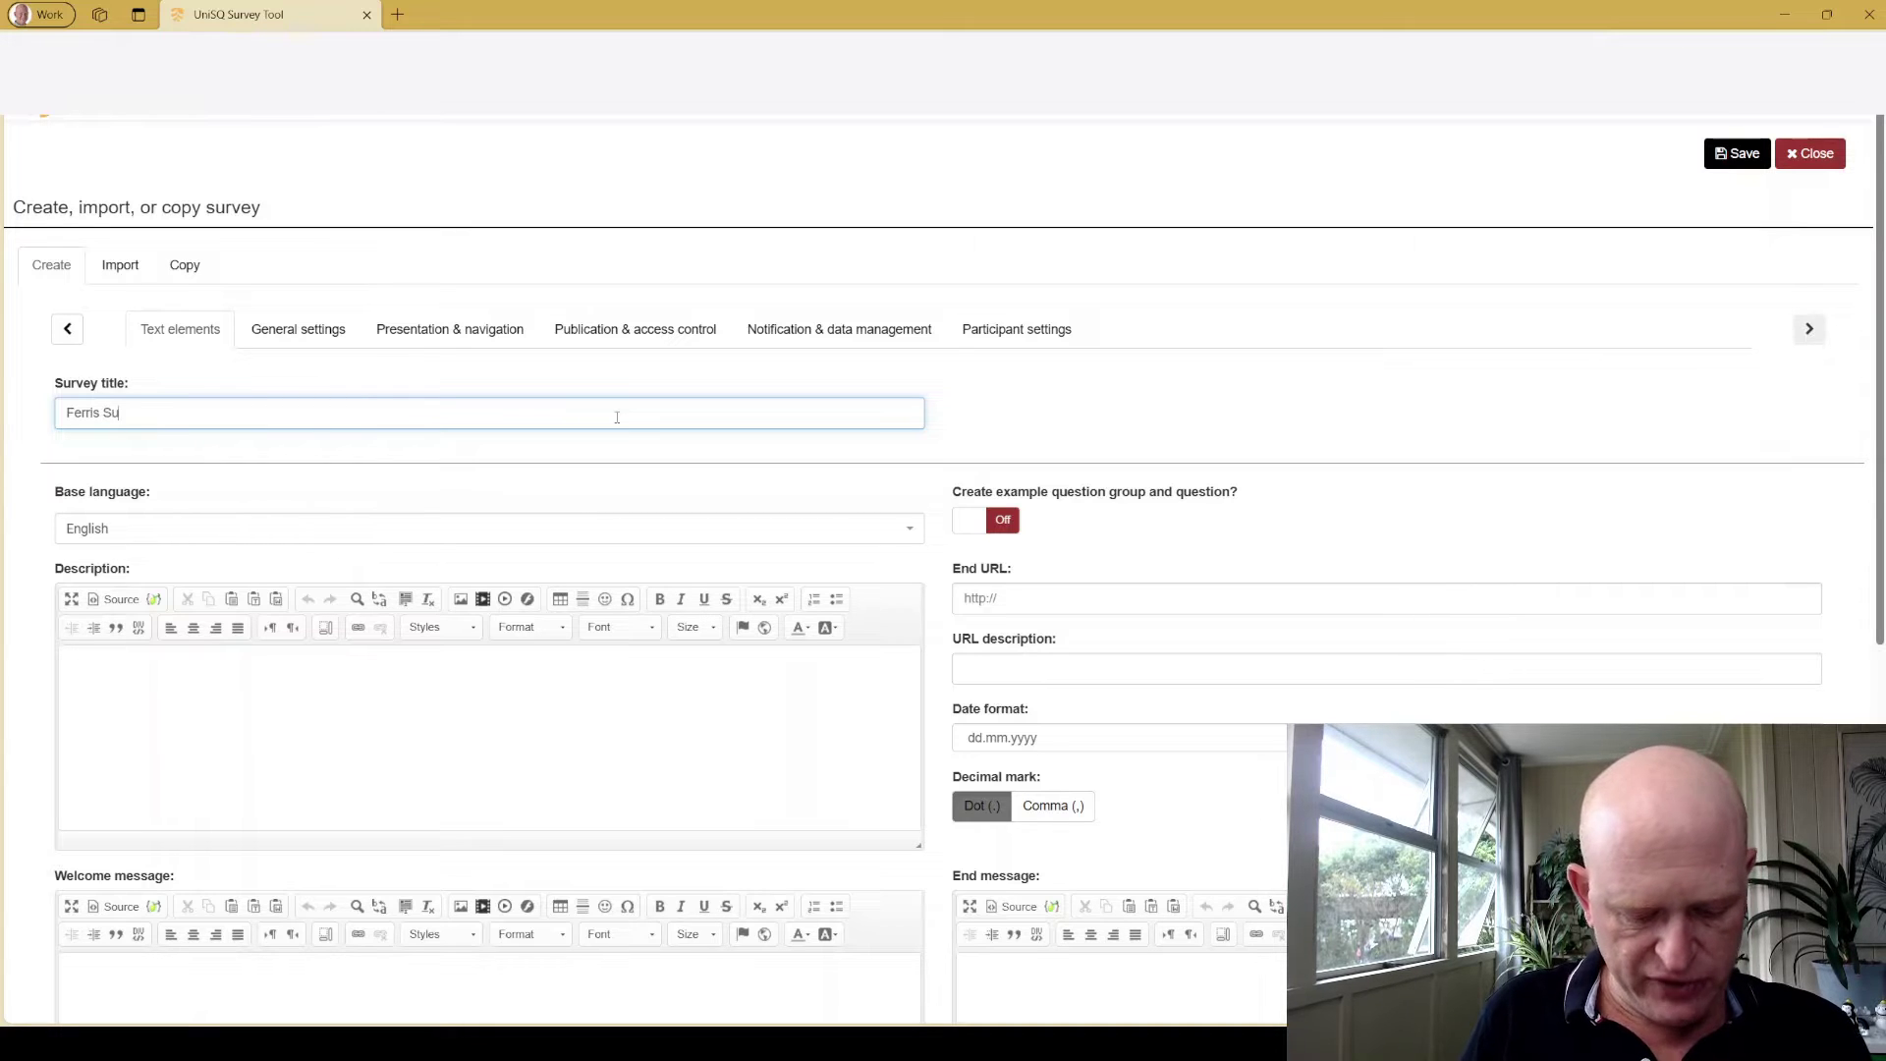
type("rvey")
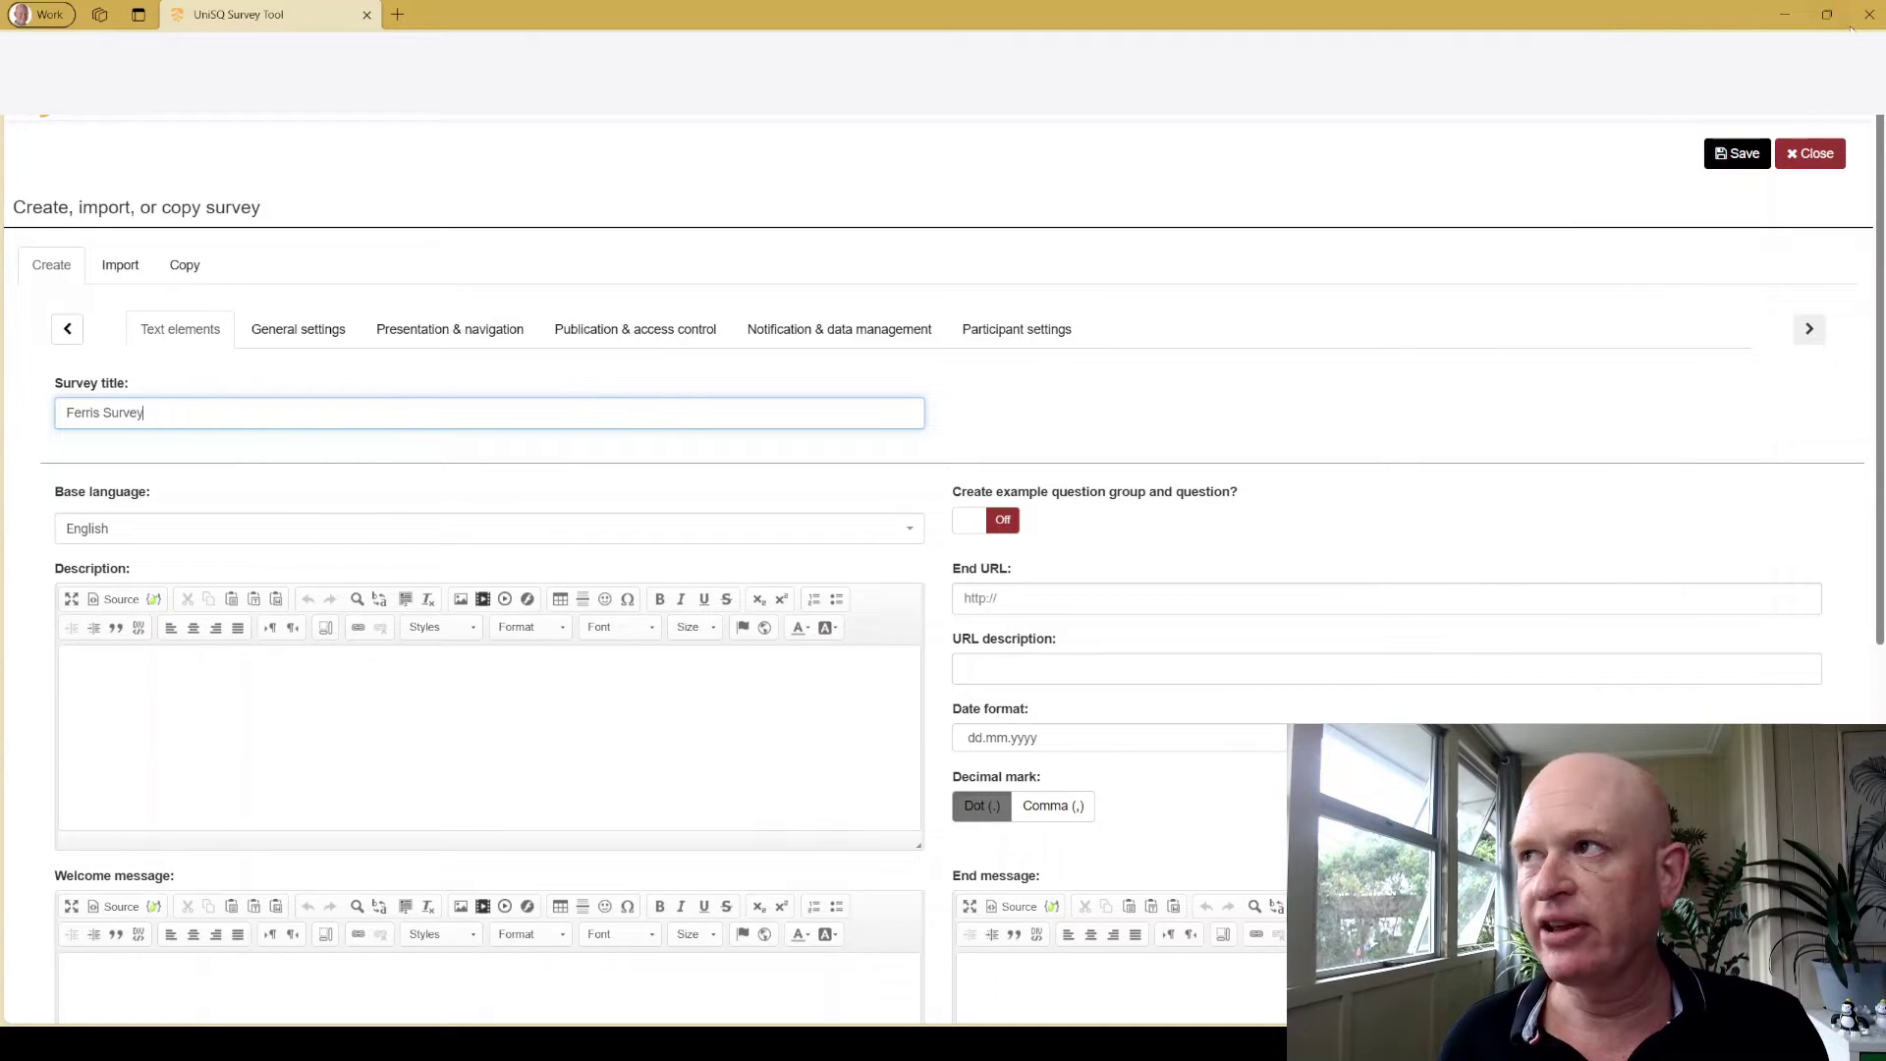
left_click(1734, 155)
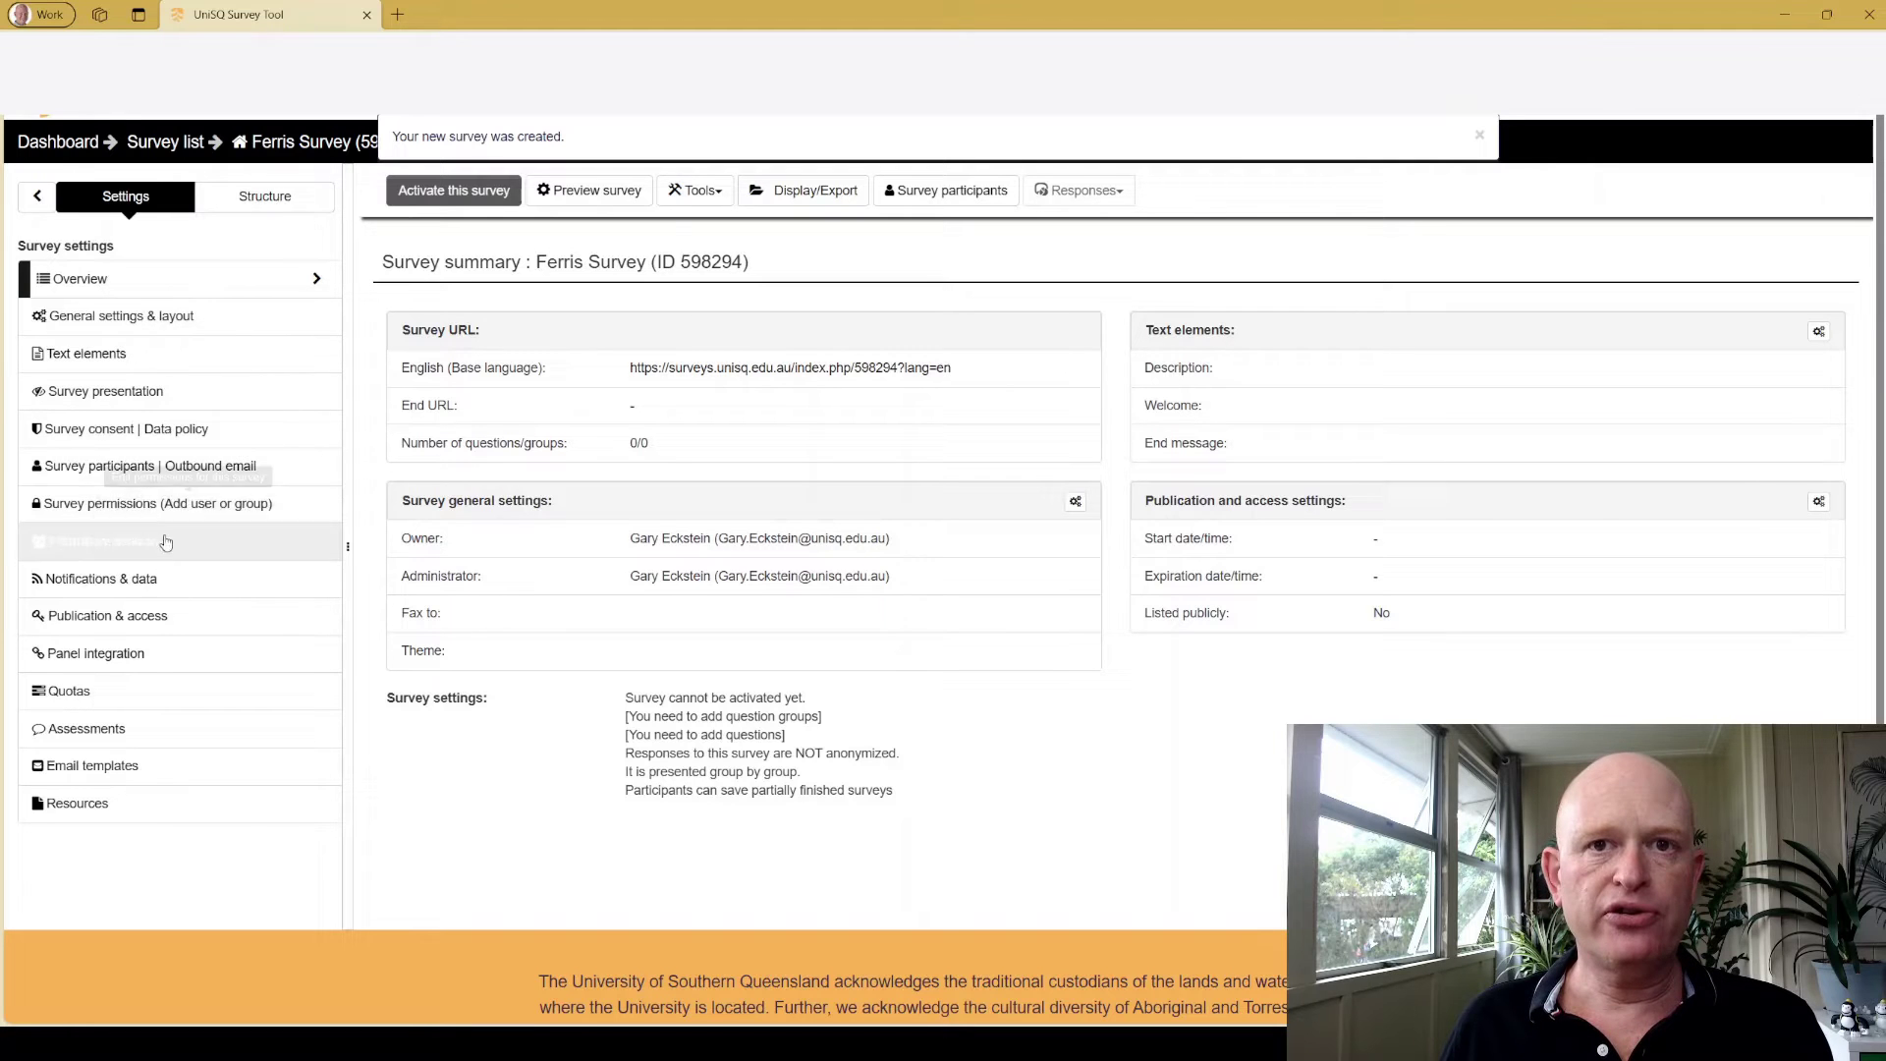
View the Ferris Survey structure, with 0 groups, and dismiss the survey-created notice.
left_click(286, 197)
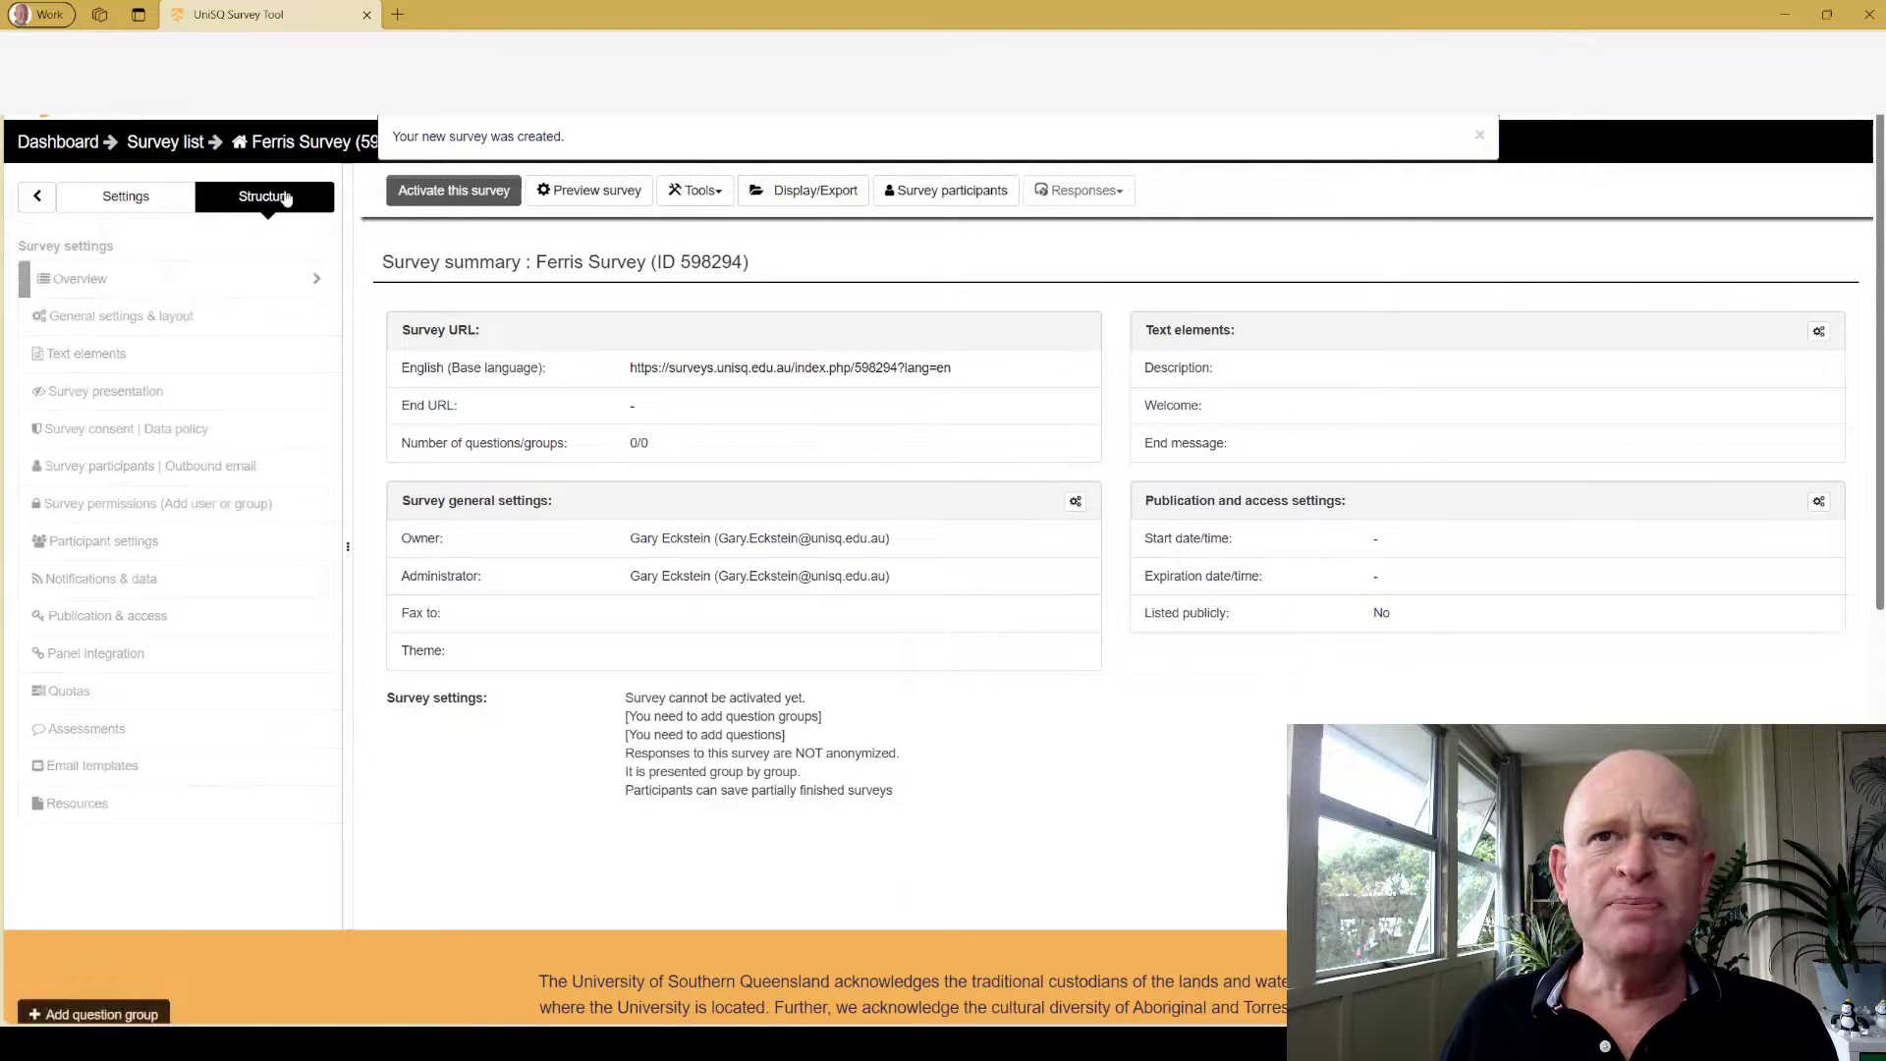
left_click(1480, 138)
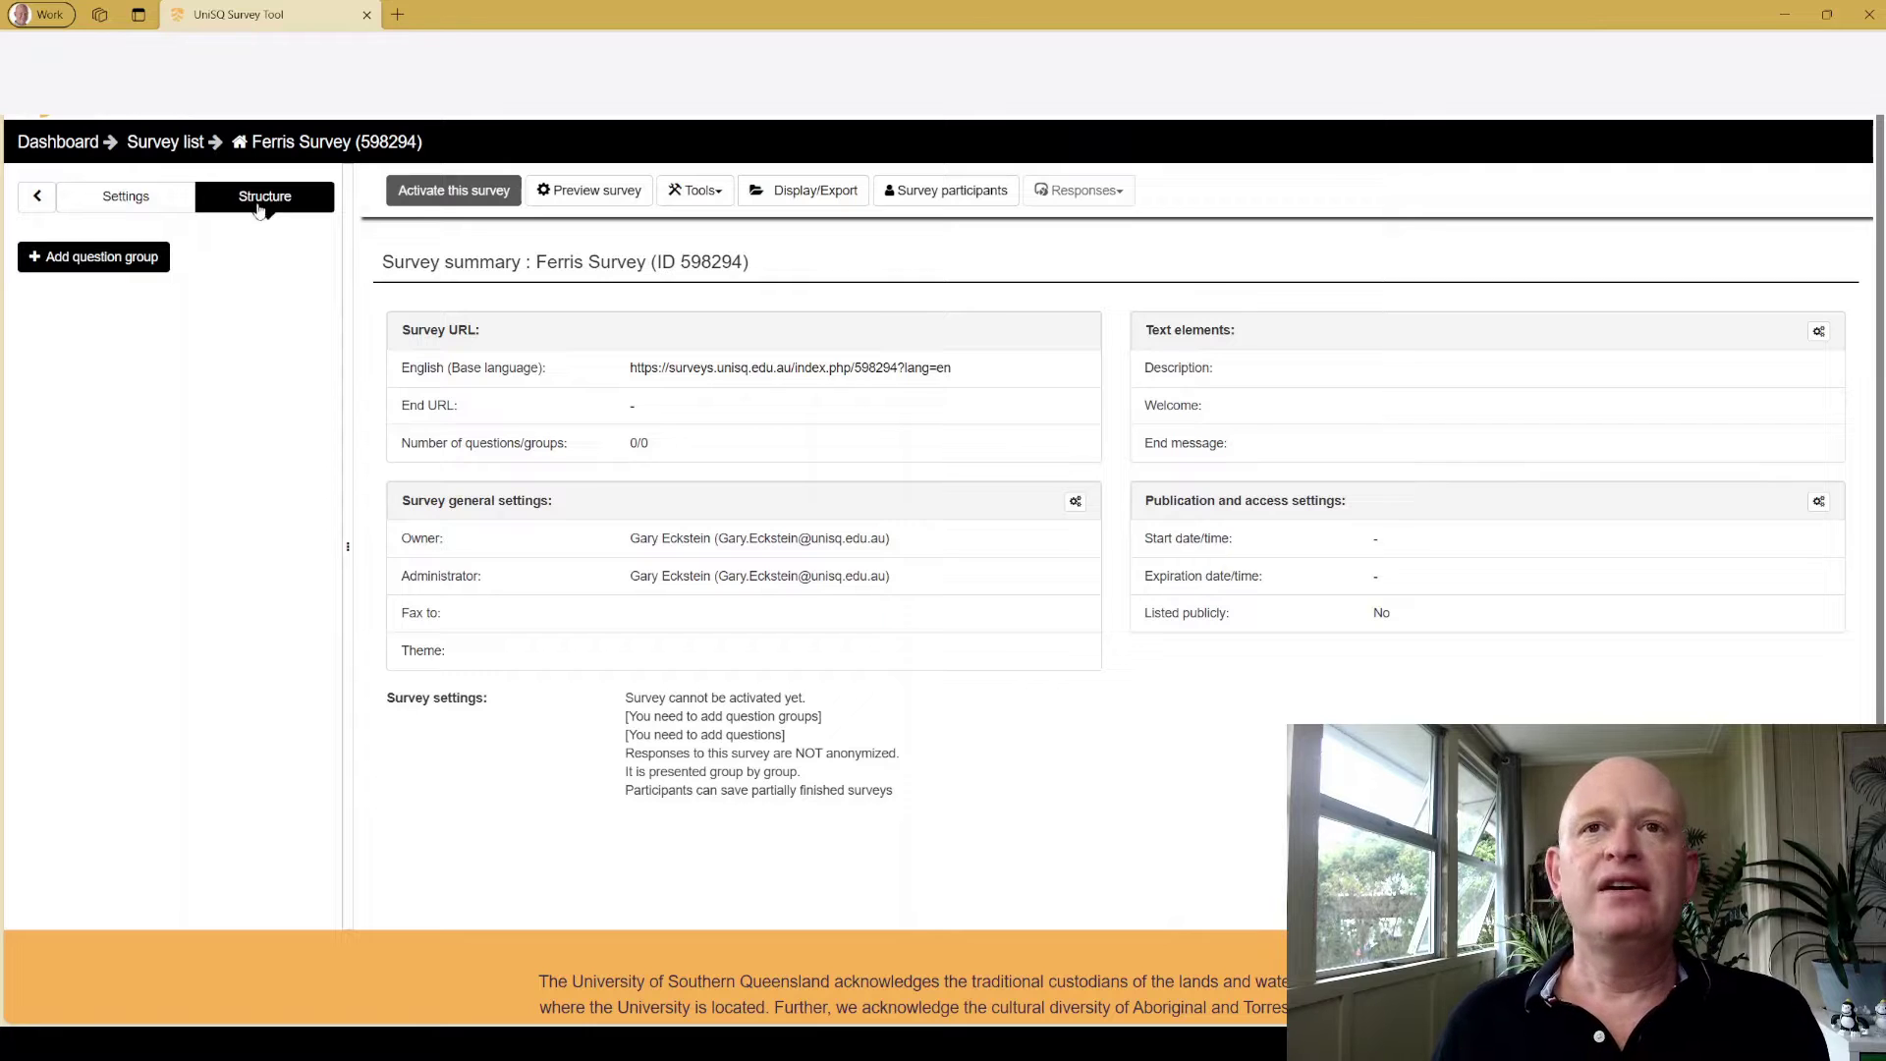
Save a new question group titled 'Group1' and open its group summary.
left_click(112, 267)
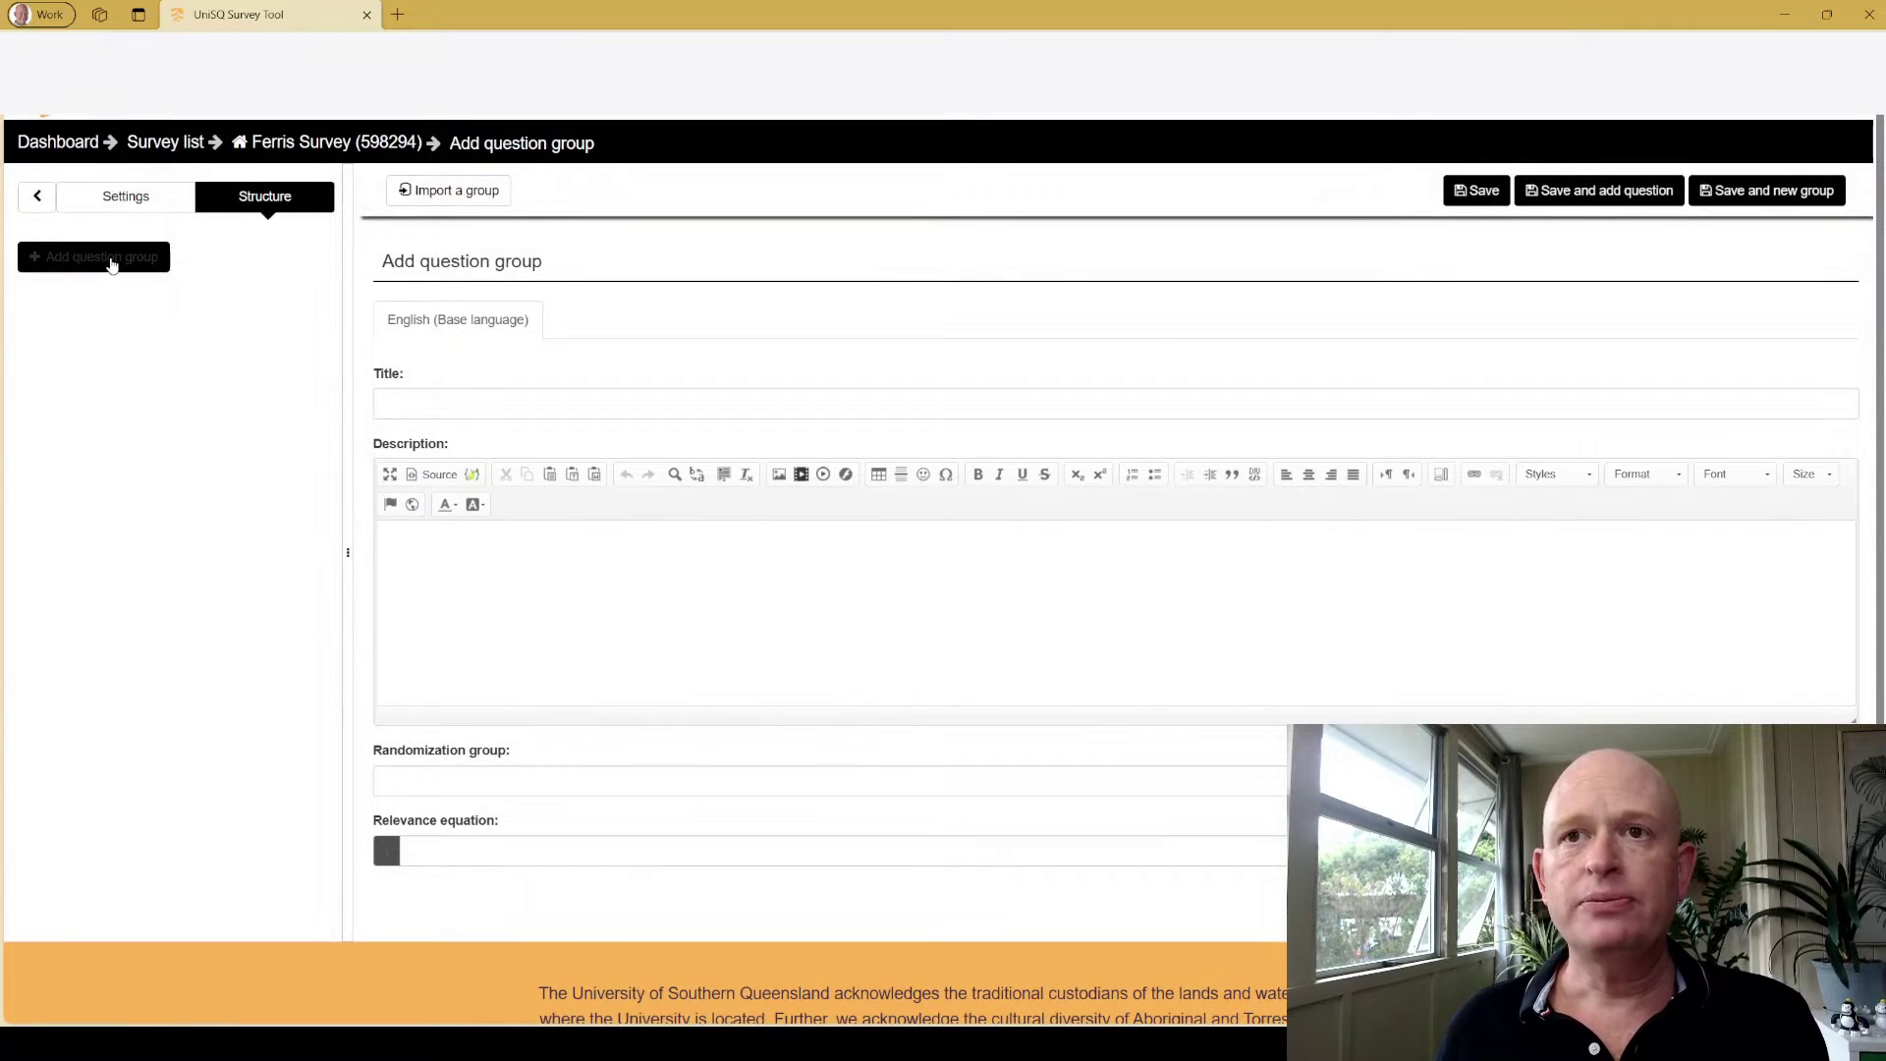
left_click(648, 402)
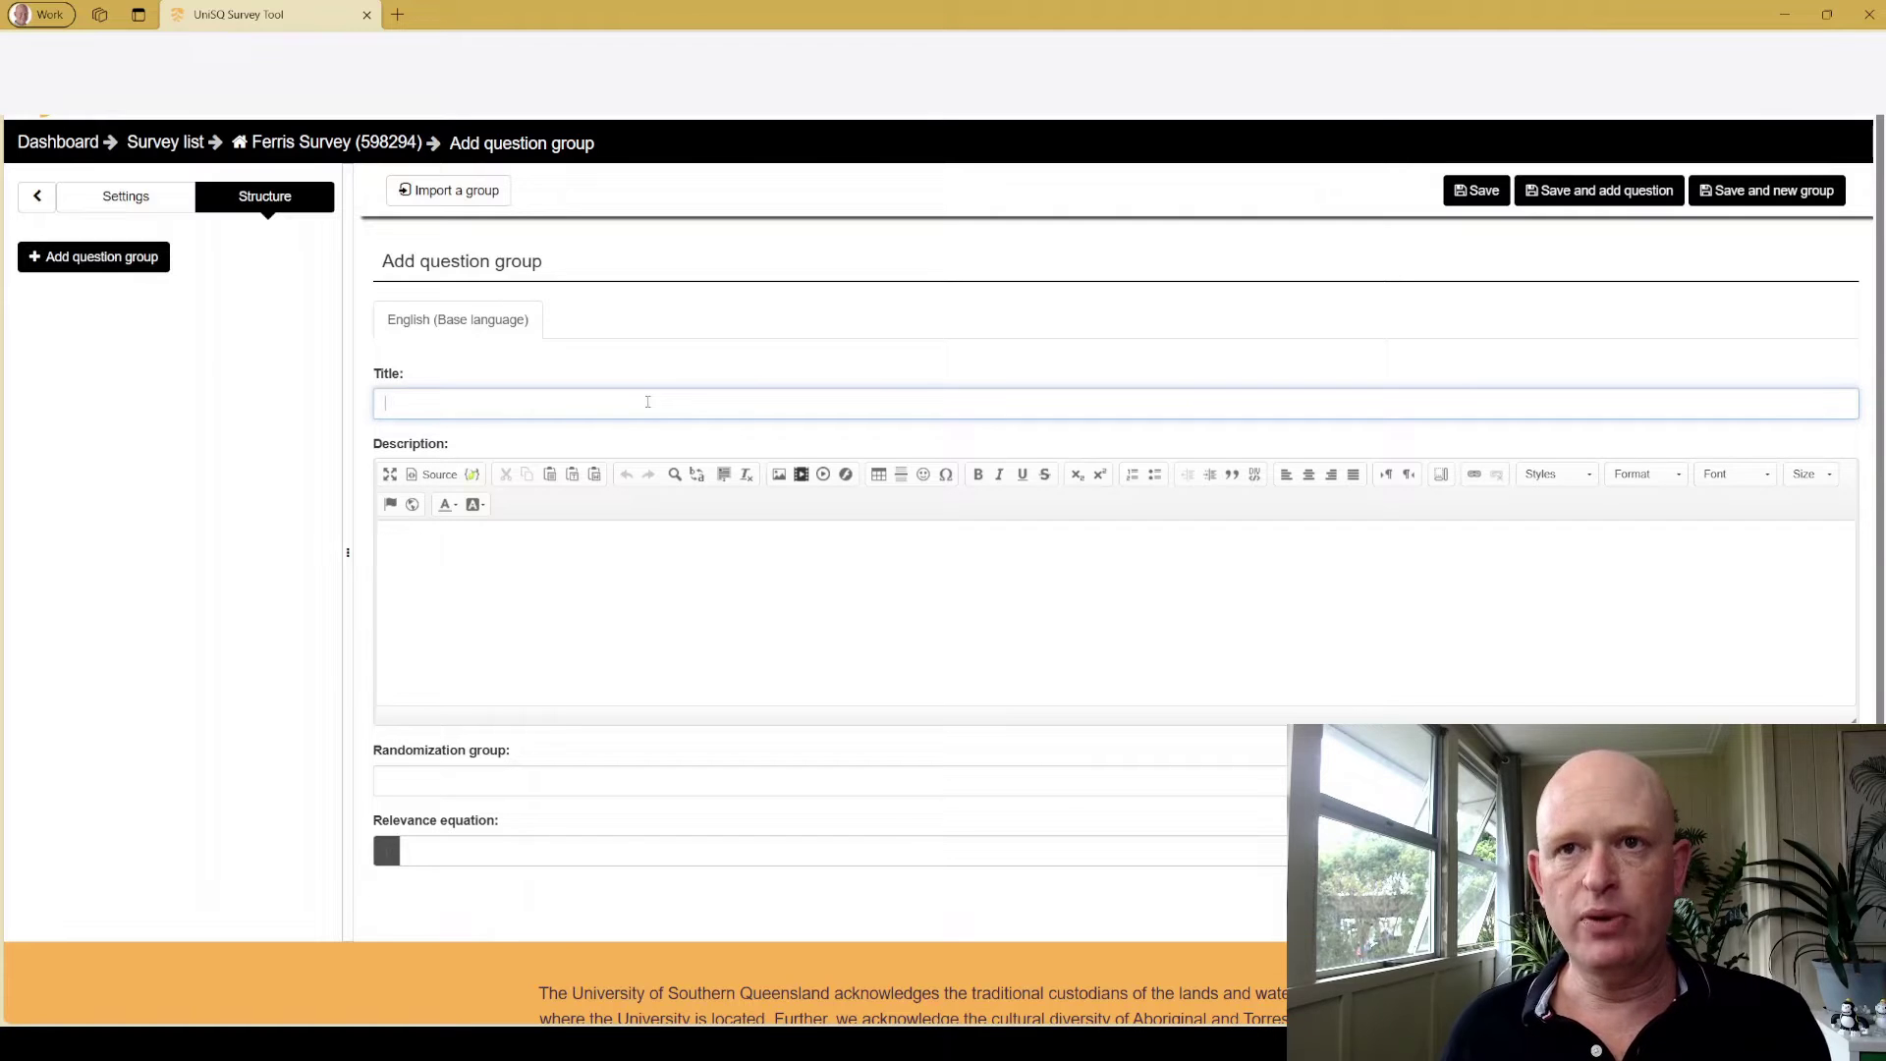
type("Group1")
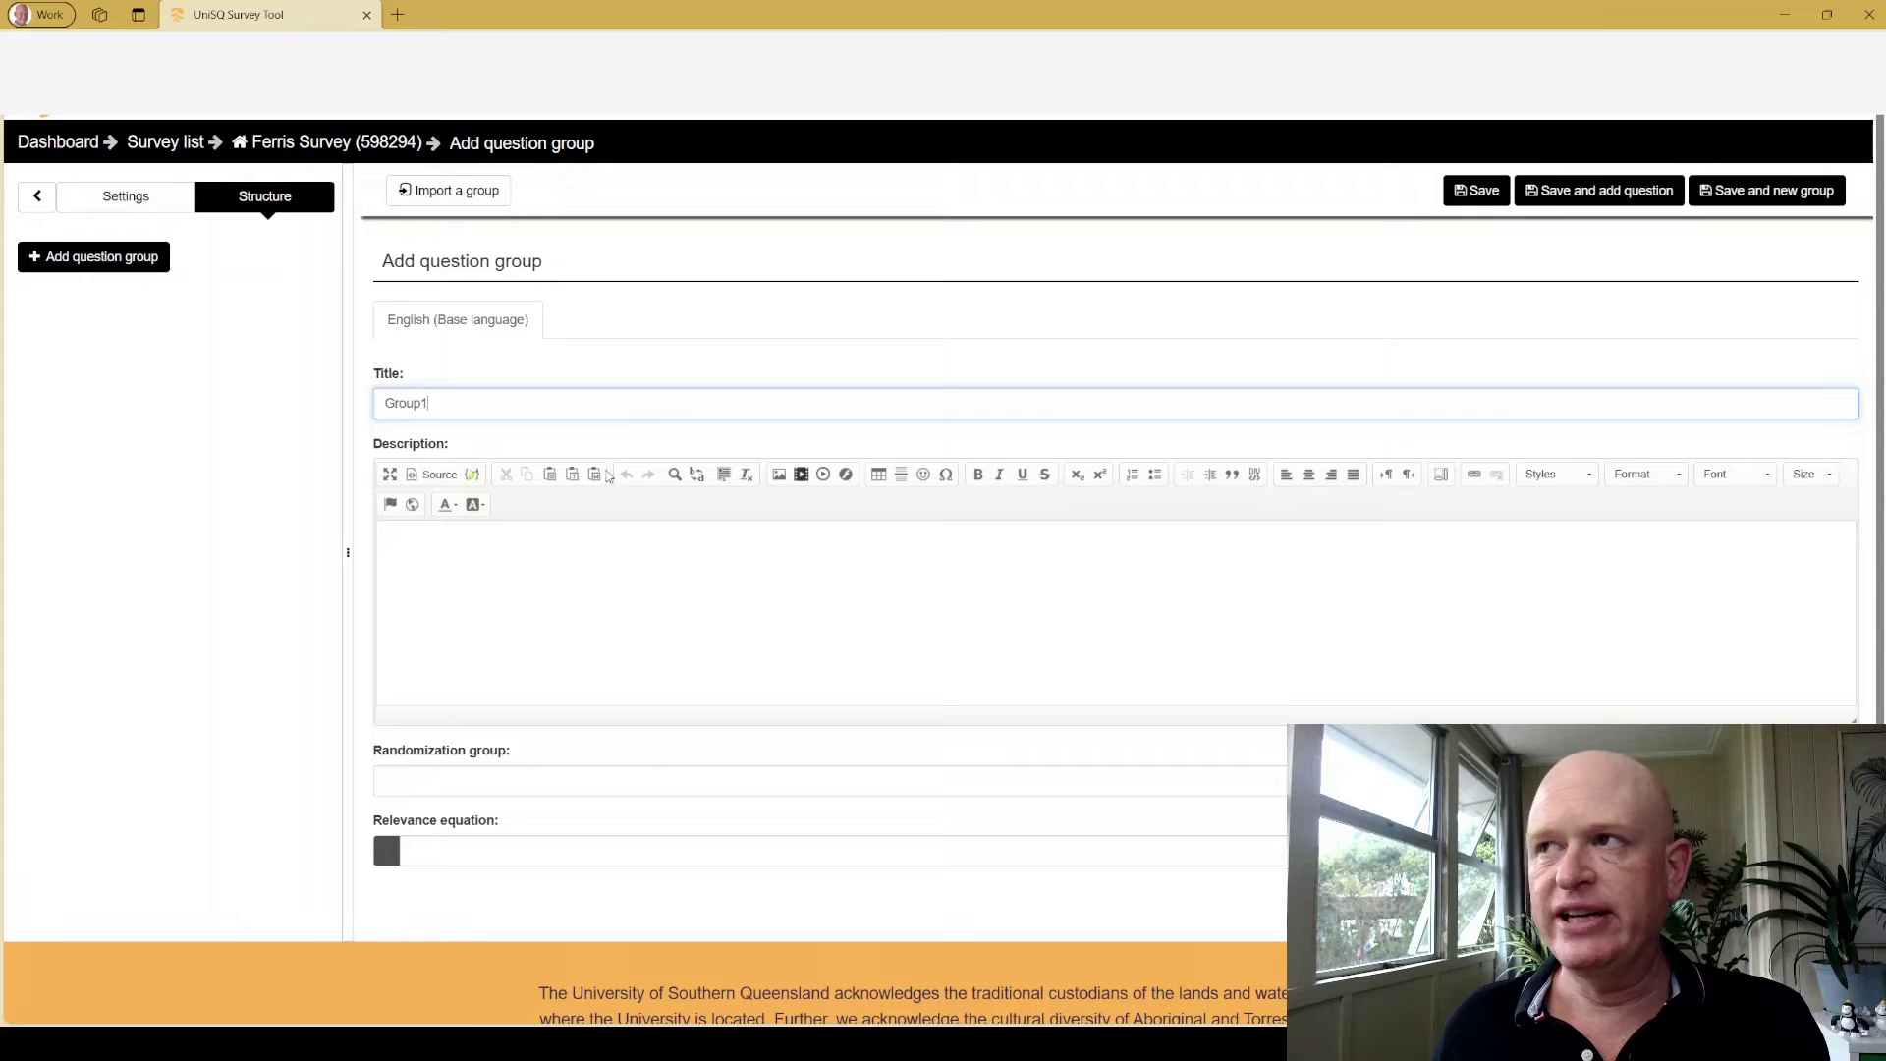
left_click(1476, 189)
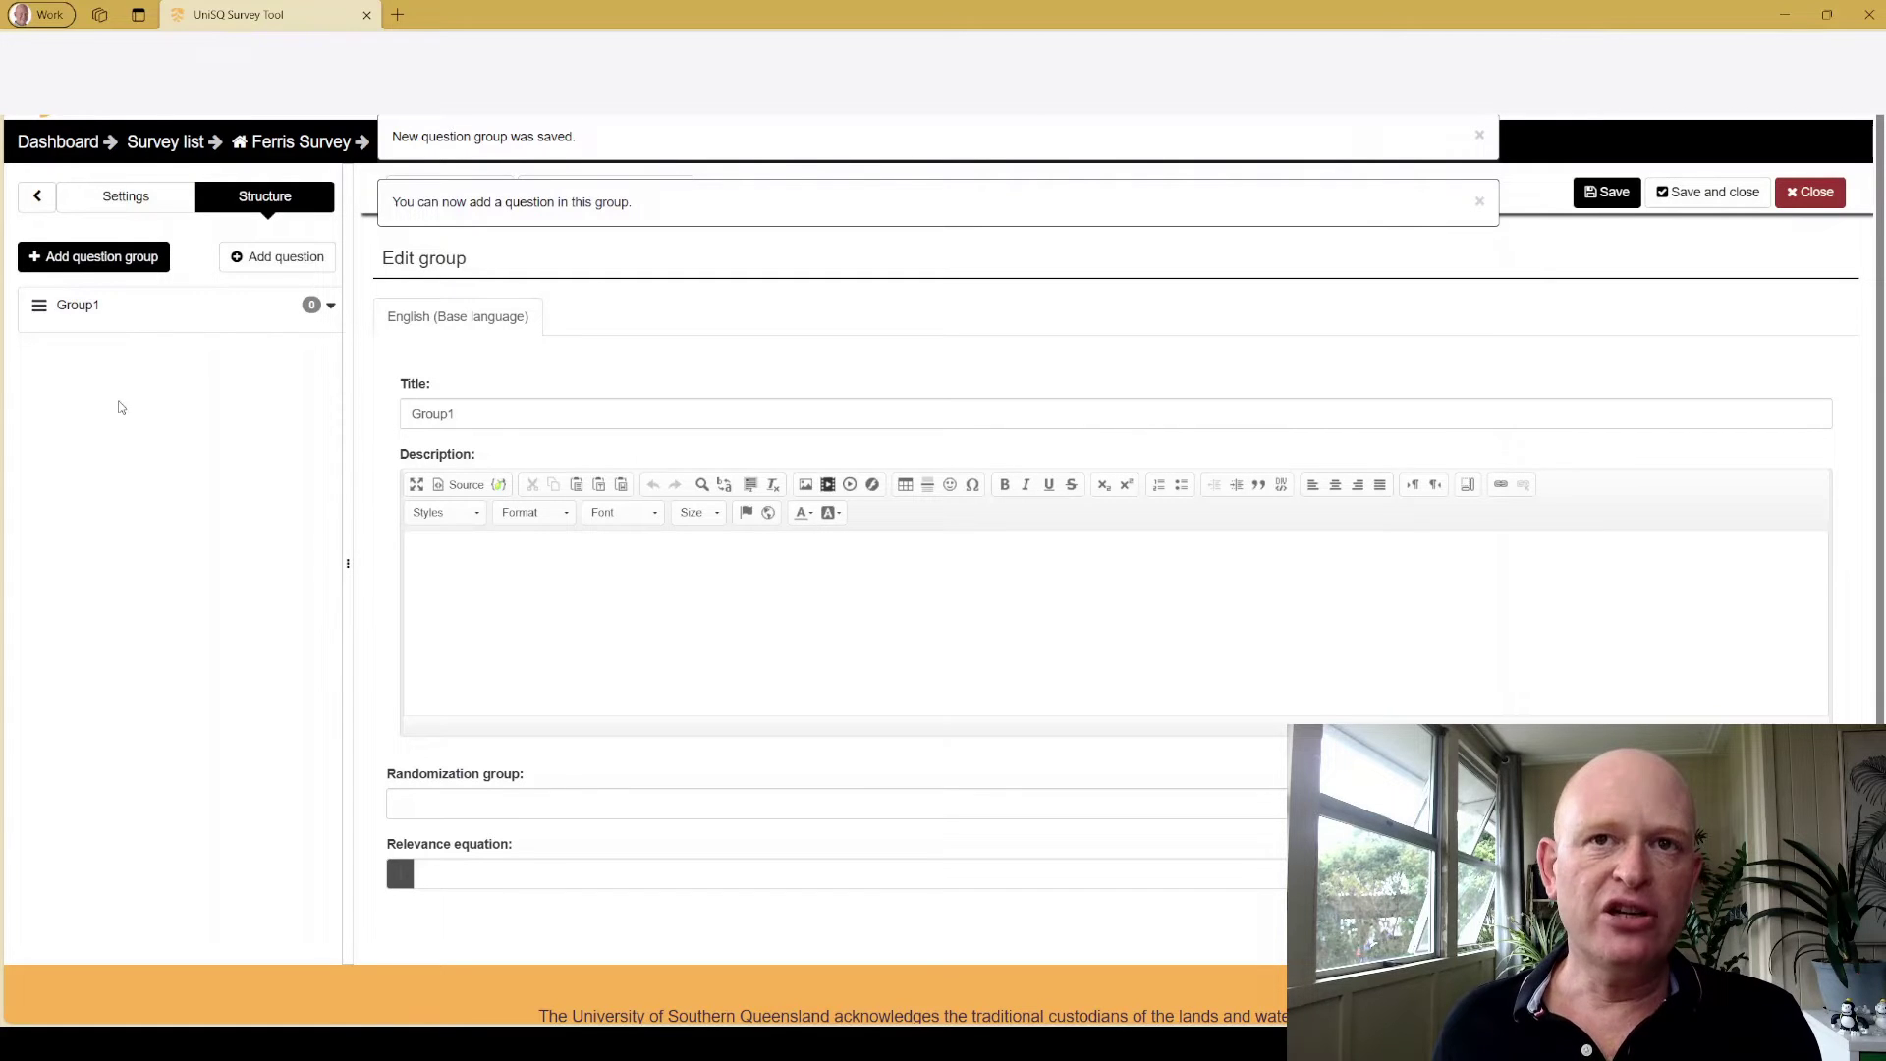
left_click(190, 315)
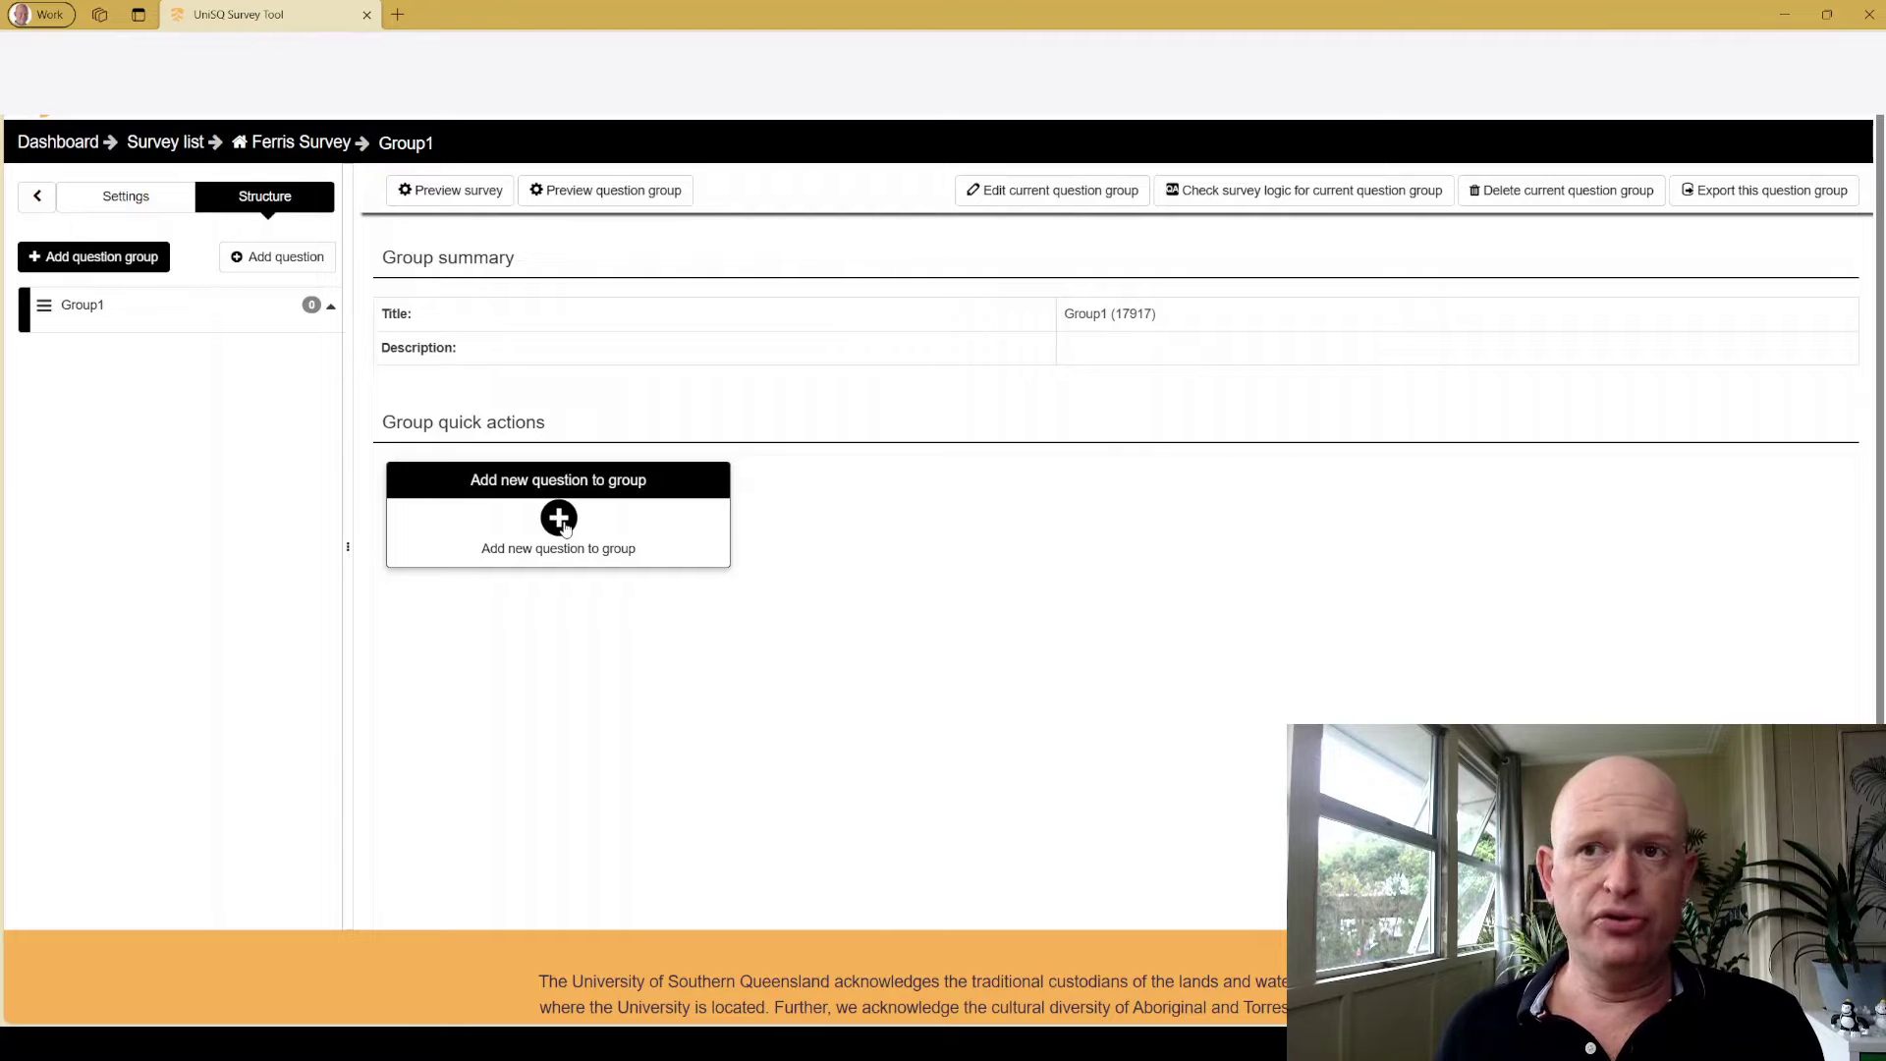
Start a Group1 question coded FER1 with pasted text 'How much do you agree with each statement?'.
left_click(565, 529)
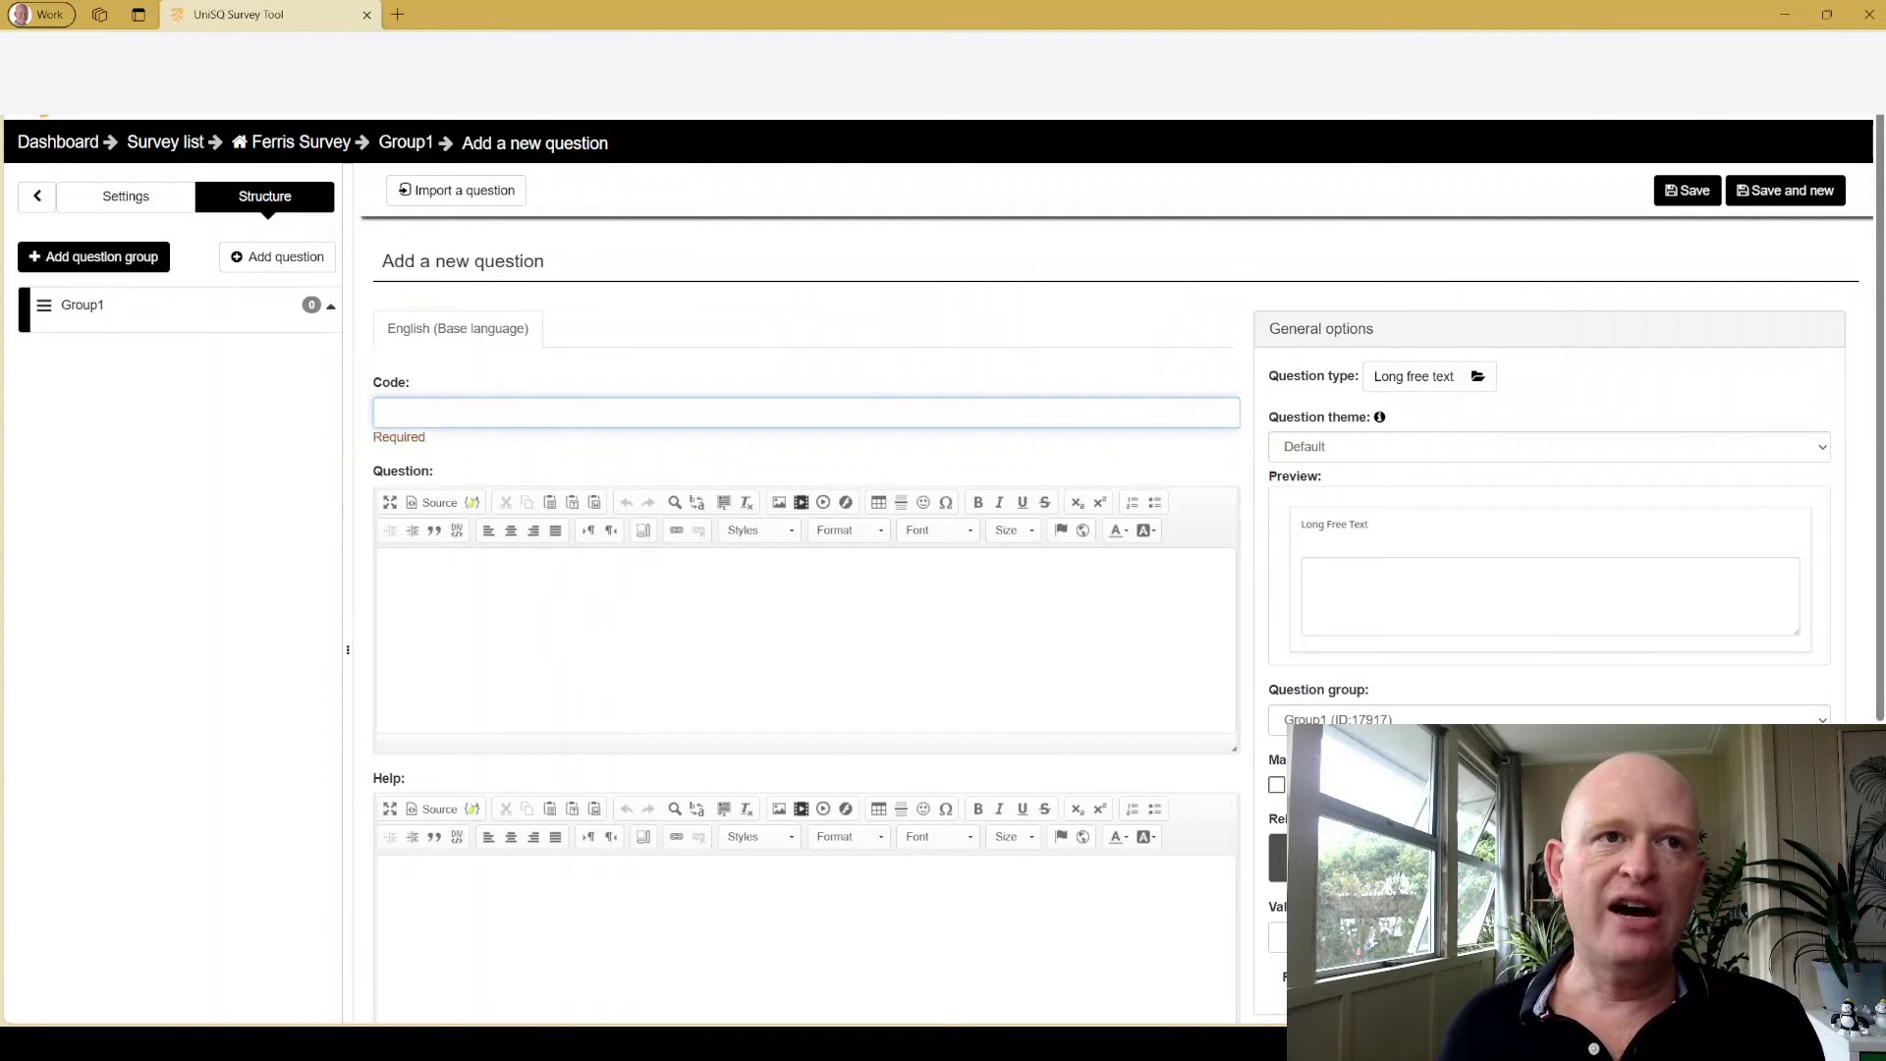
key("alt+Tab")
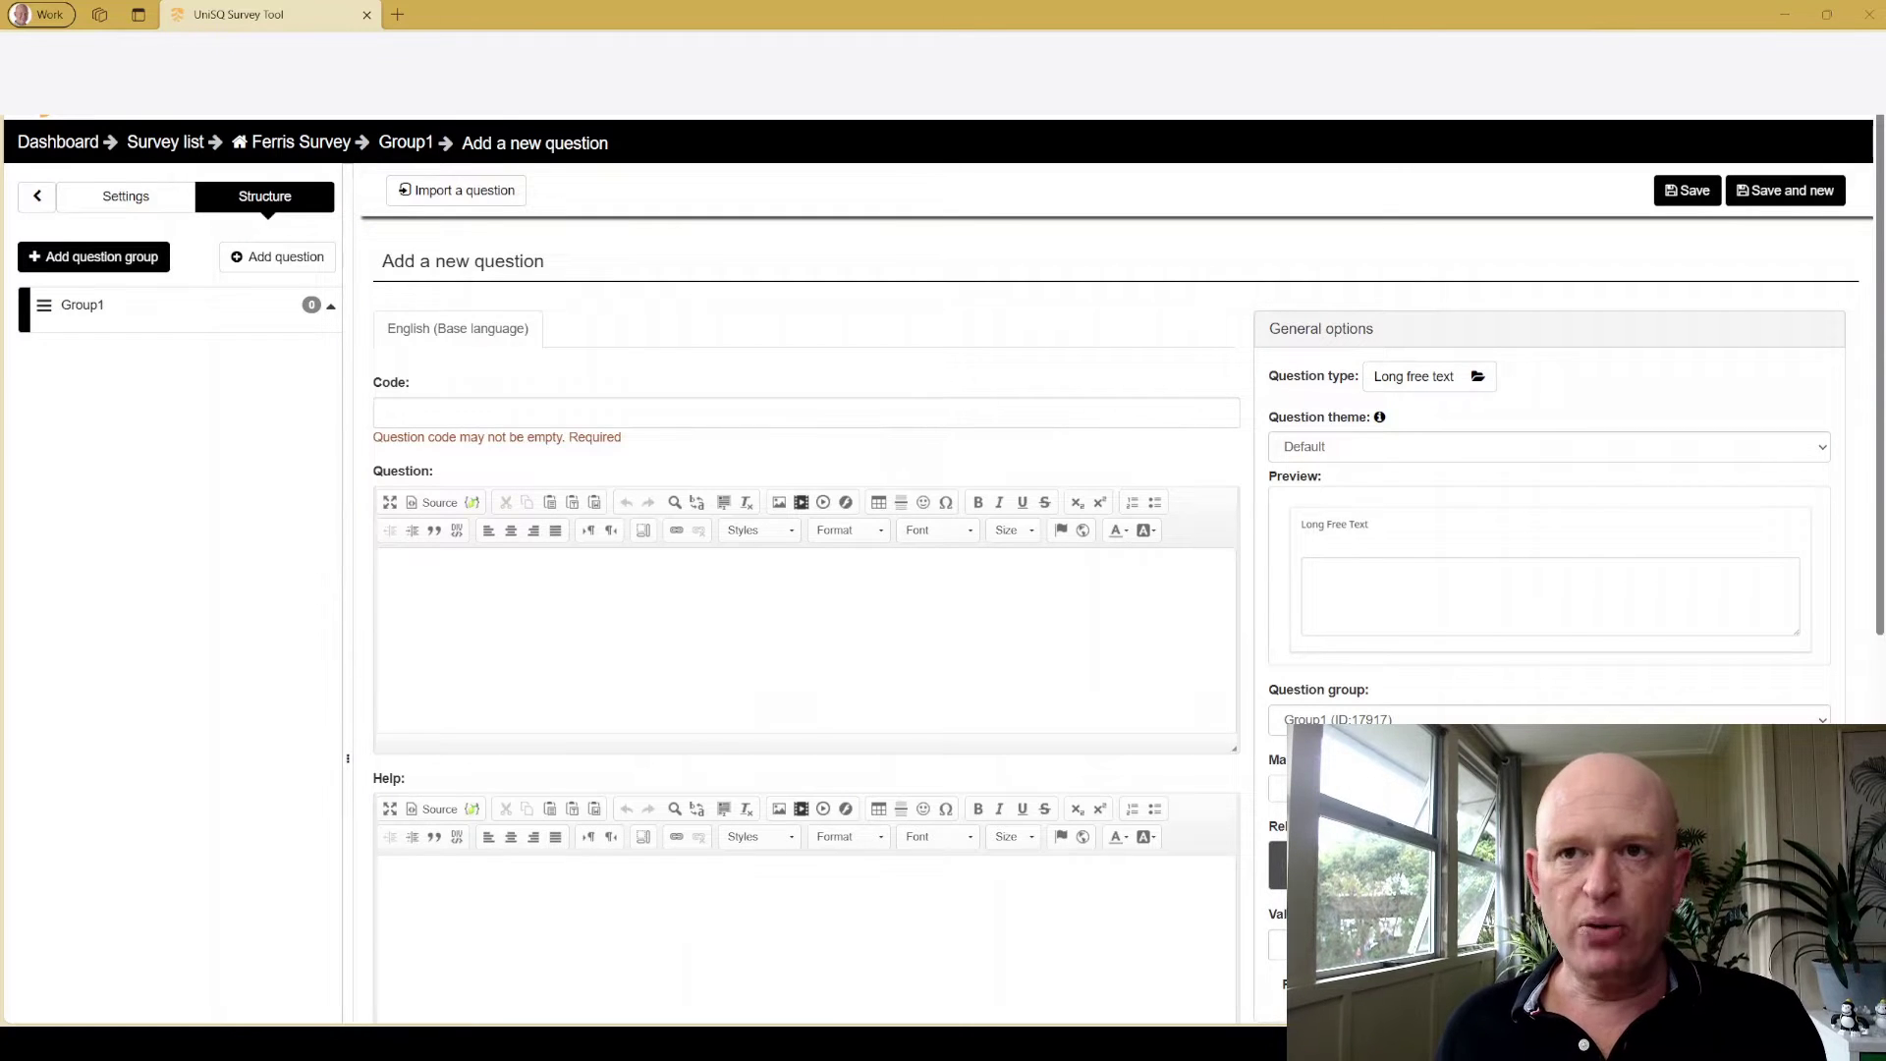
left_click(533, 618)
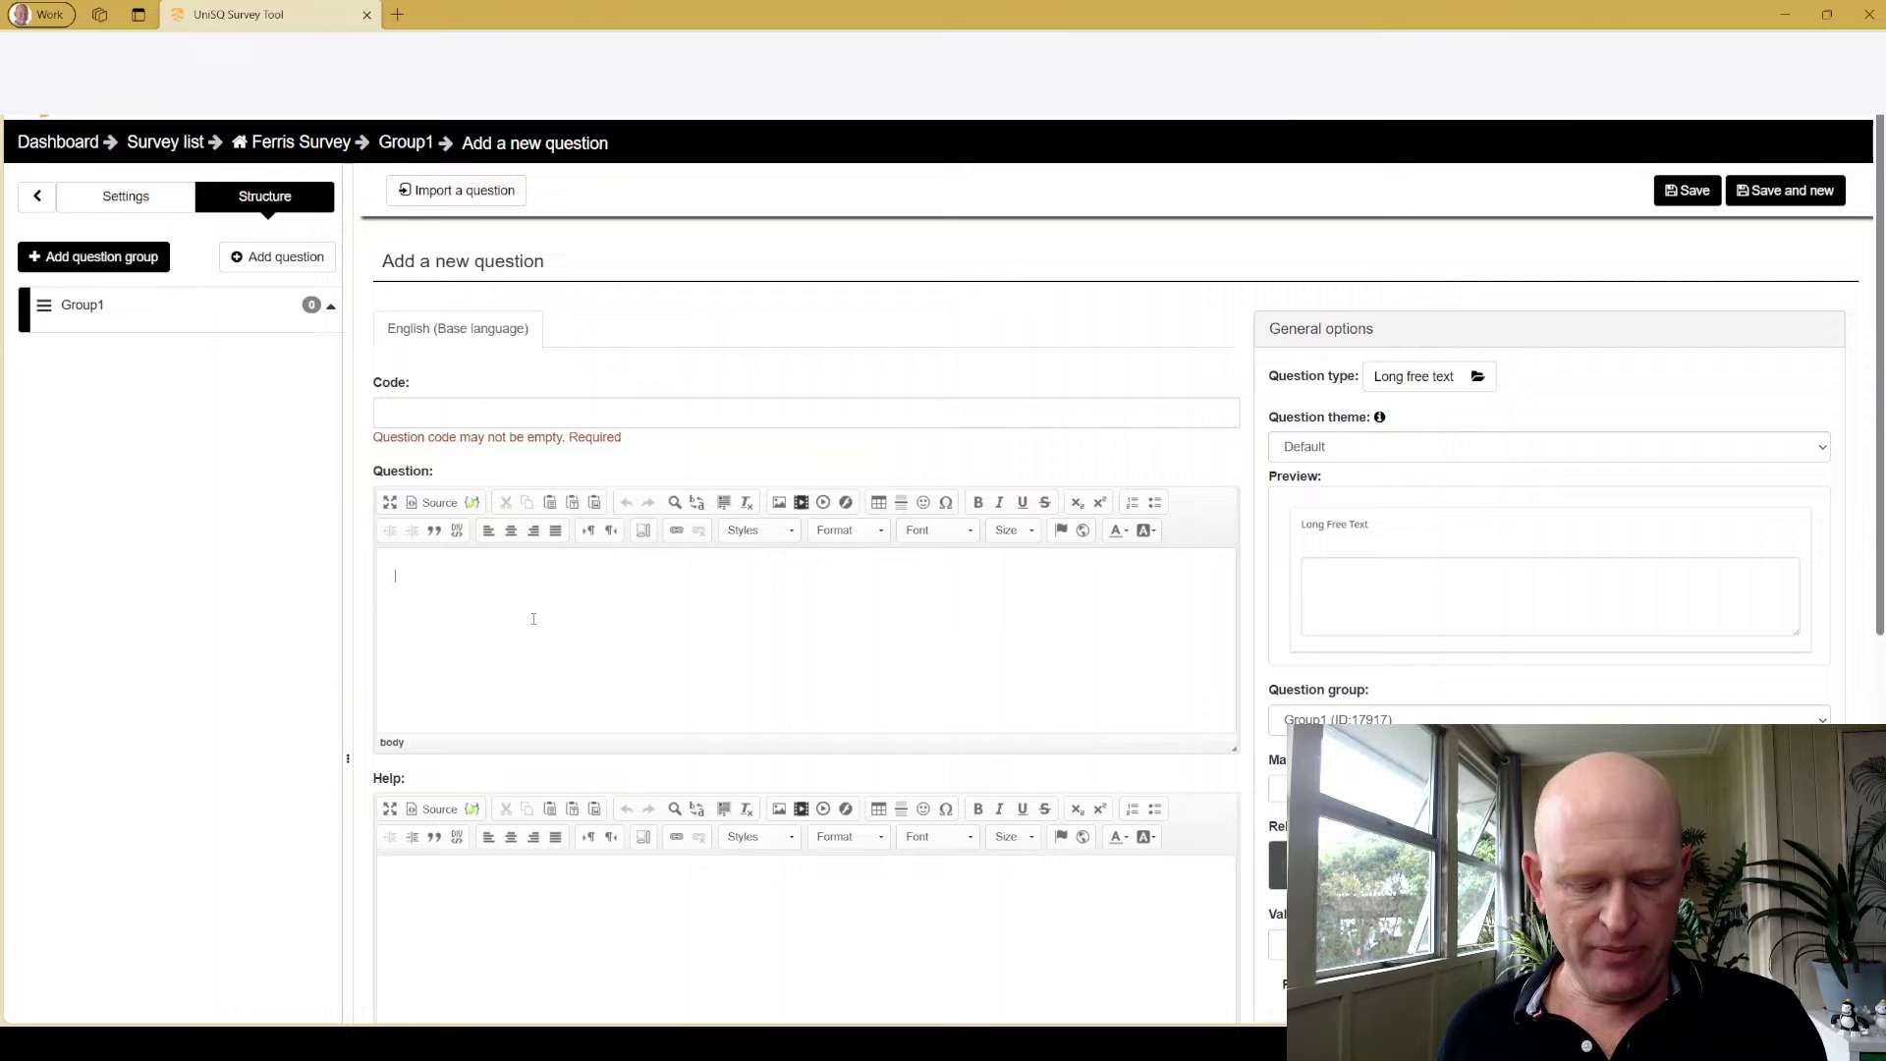
type("How much do you agree with each statement?")
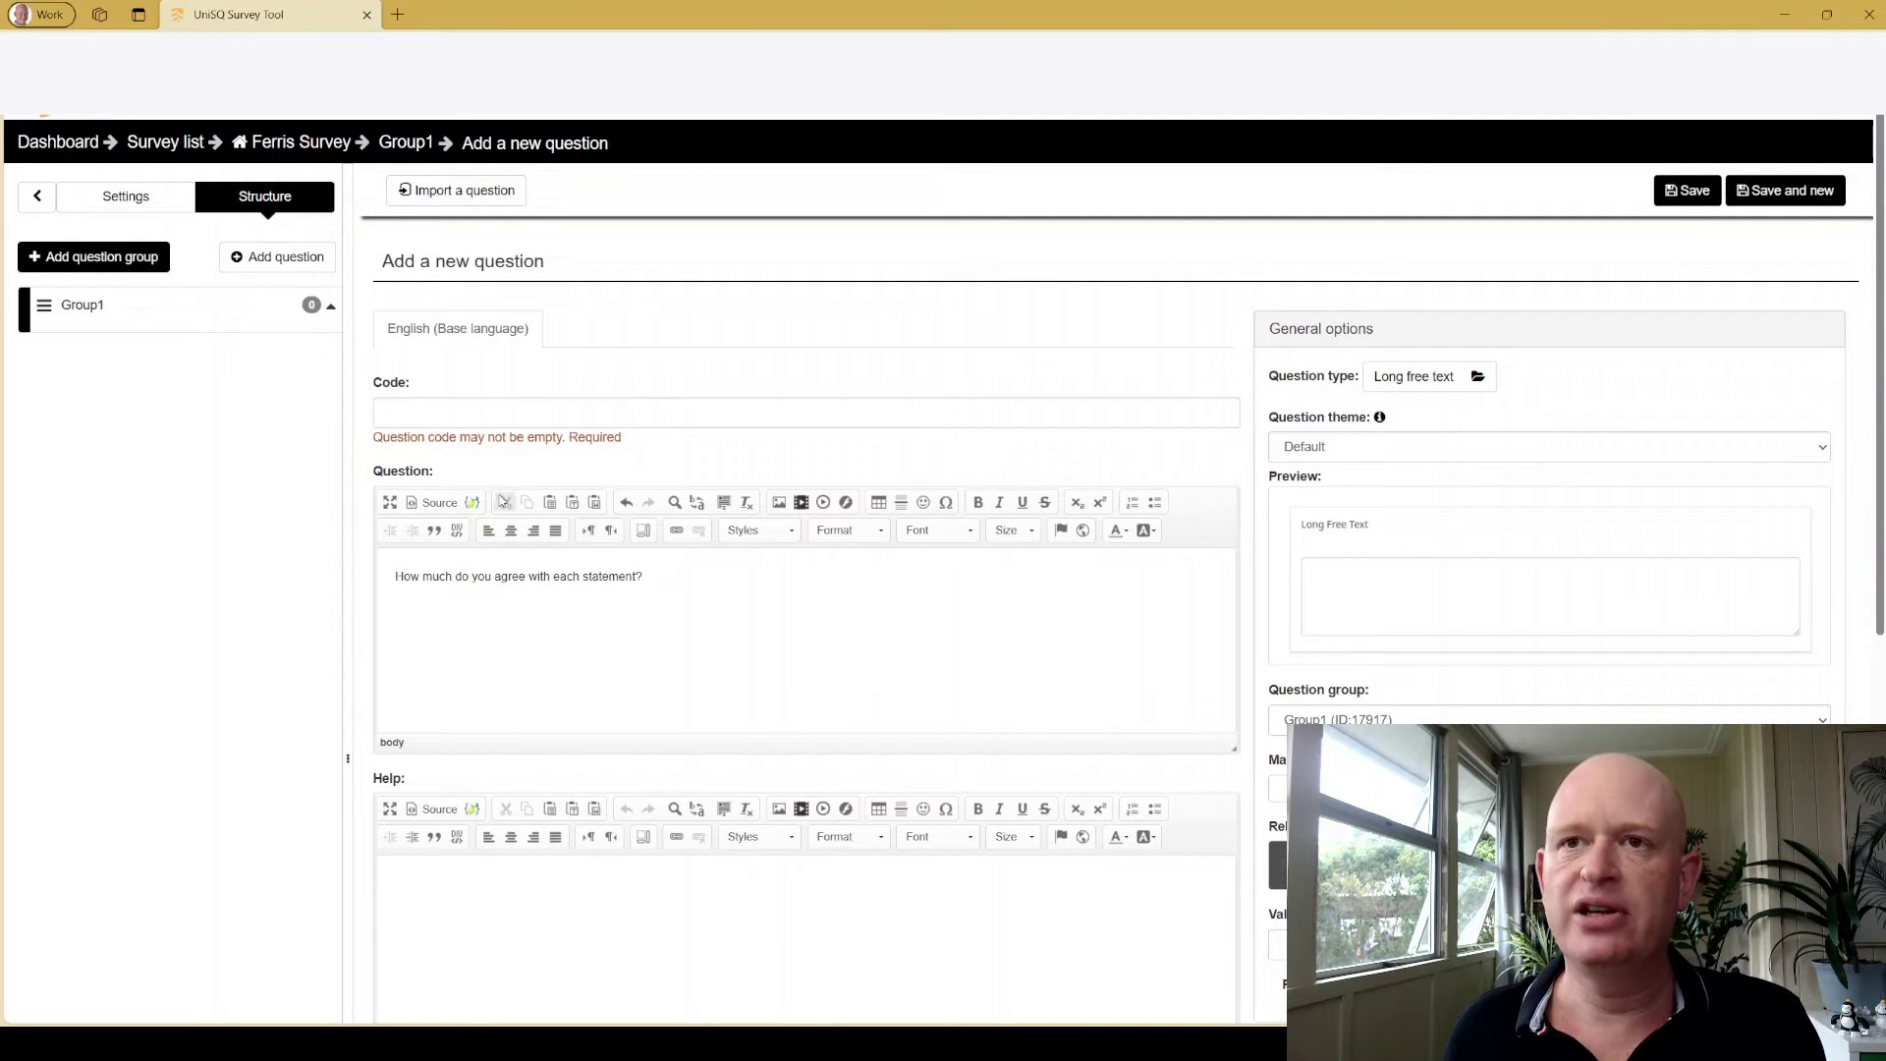
left_click(536, 412)
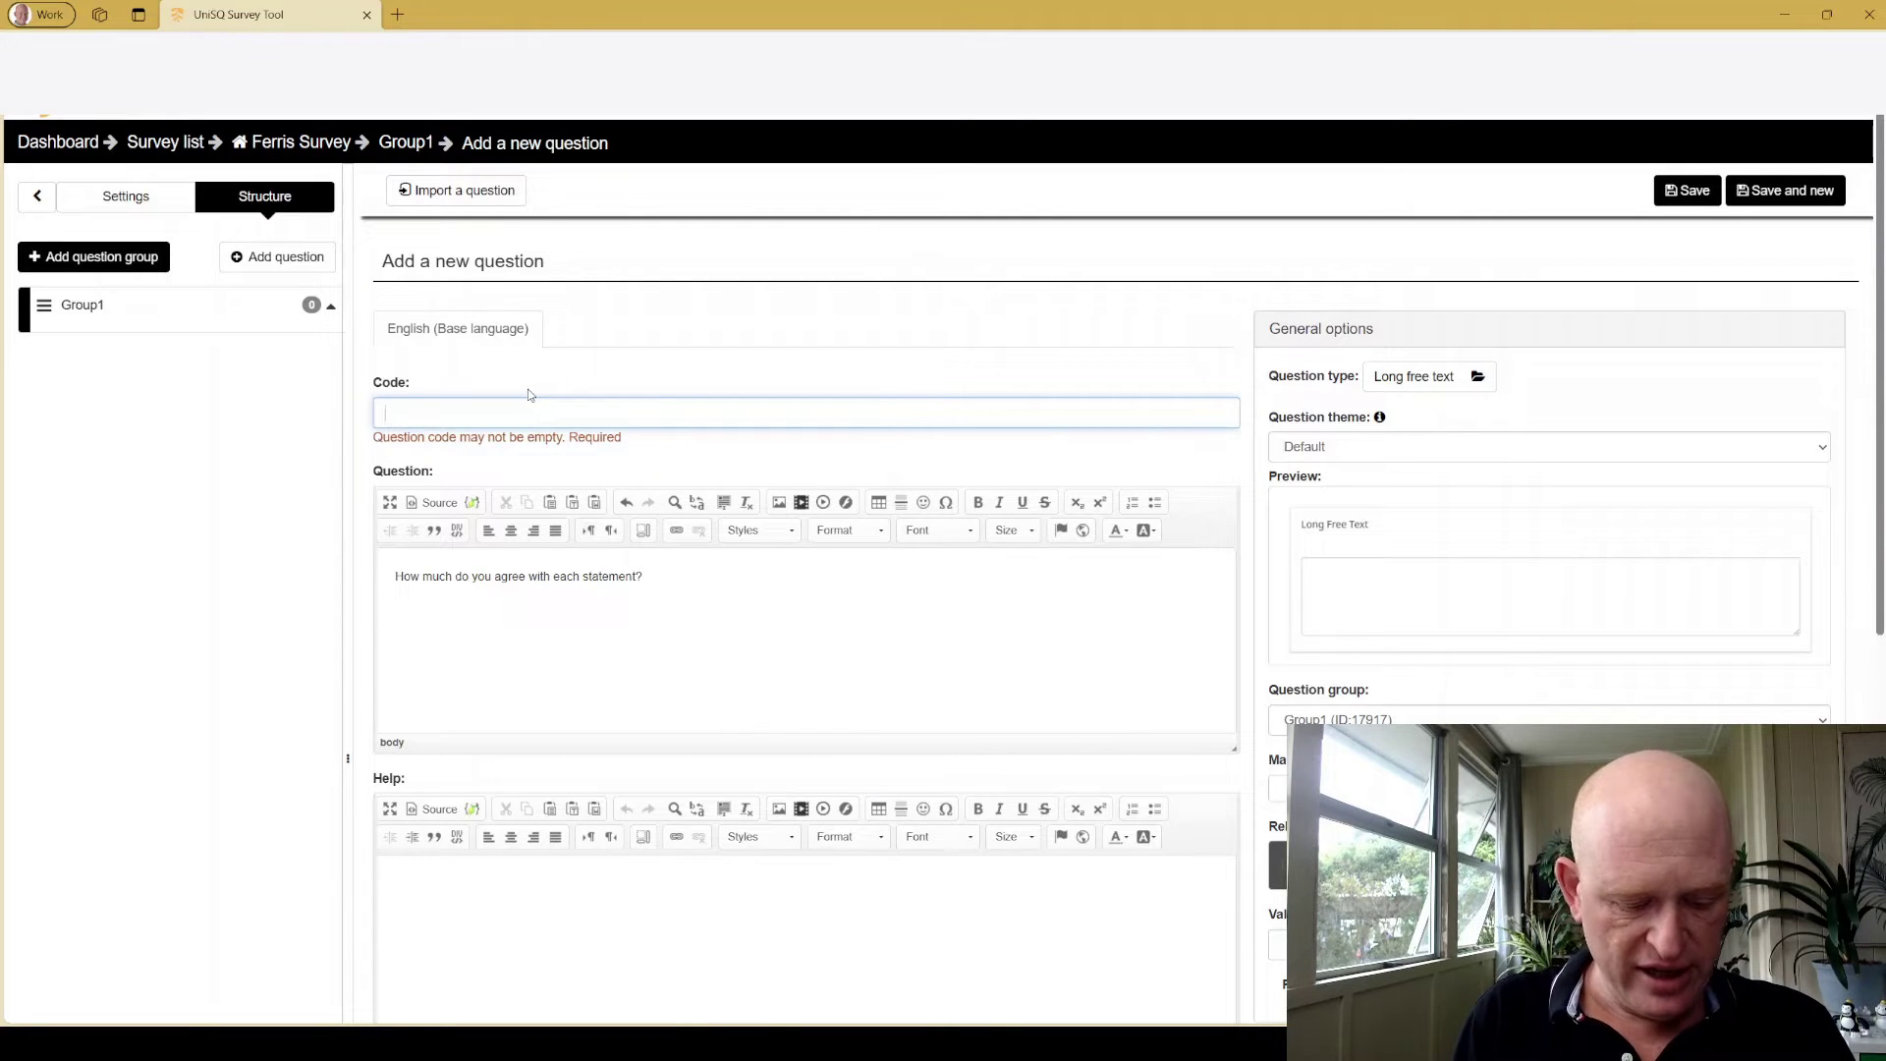
type("FER1")
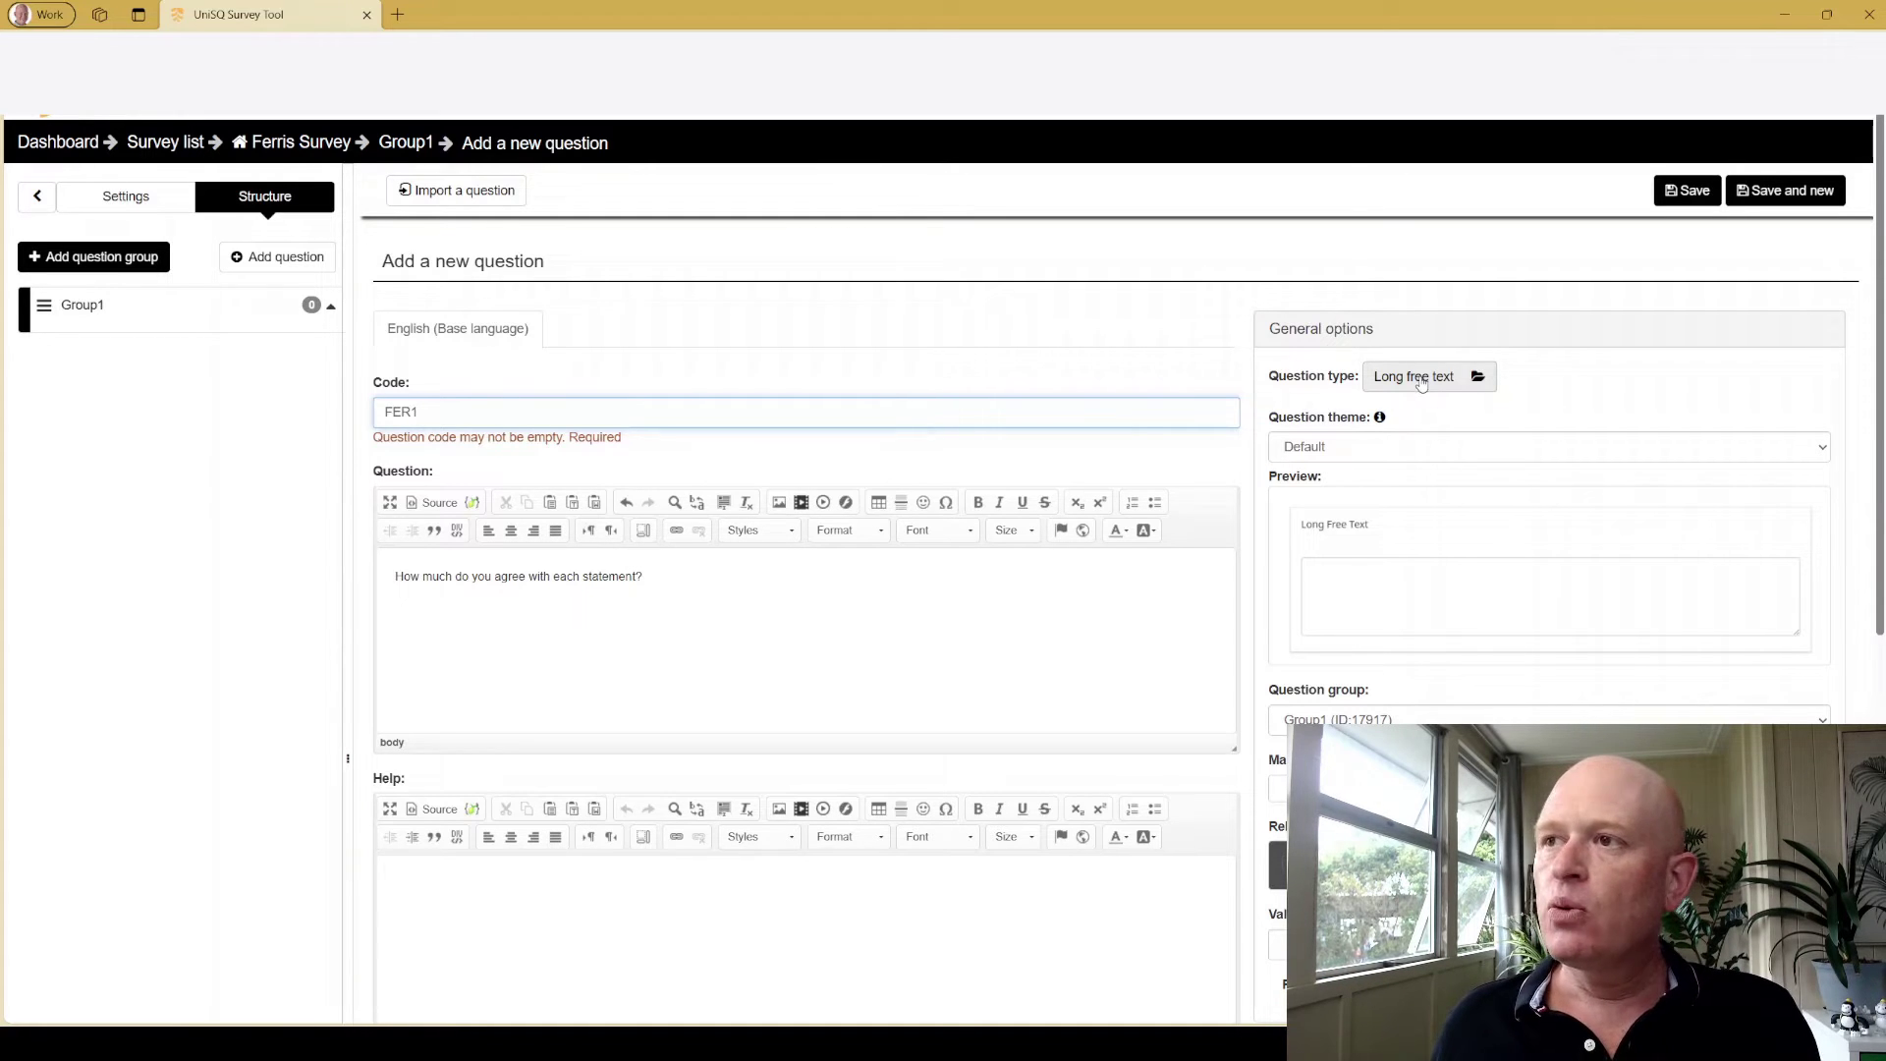
Change the FER1 question type from long free text to Array.
left_click(1421, 378)
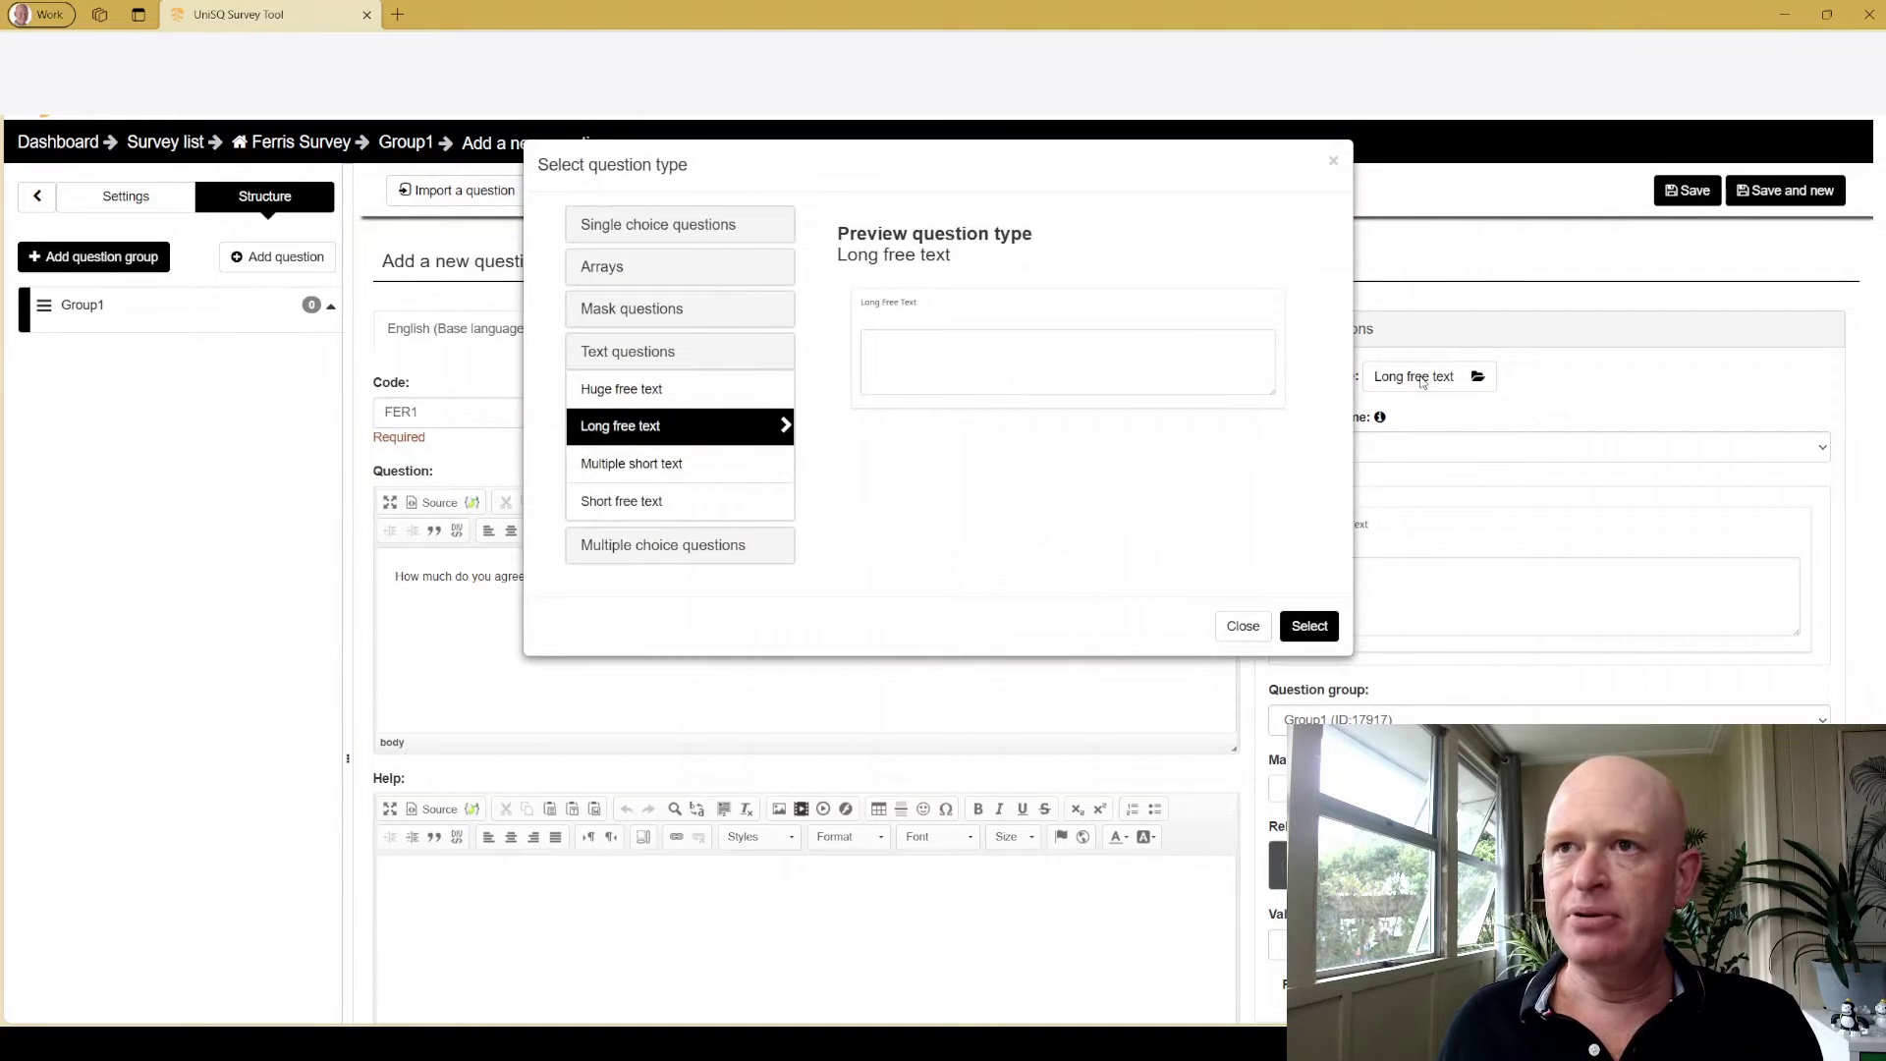
left_click(681, 277)
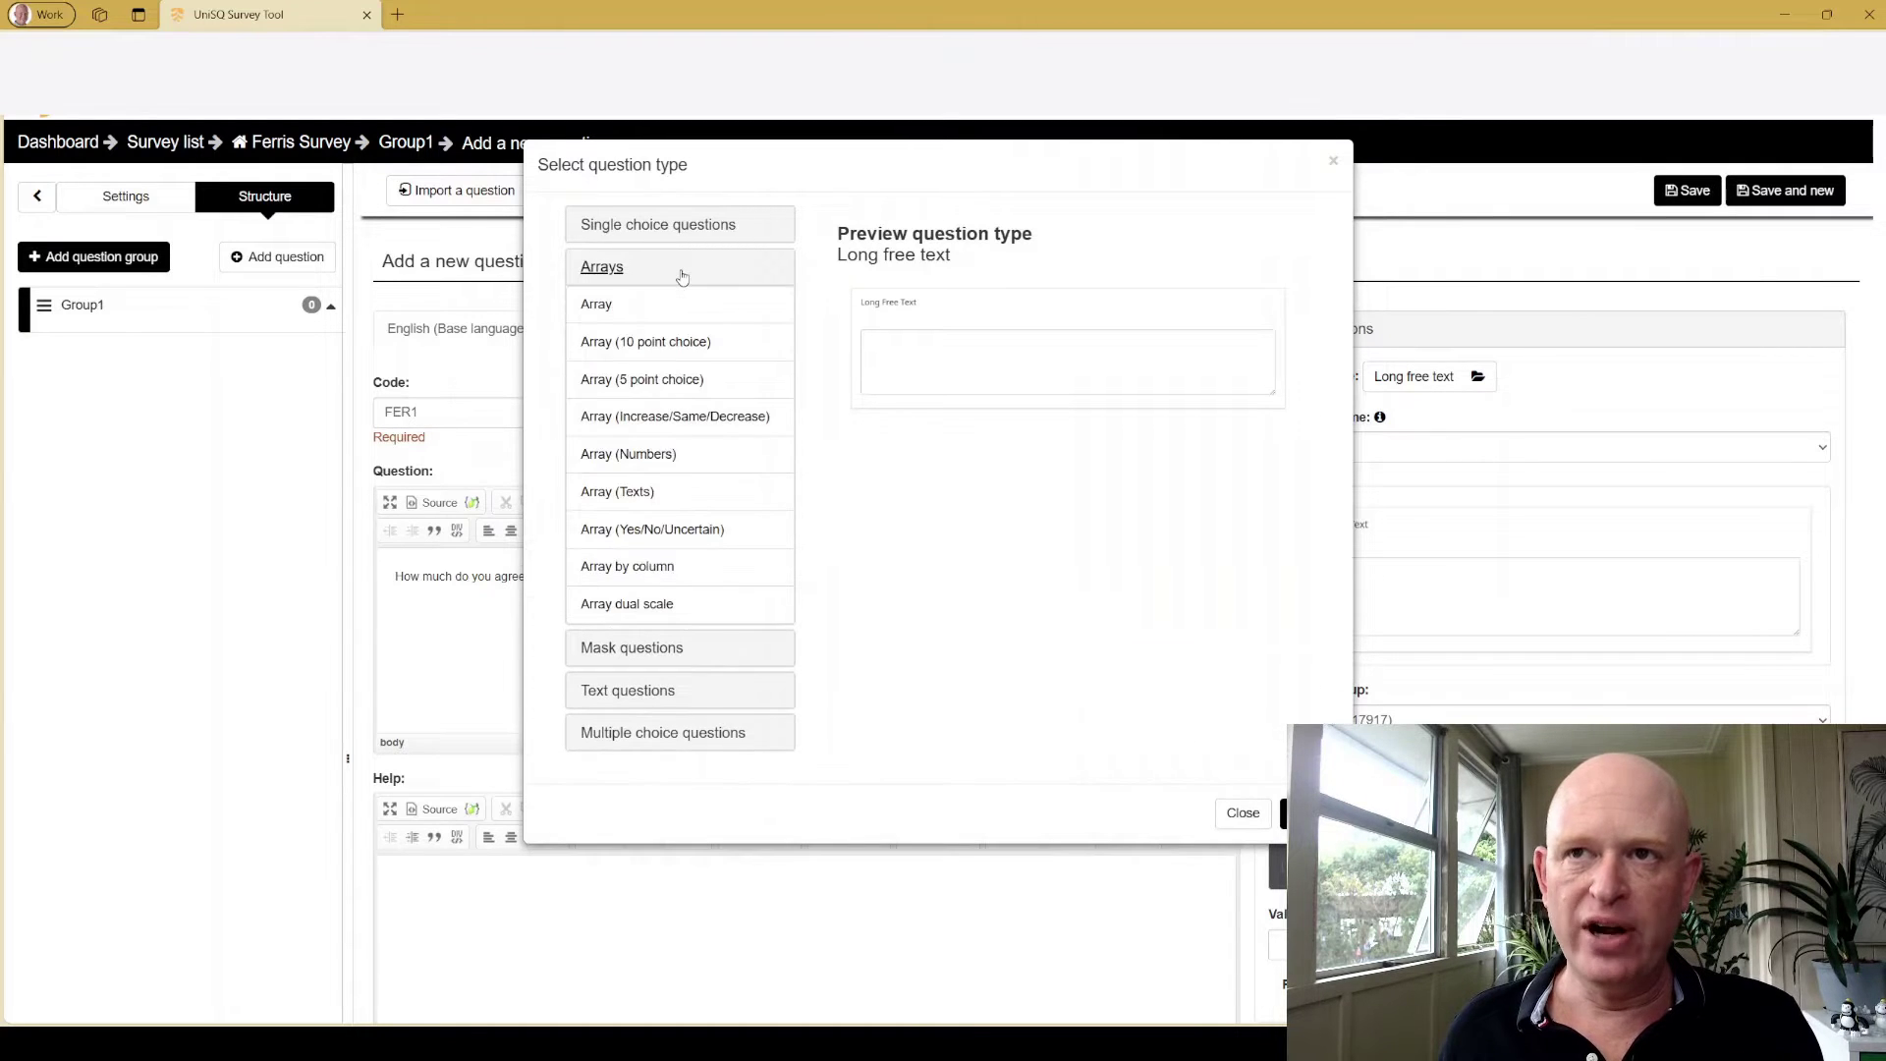
left_click(740, 306)
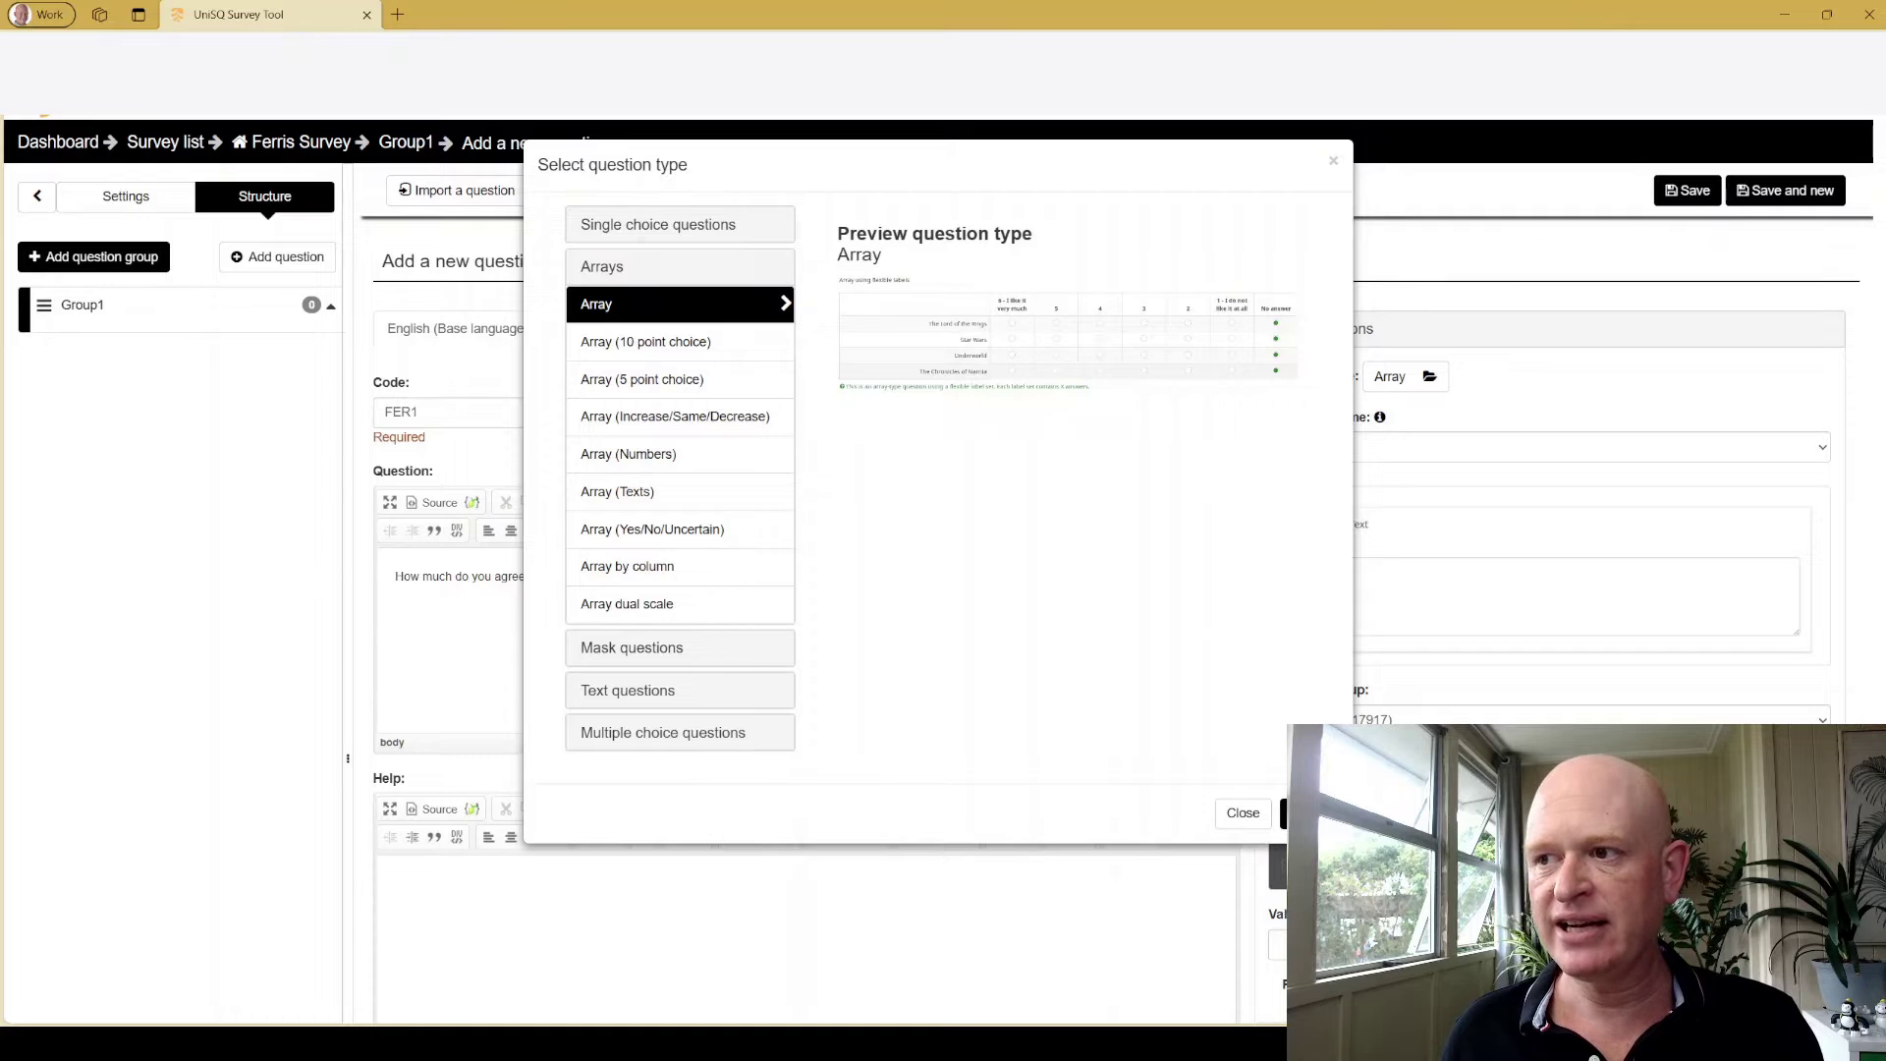
left_click(1311, 814)
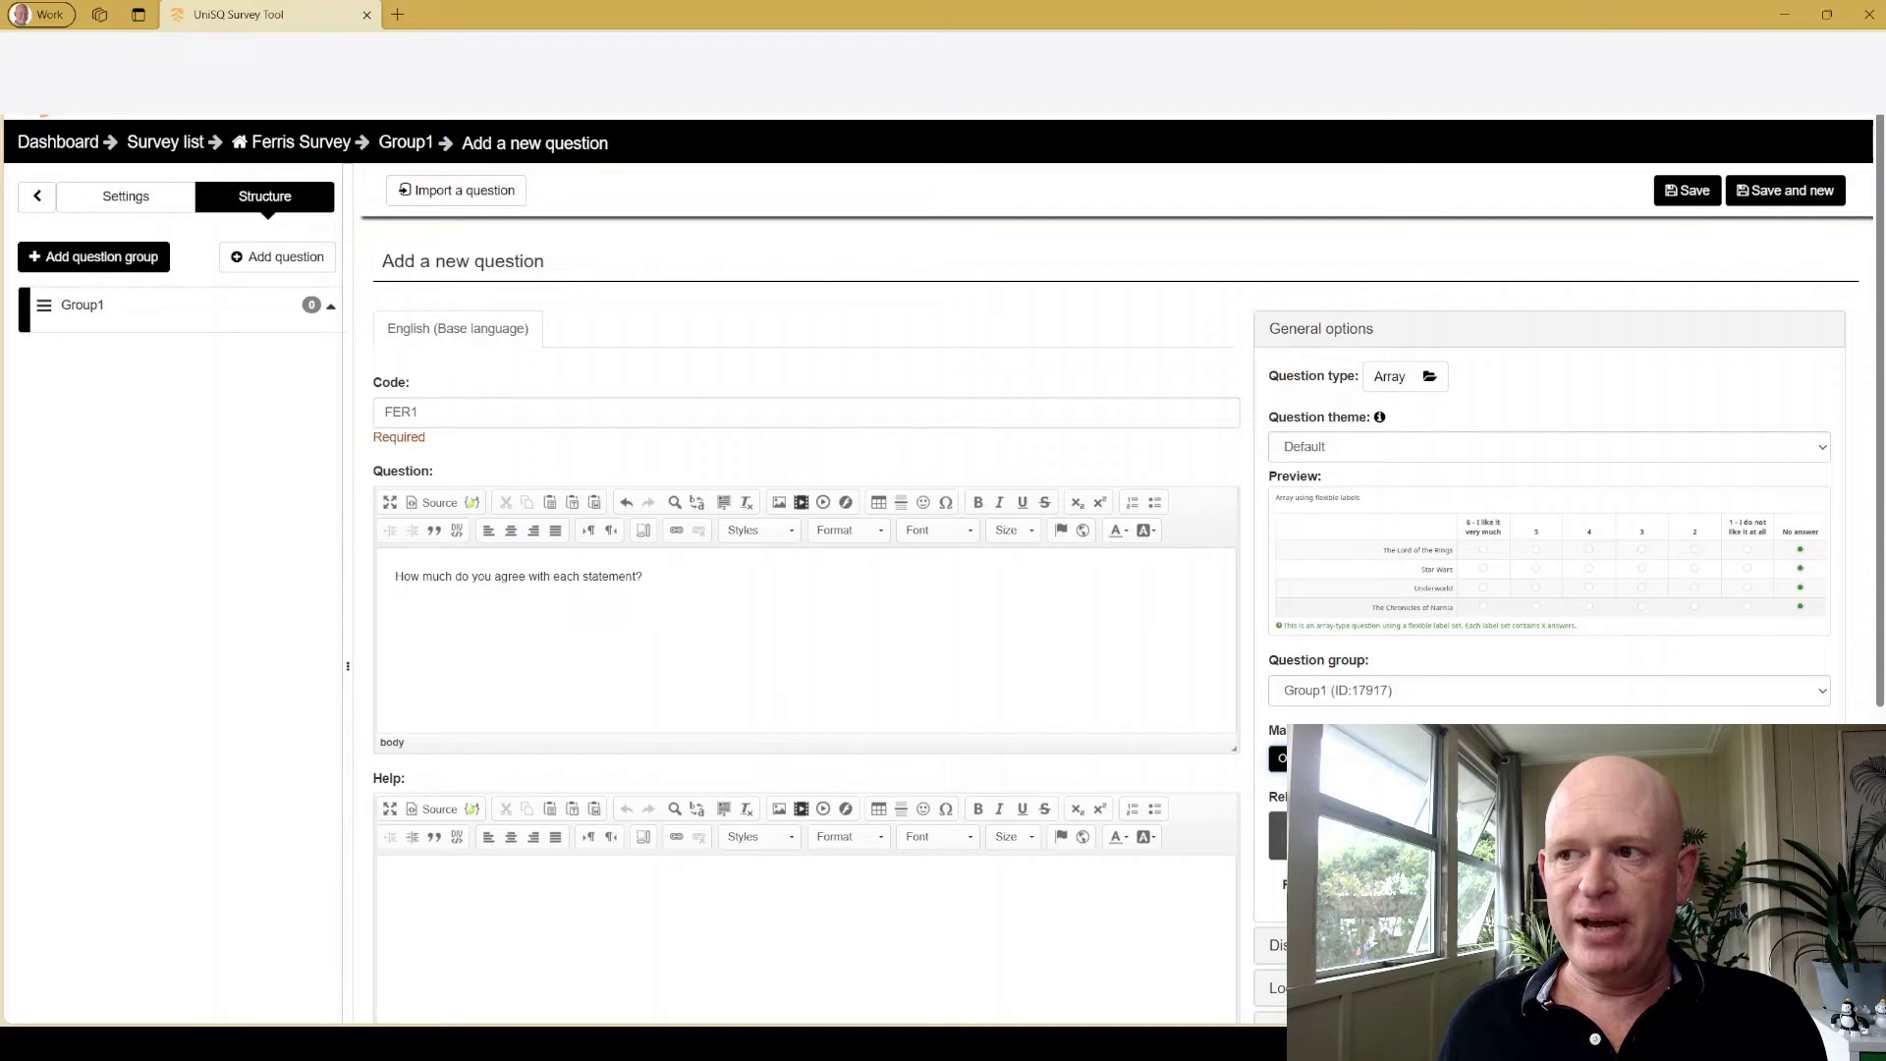
Save FER1 as a mandatory Array question in Group1.
left_click(1687, 190)
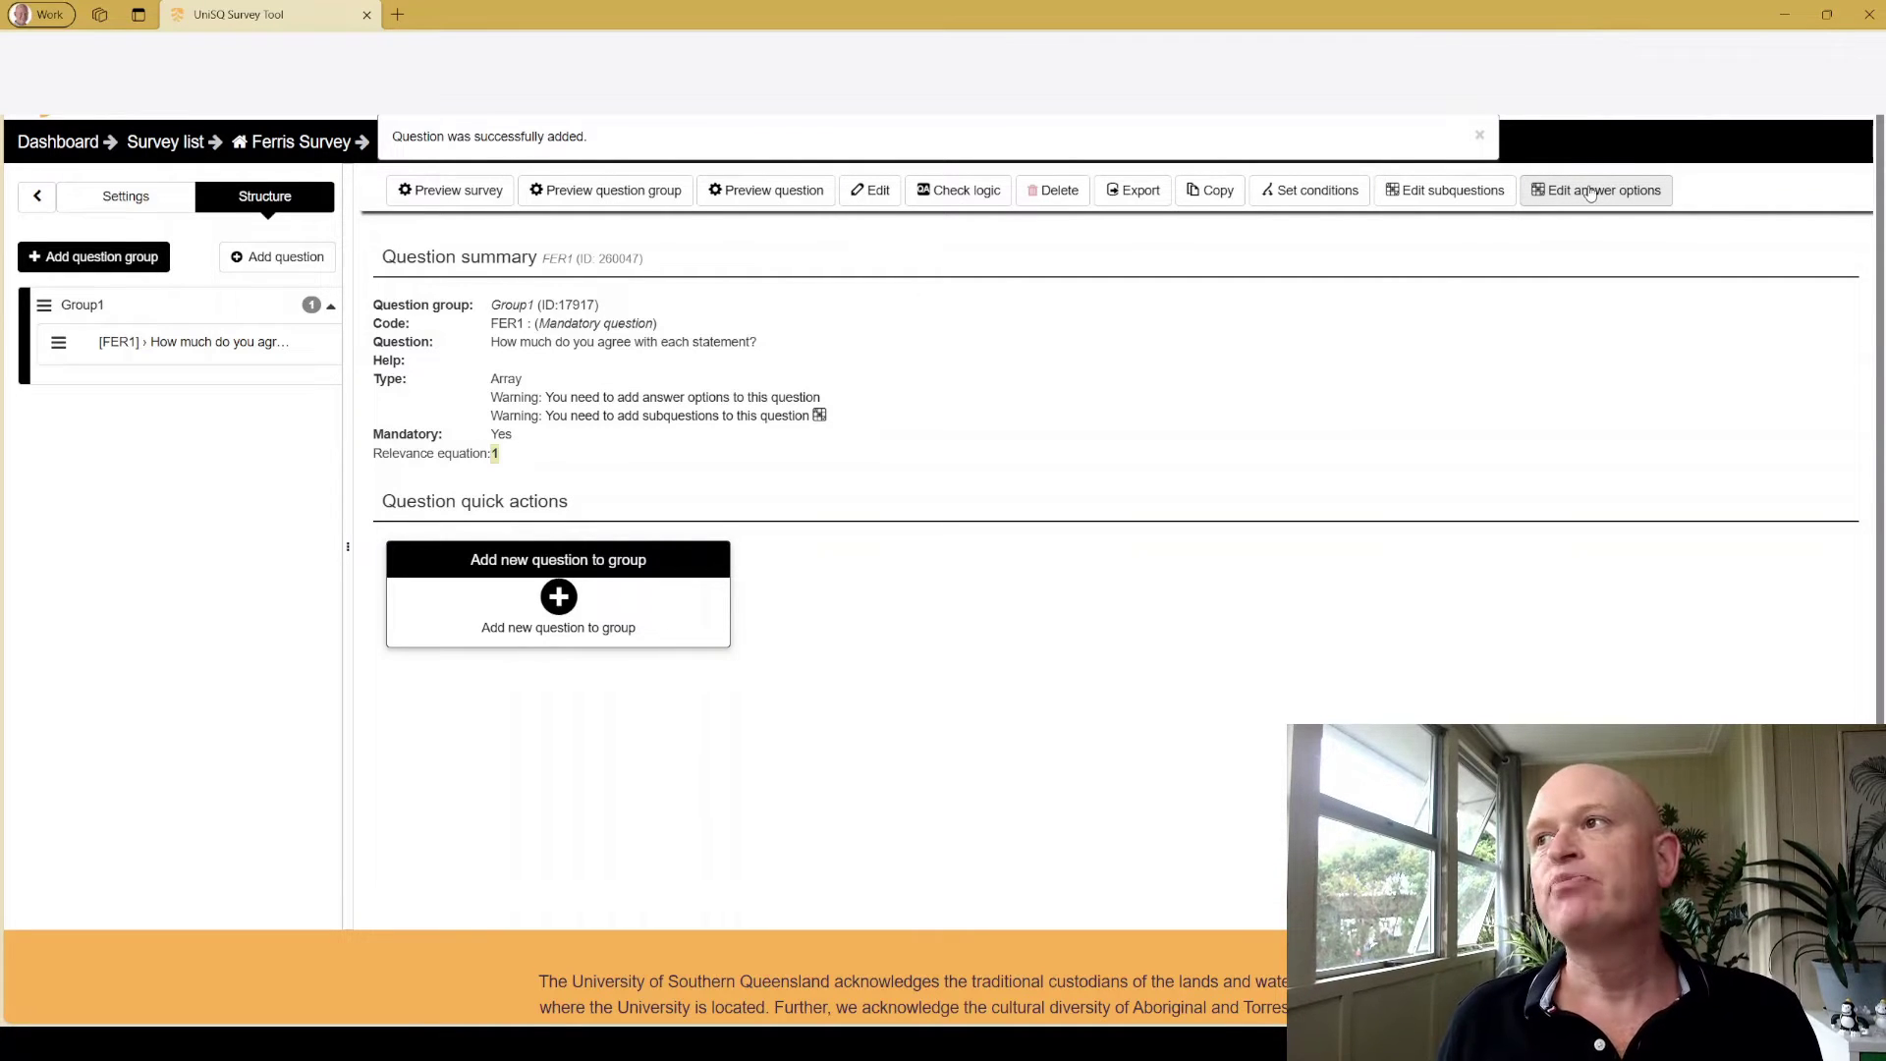
Load the predefined Likert (agreement x 7) label set for FER1's answer options.
left_click(1591, 192)
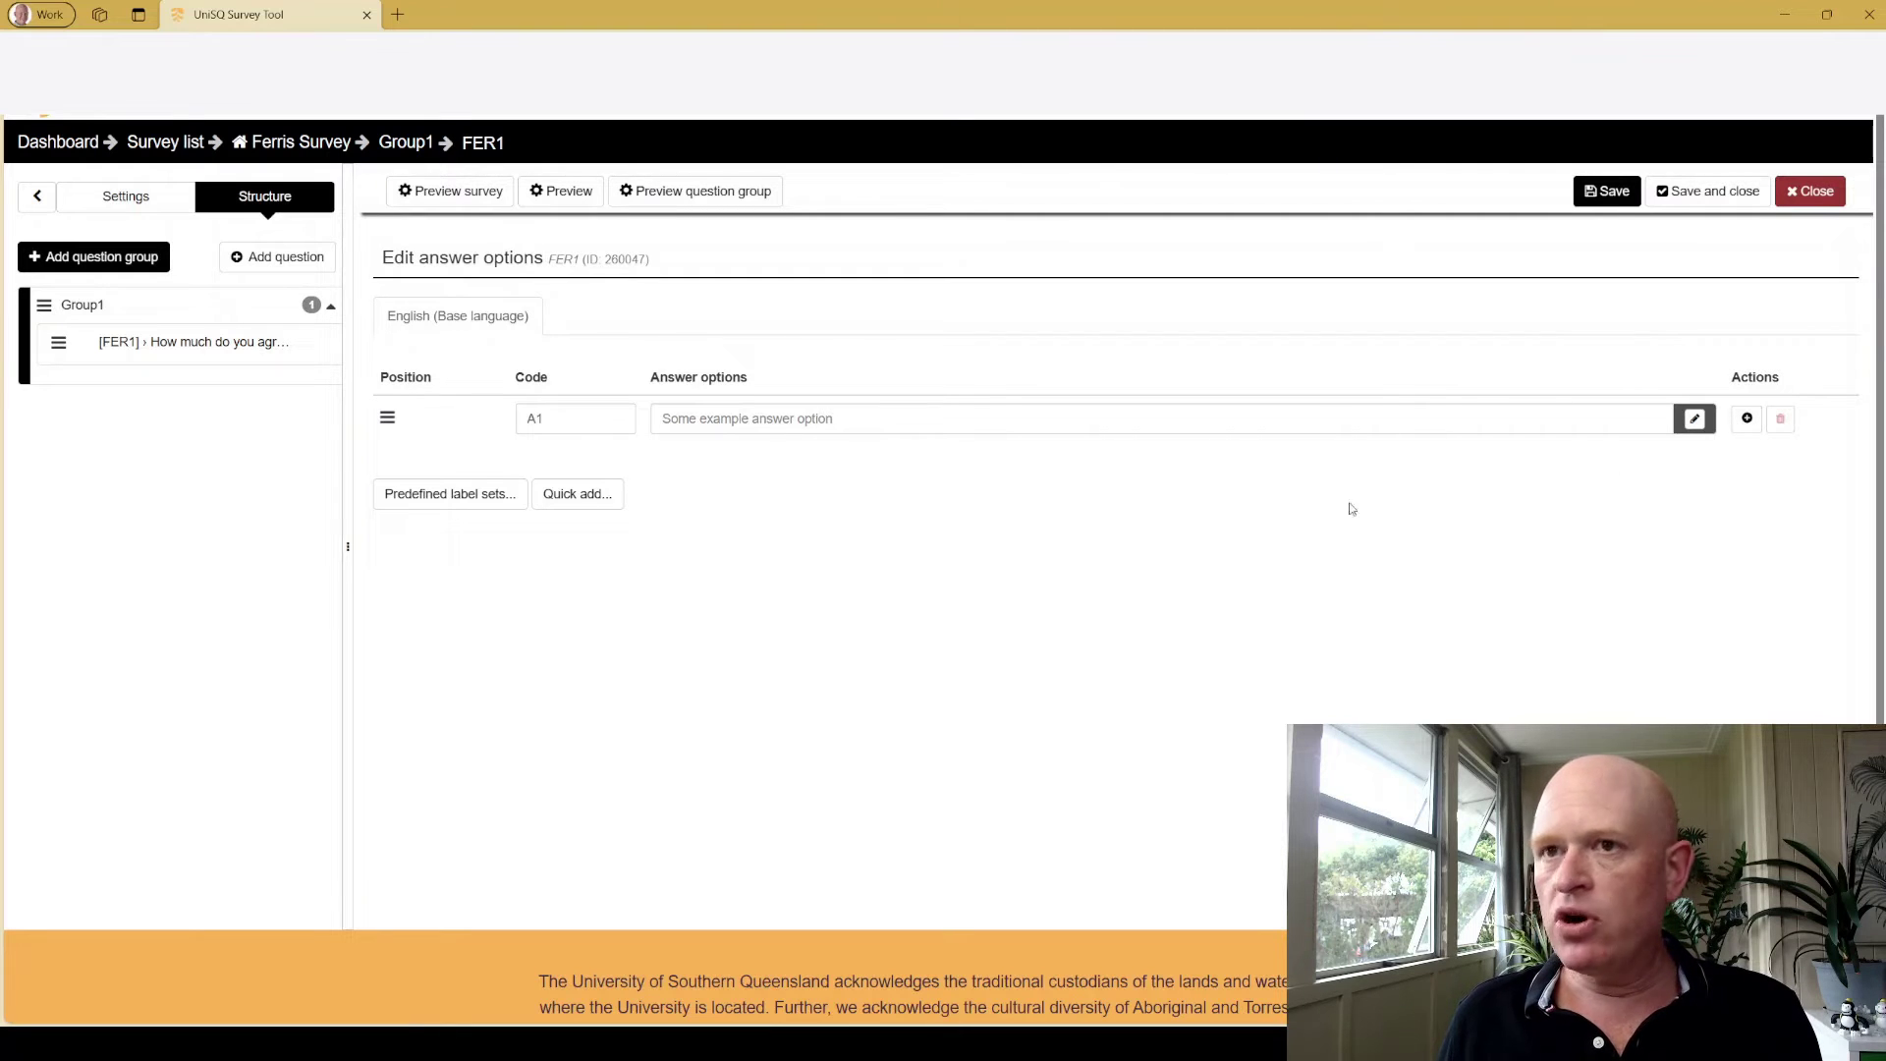
left_click(481, 505)
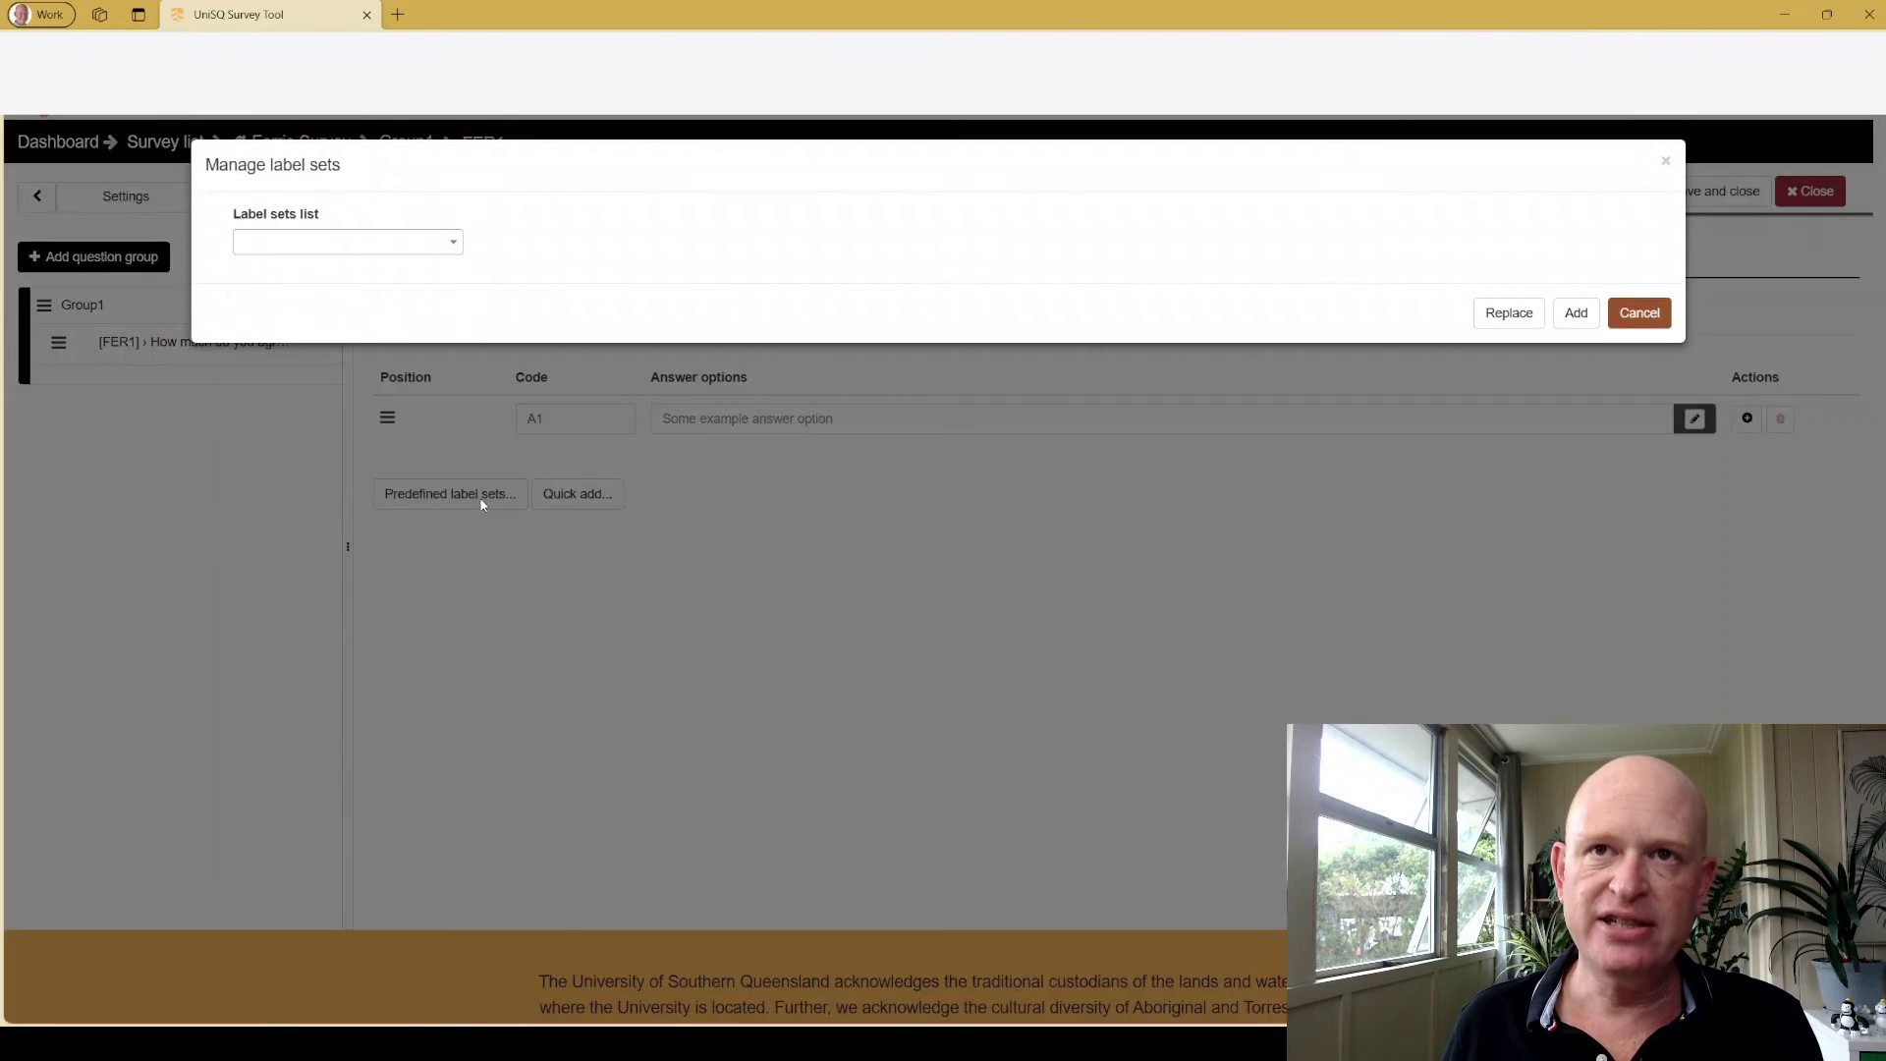
left_click(451, 245)
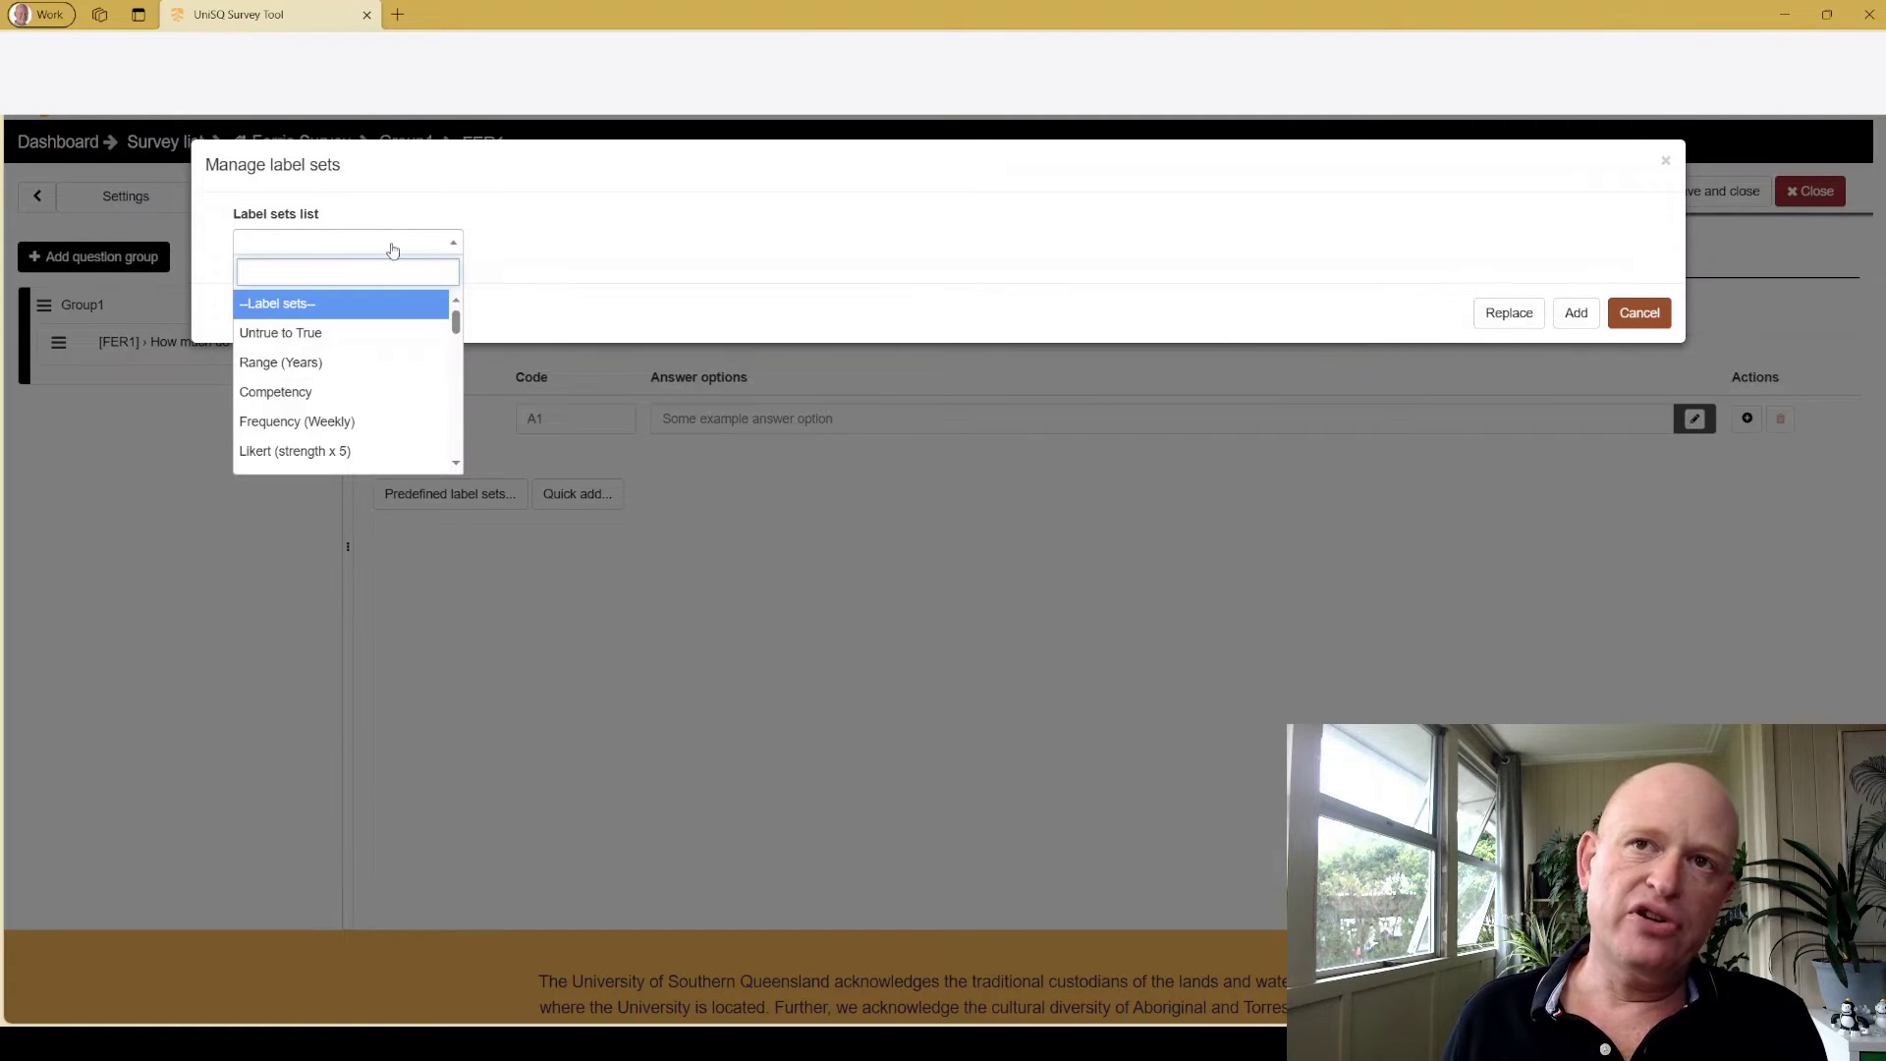
type("lik")
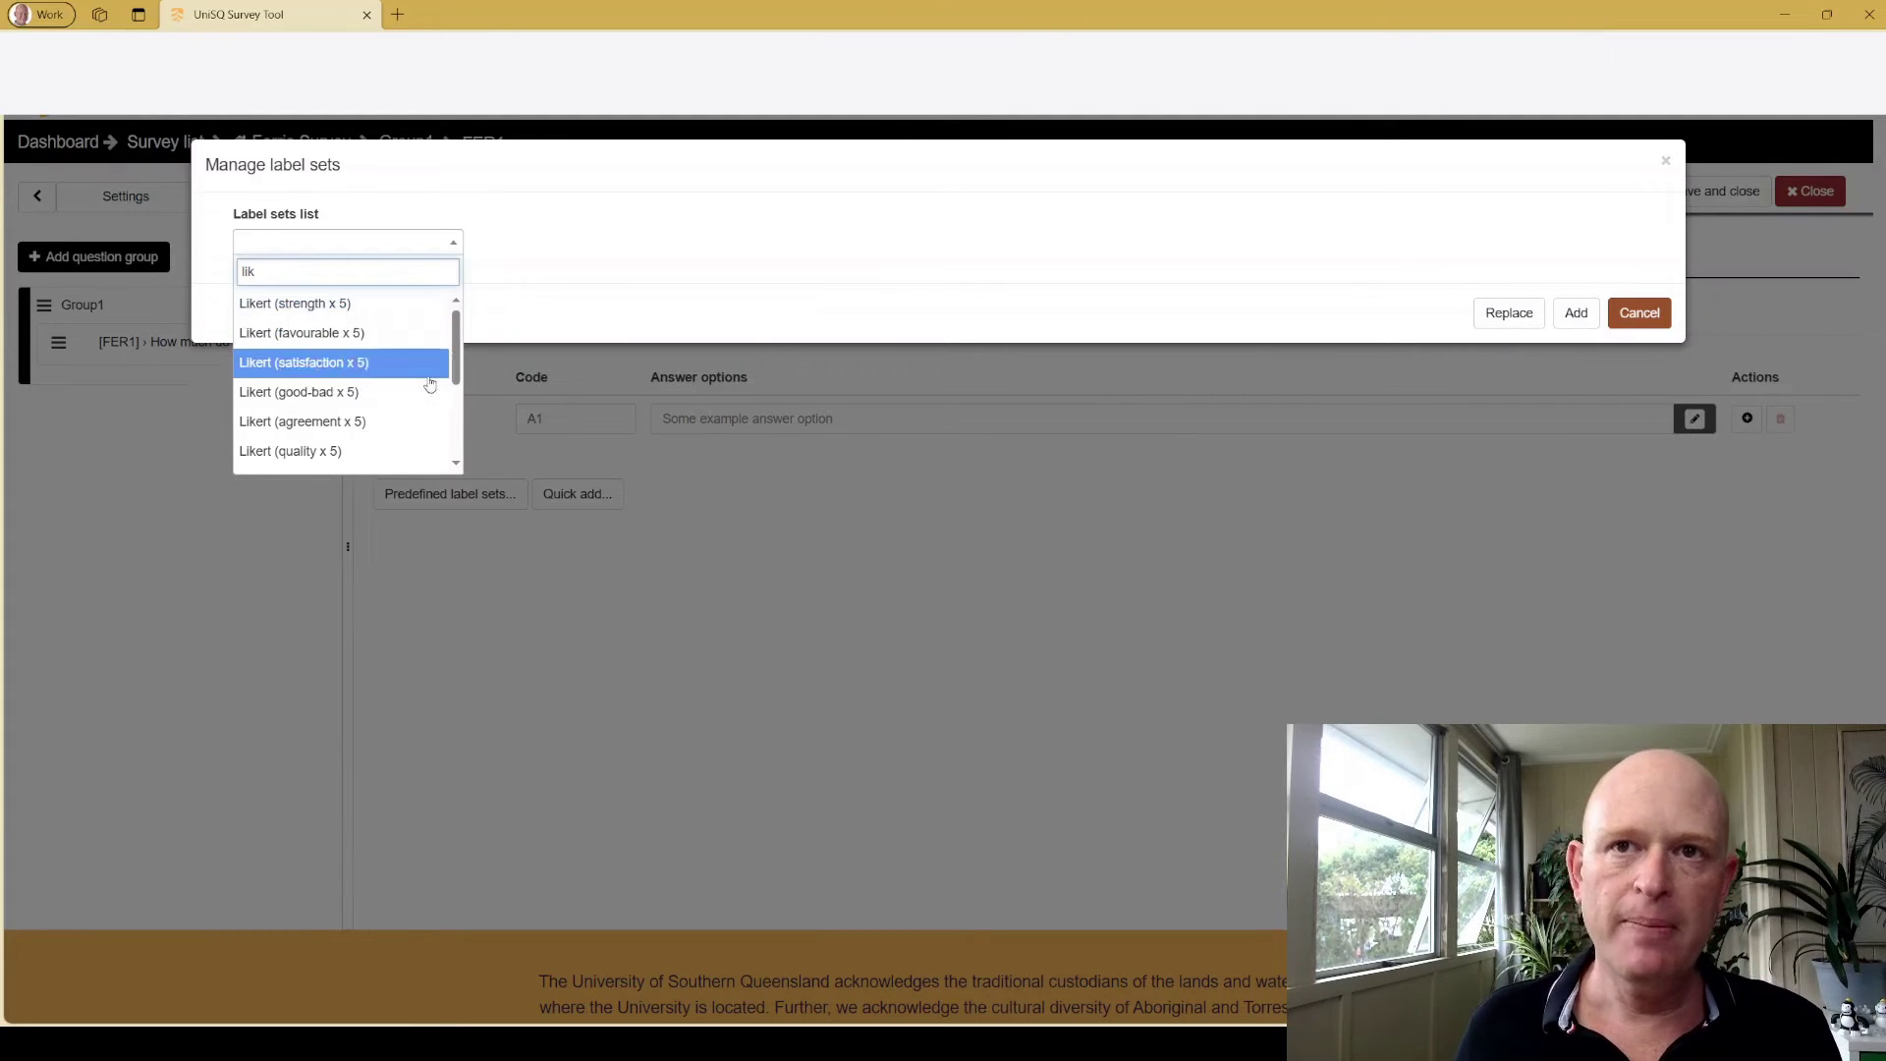
scroll(419, 390, "down", 1)
scroll(419, 390, "down", 3)
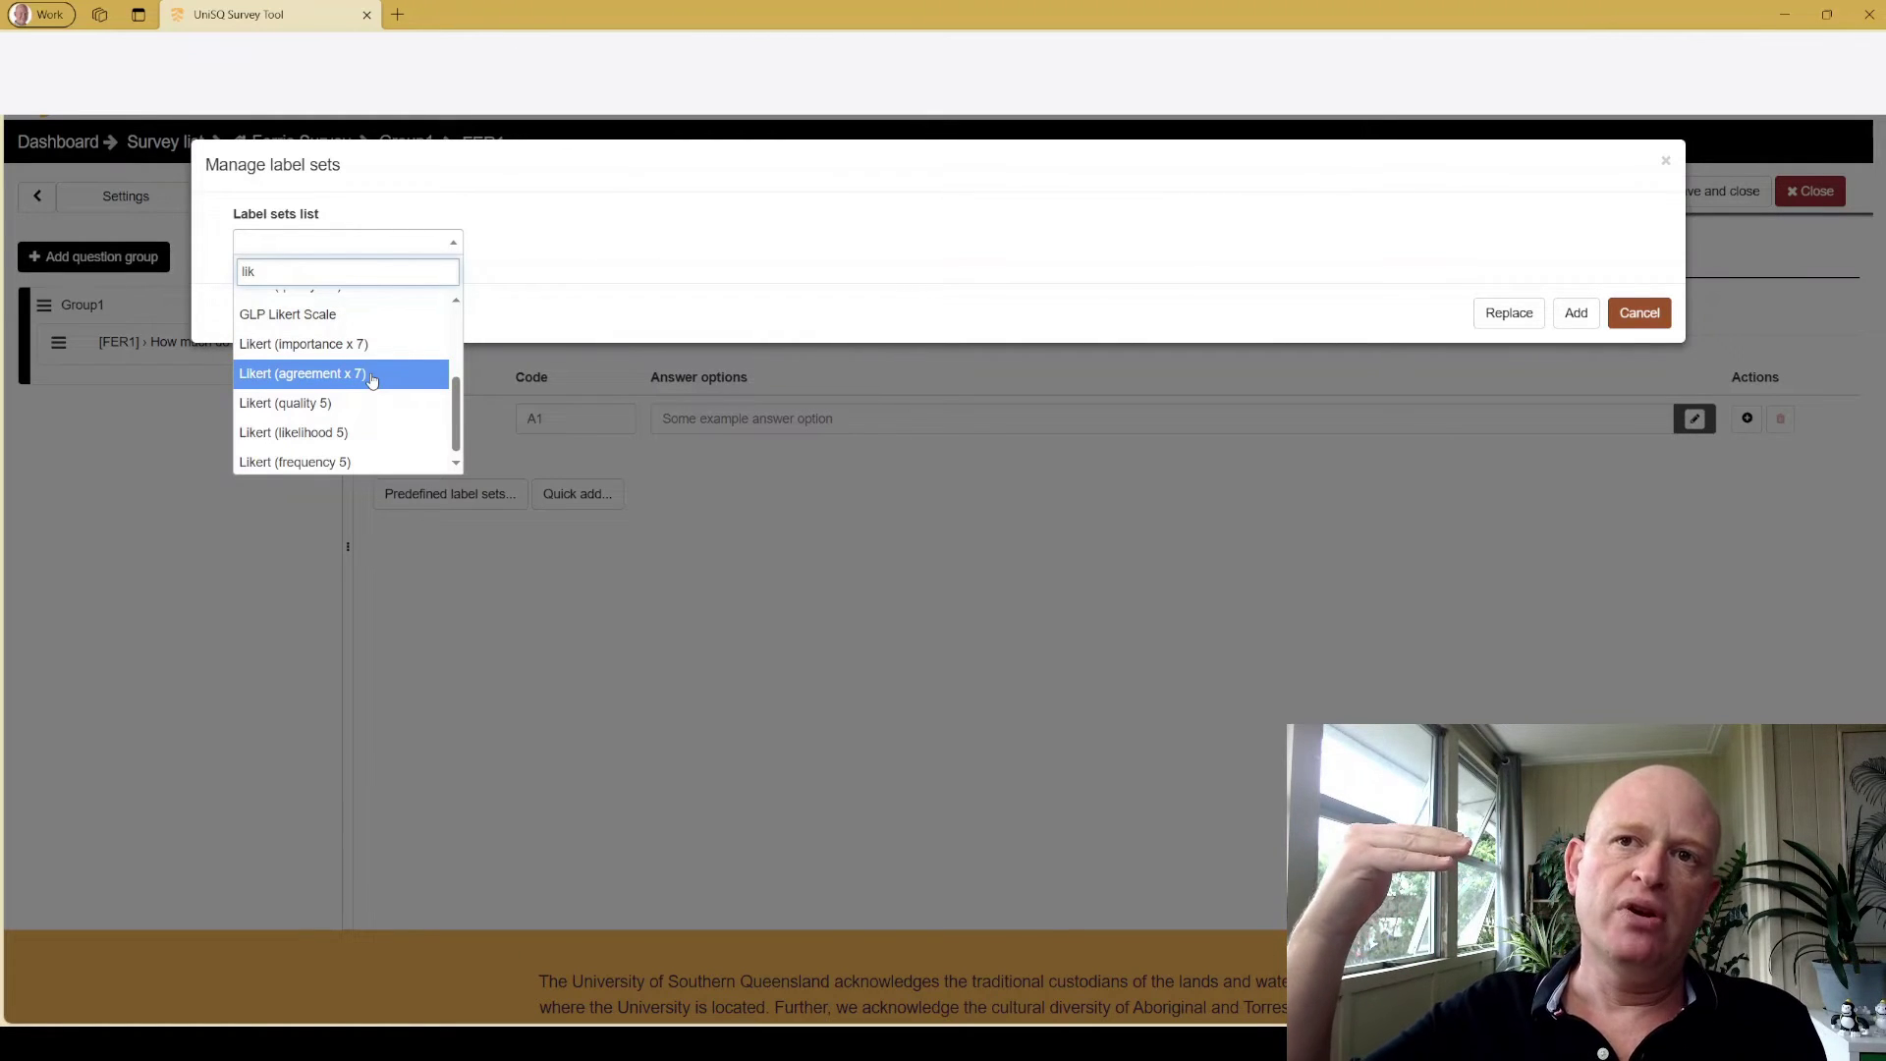
left_click(371, 376)
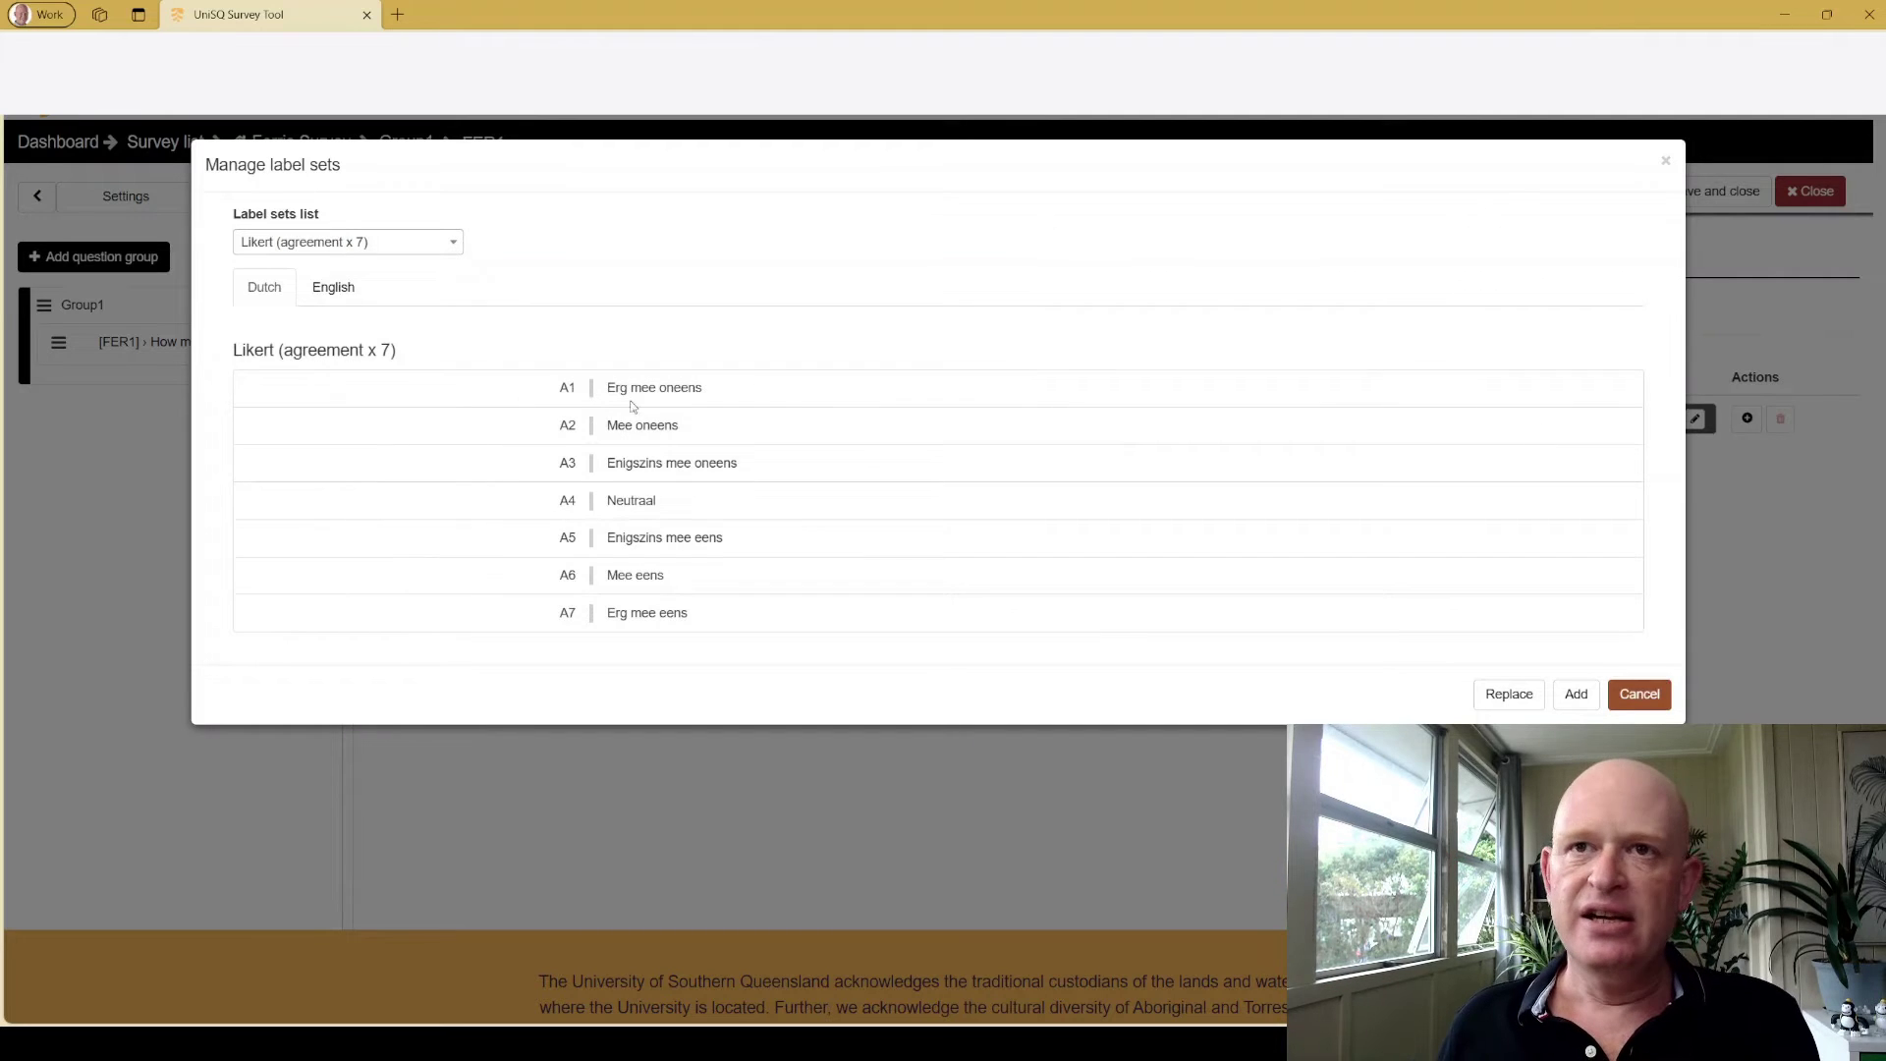
Check the English labels and append the seven agreement labels A1–A7 to the answer options.
left_click(333, 287)
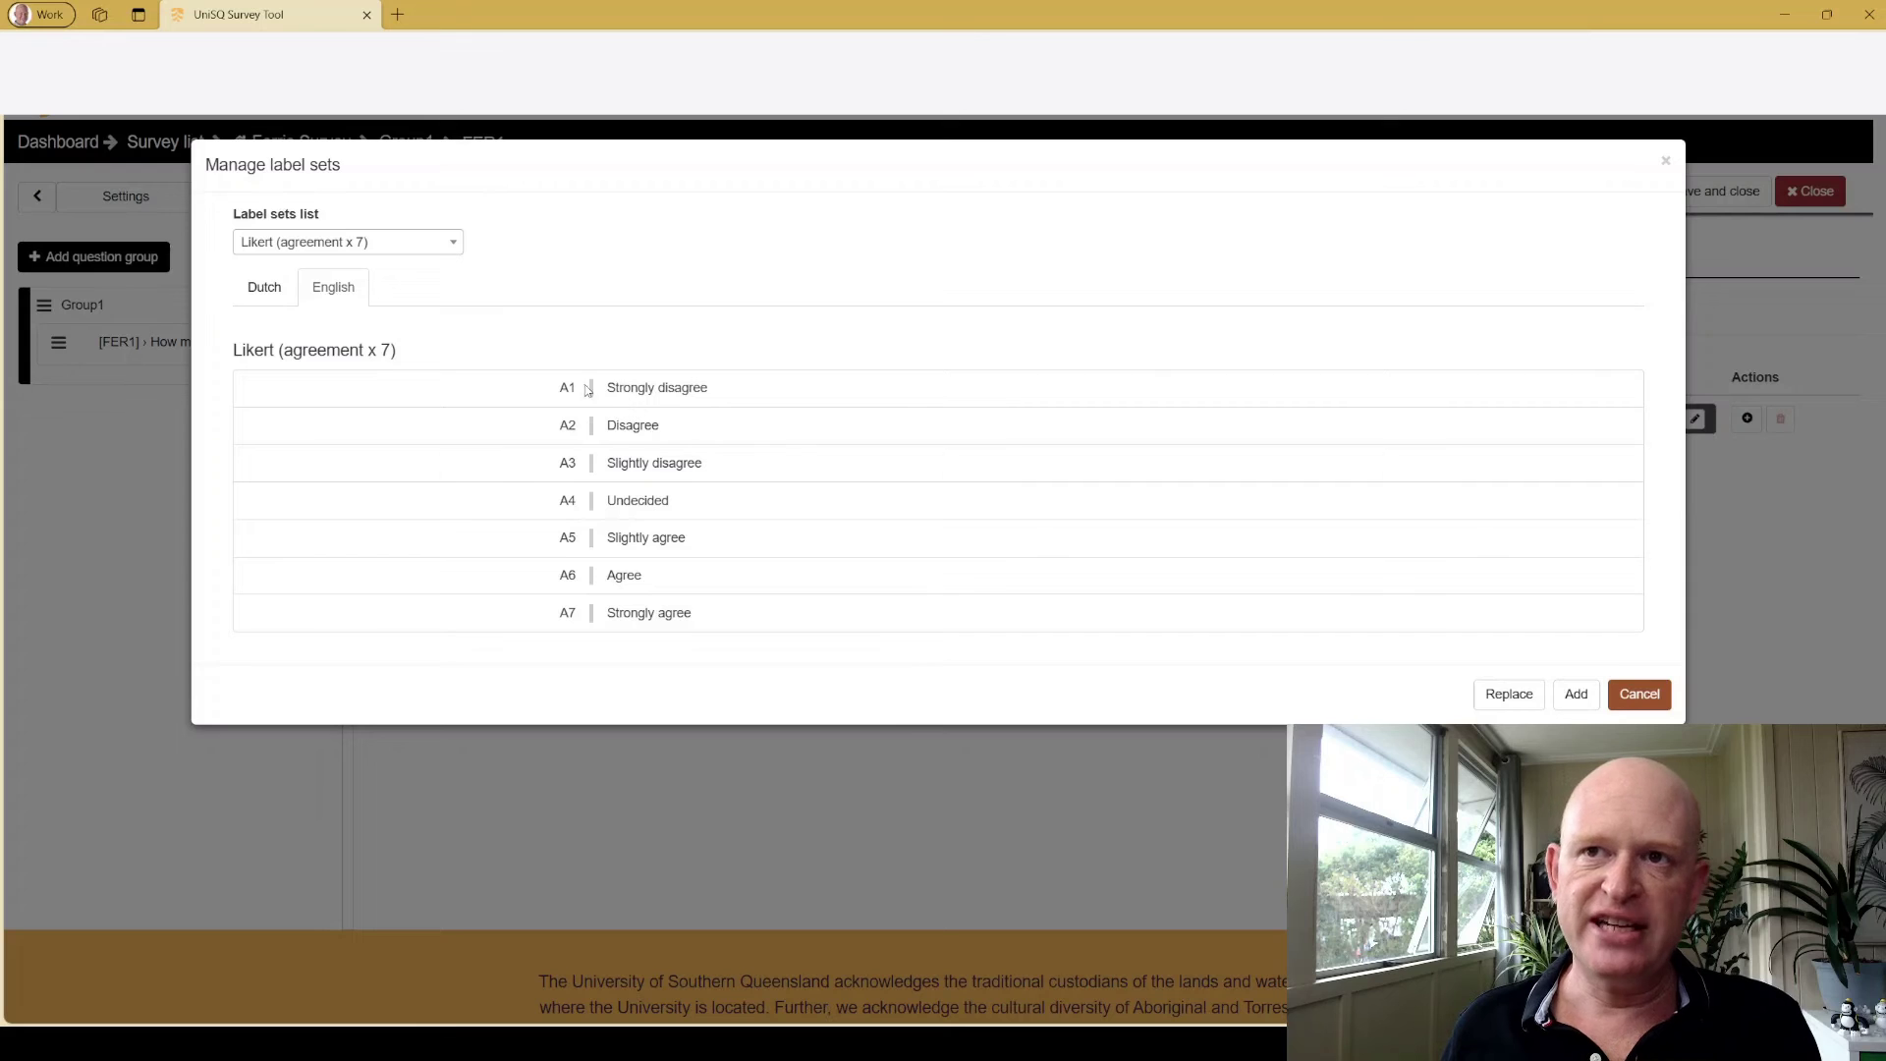
left_click_drag(609, 392, 738, 396)
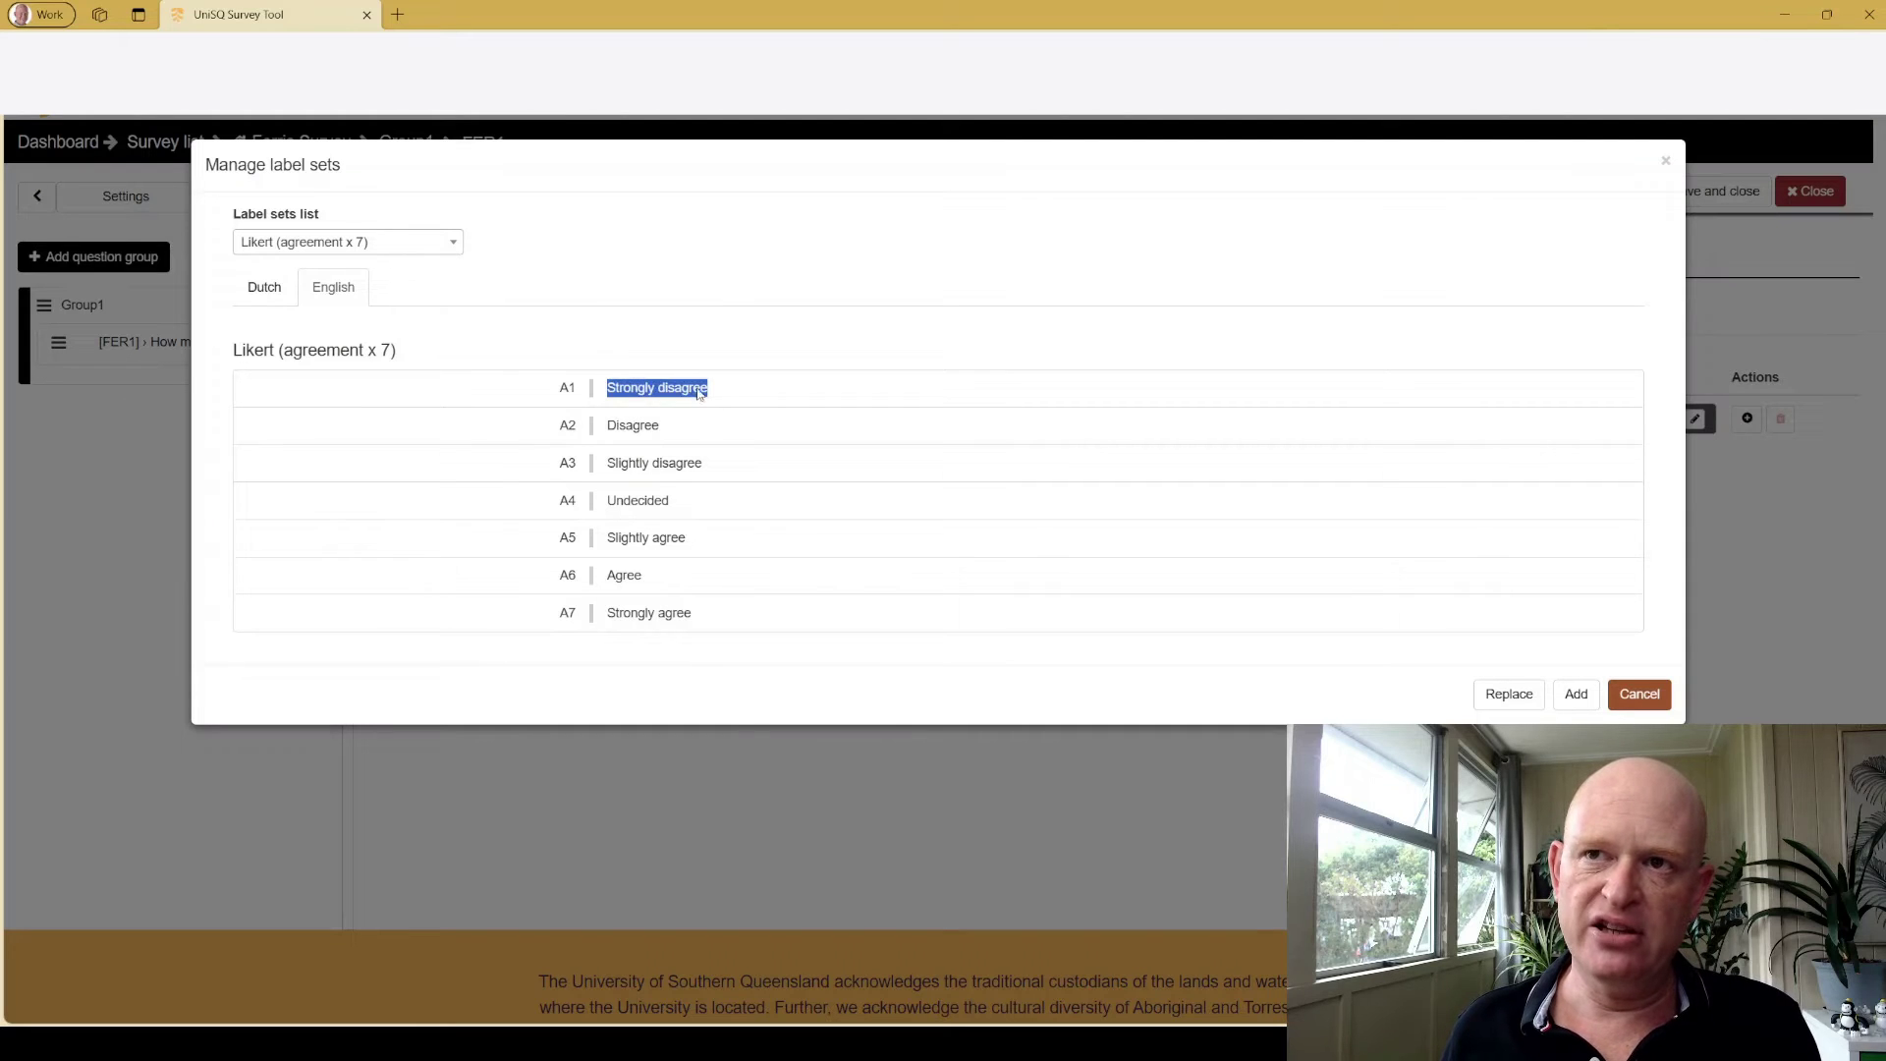
left_click(696, 371)
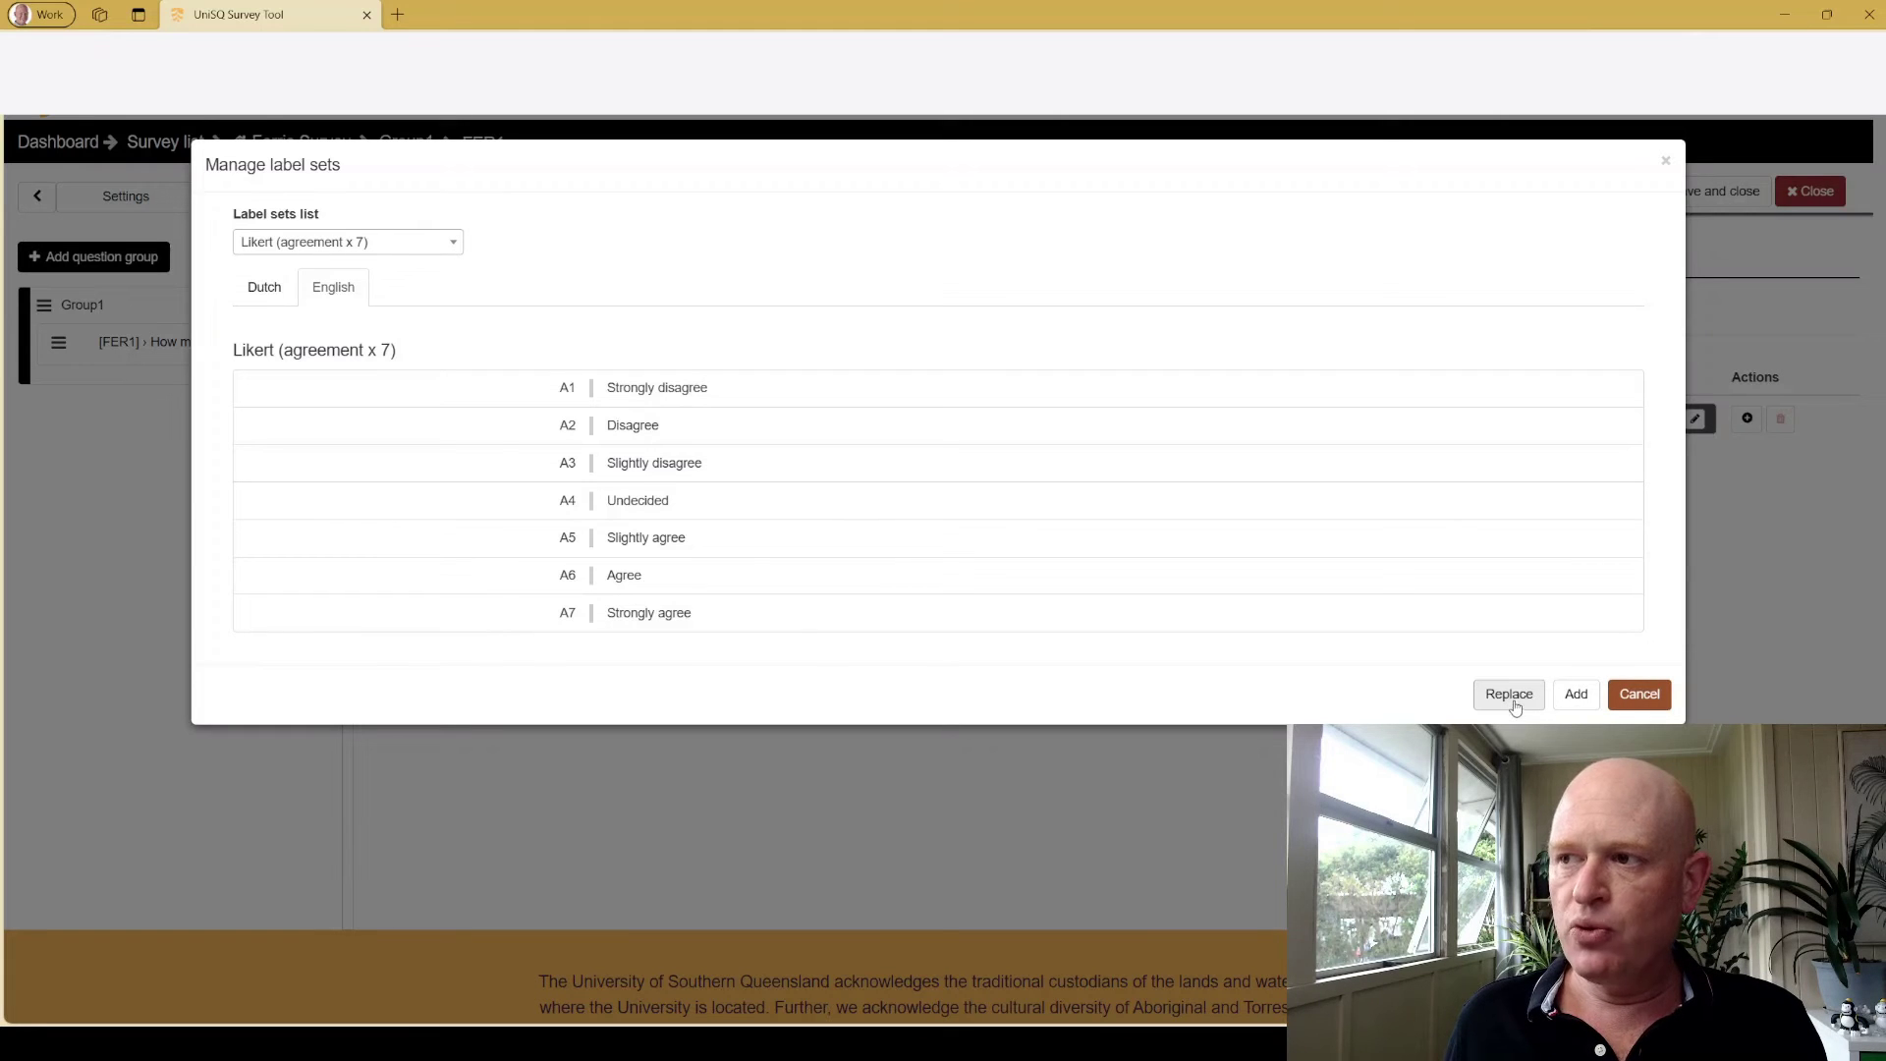
left_click(1576, 697)
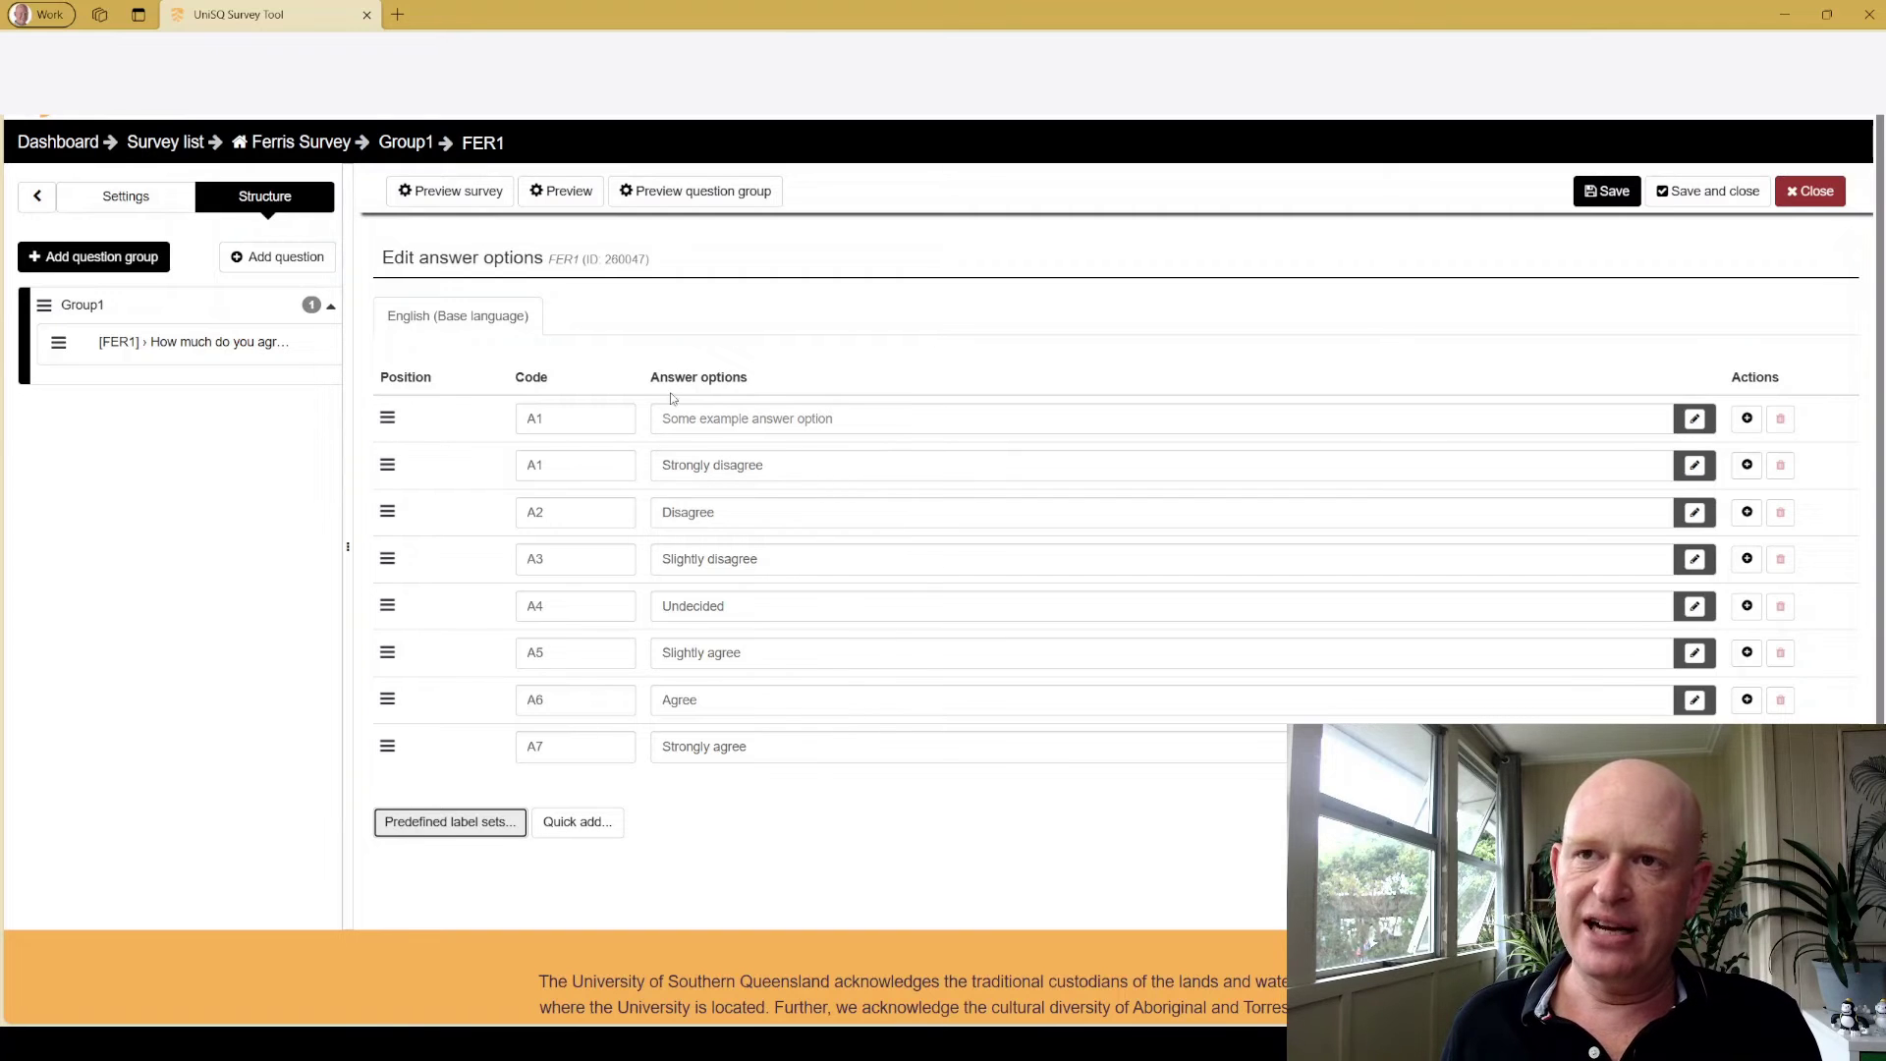
Delete the 'Some example answer option' row and save the seven A1–A7 answer options.
left_click(728, 417)
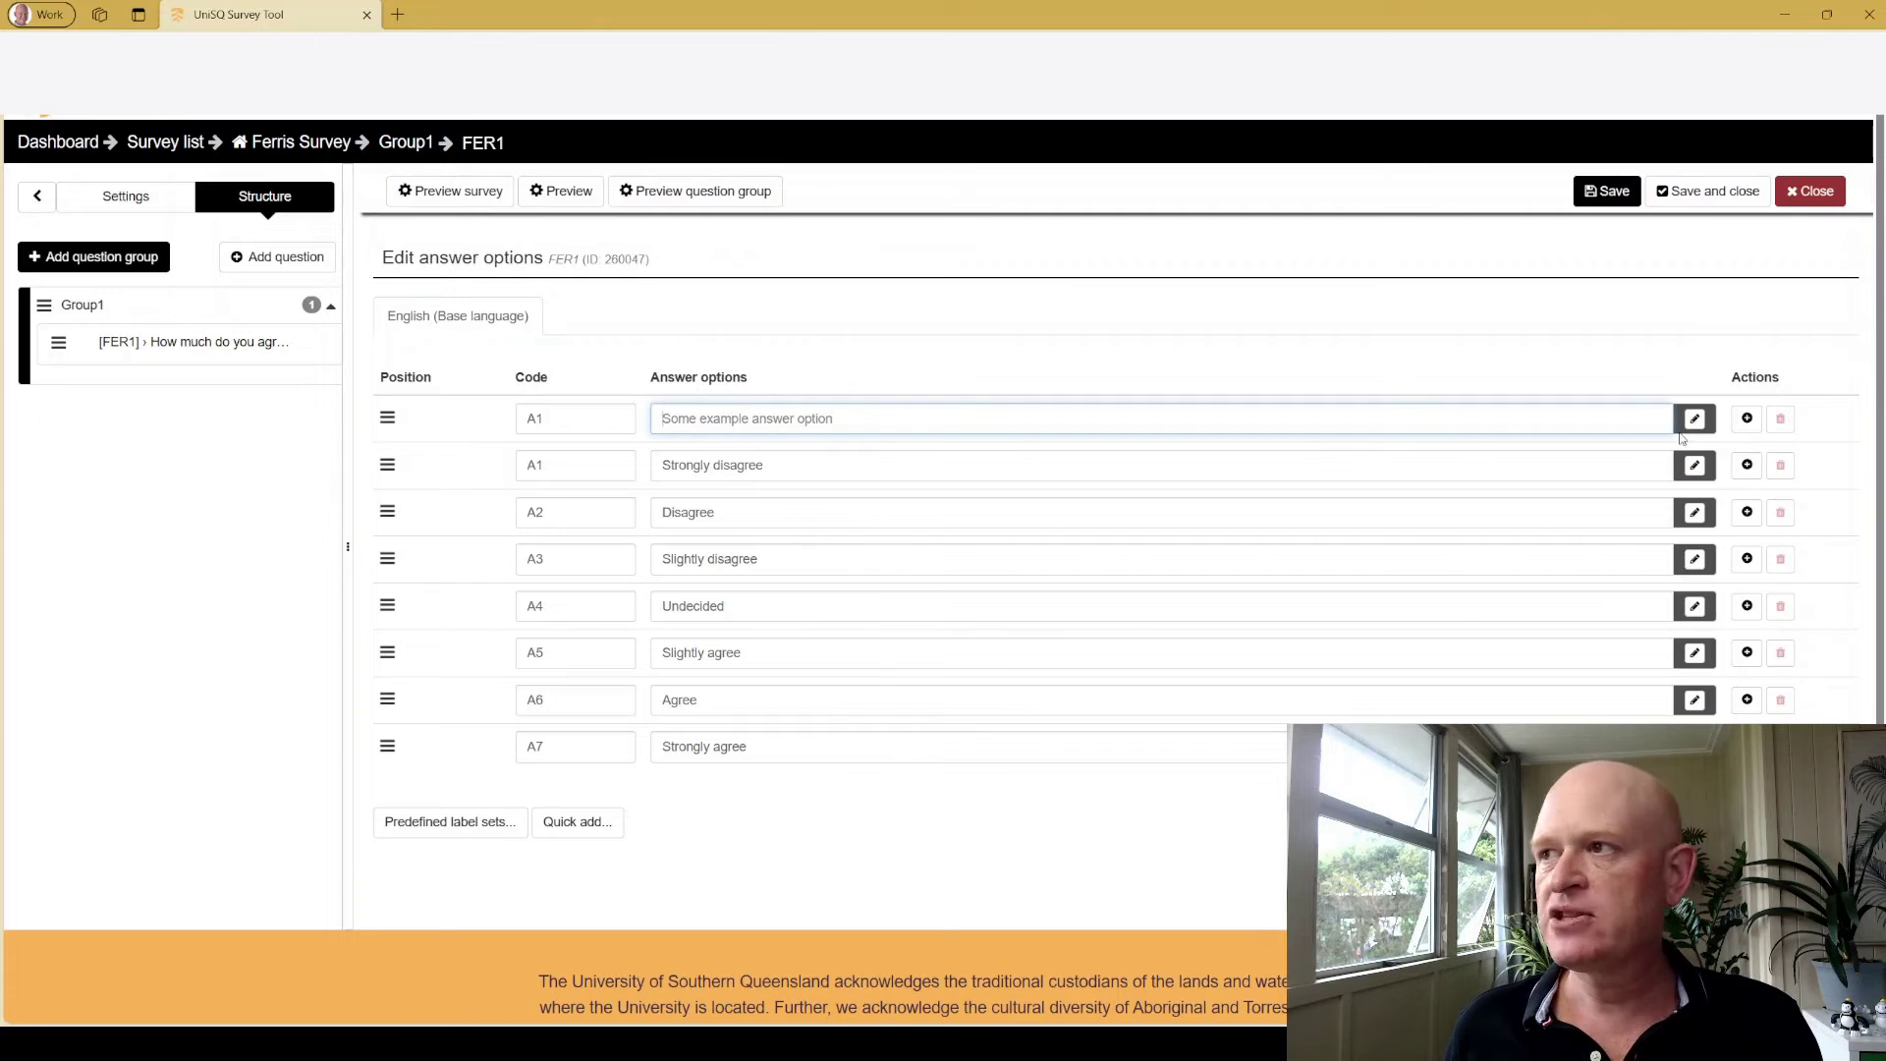
left_click(1780, 419)
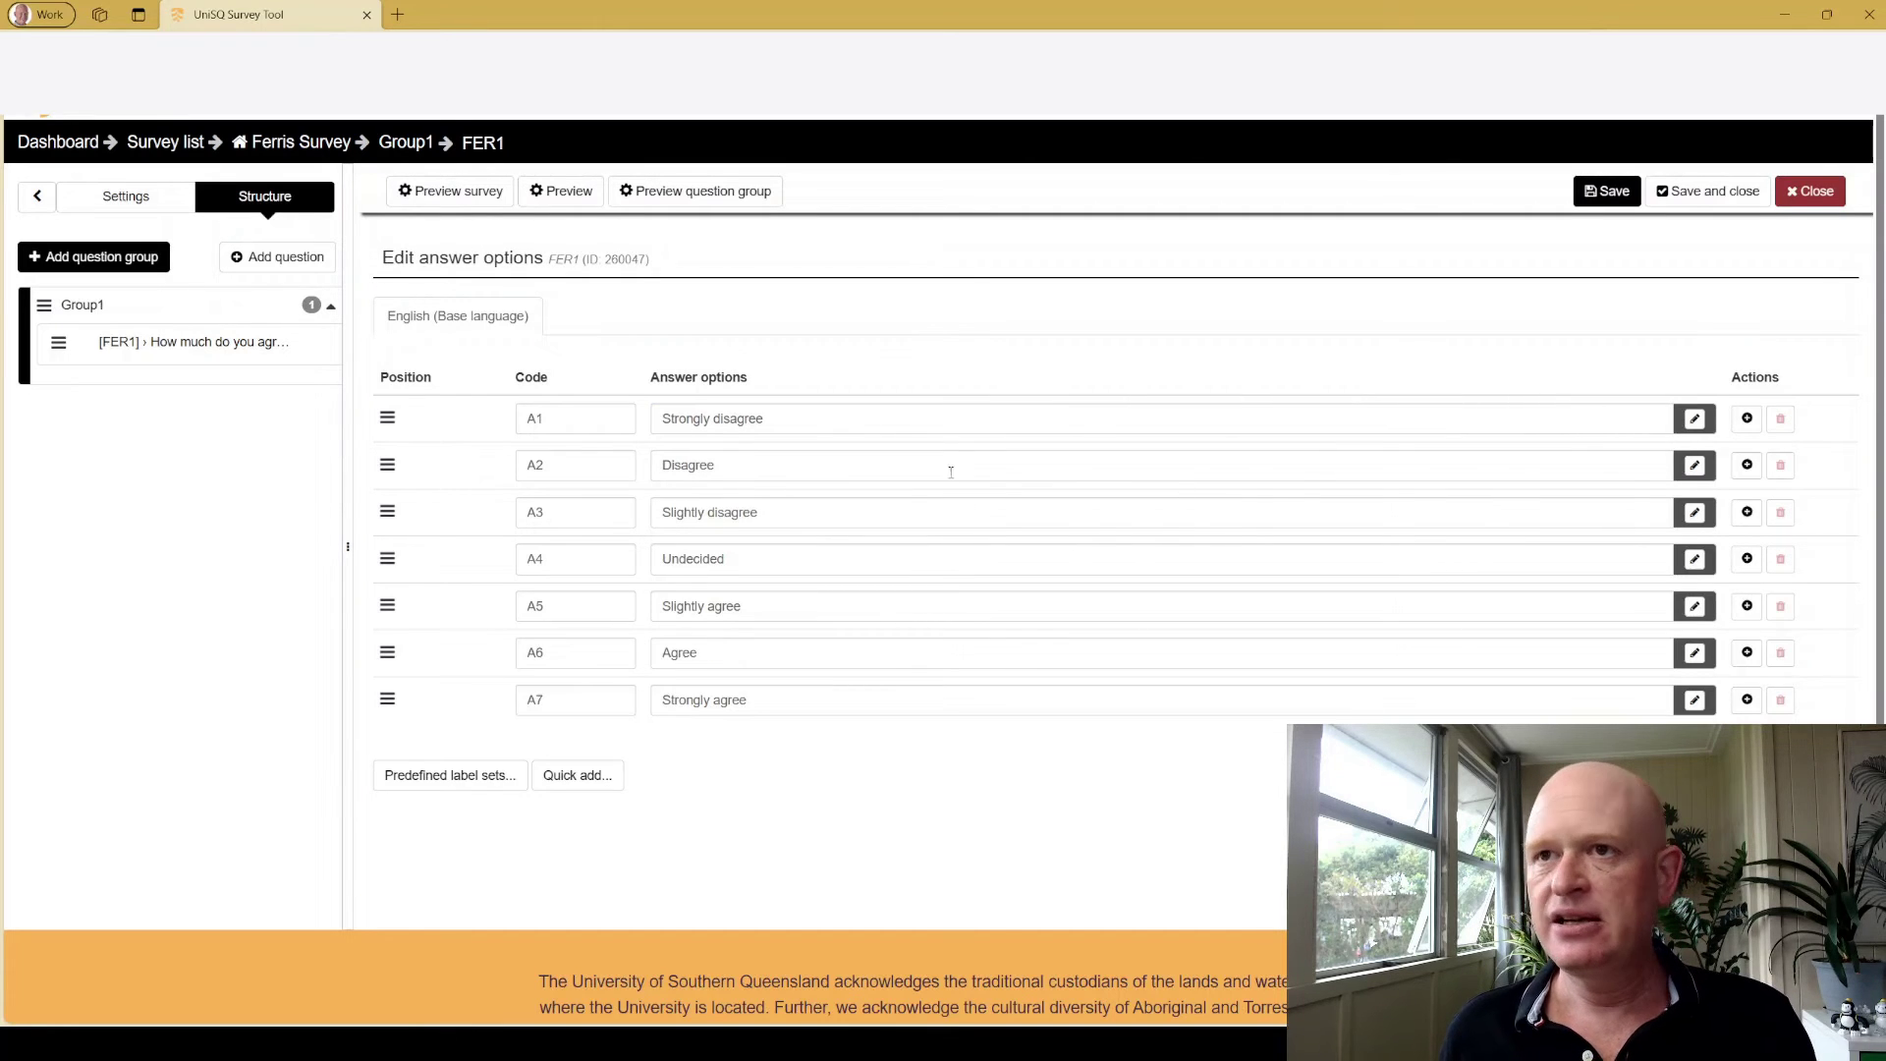
left_click(1614, 195)
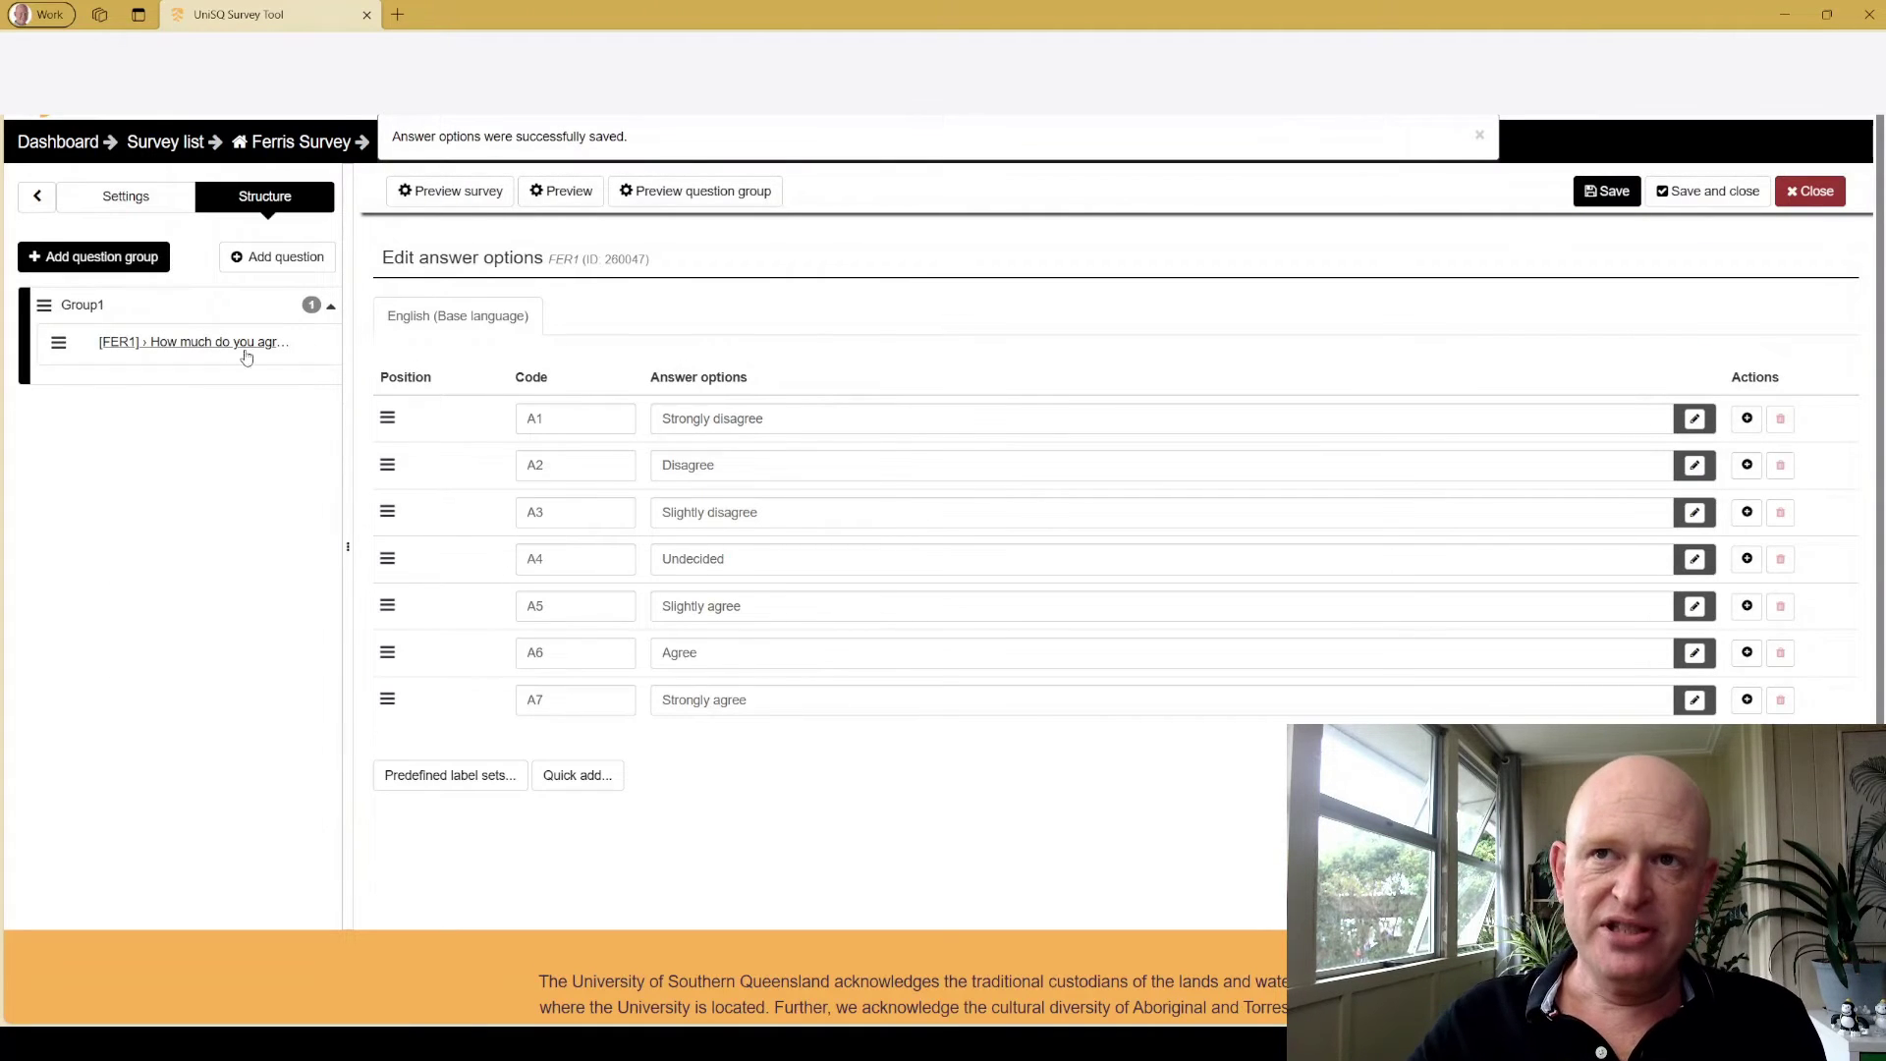
Return to the FER1 question summary, where only the subquestions warning remains.
left_click(300, 346)
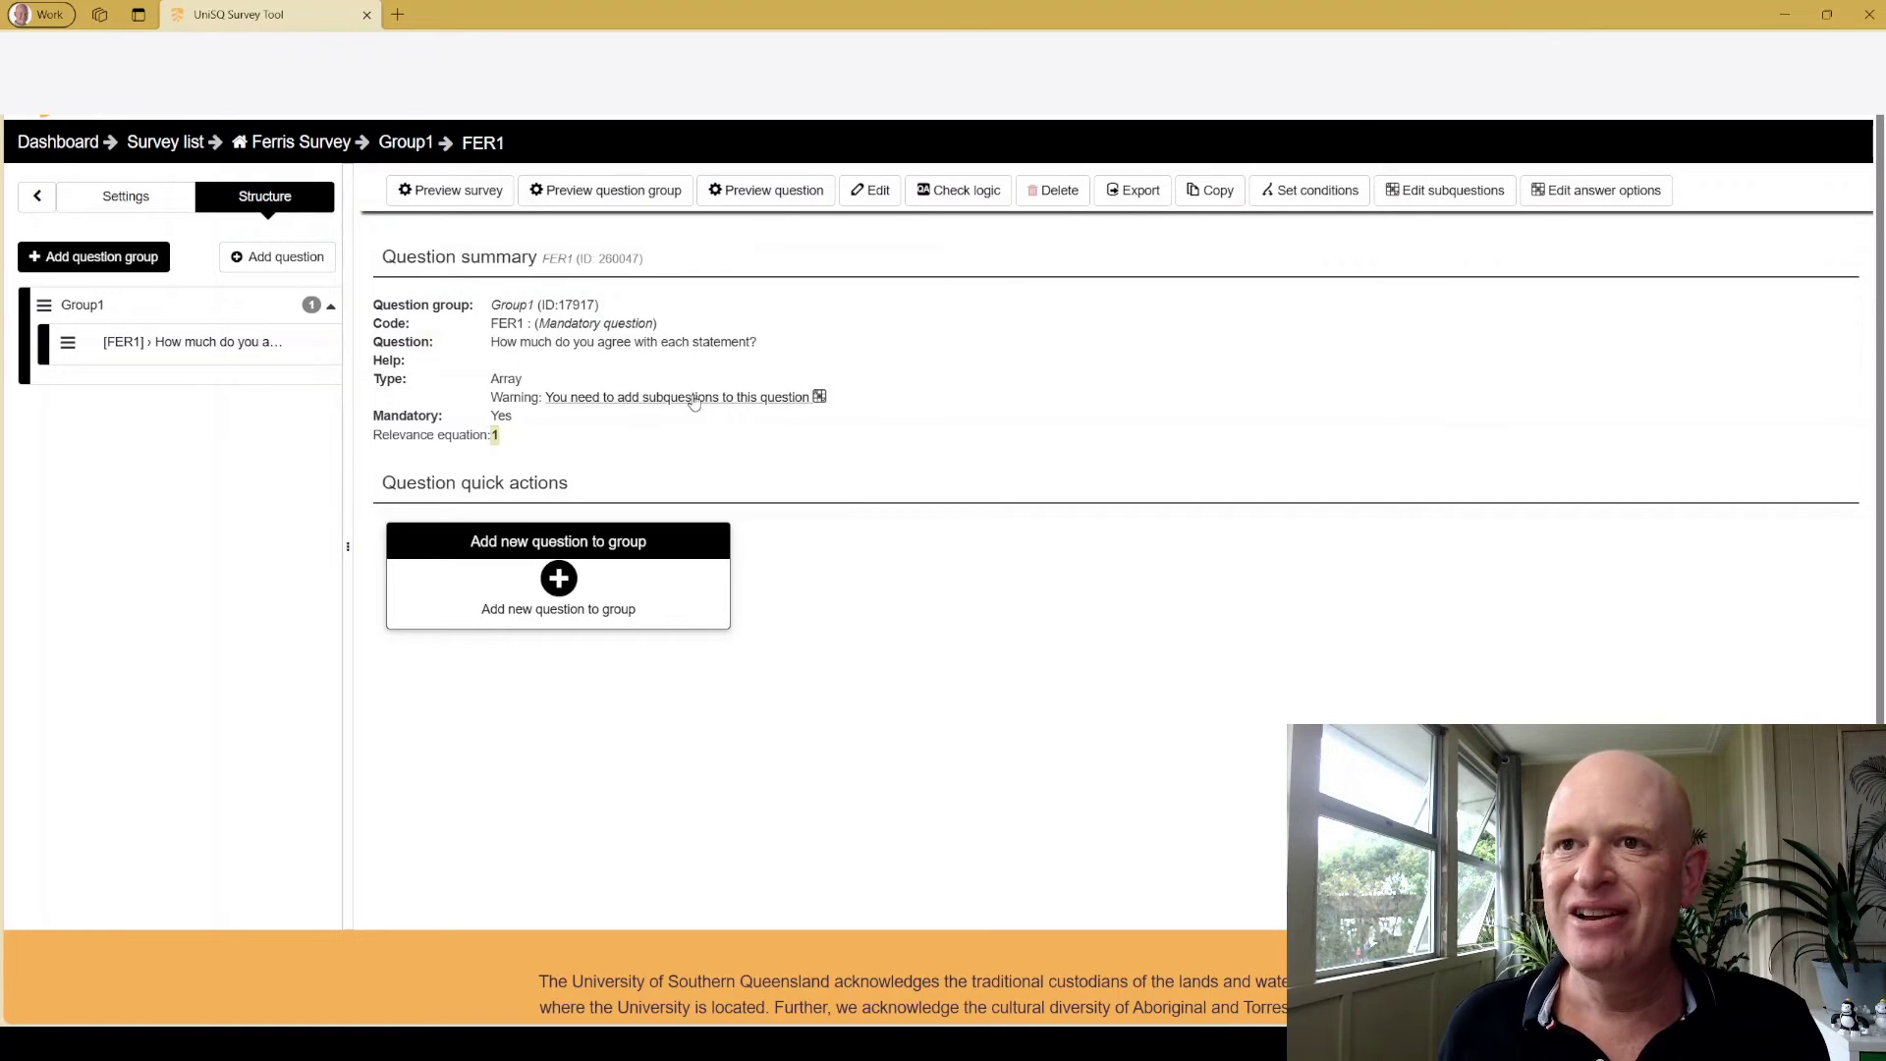
Enter 'Ferris is a righteous dude' as FER1's first subquestion.
left_click(695, 399)
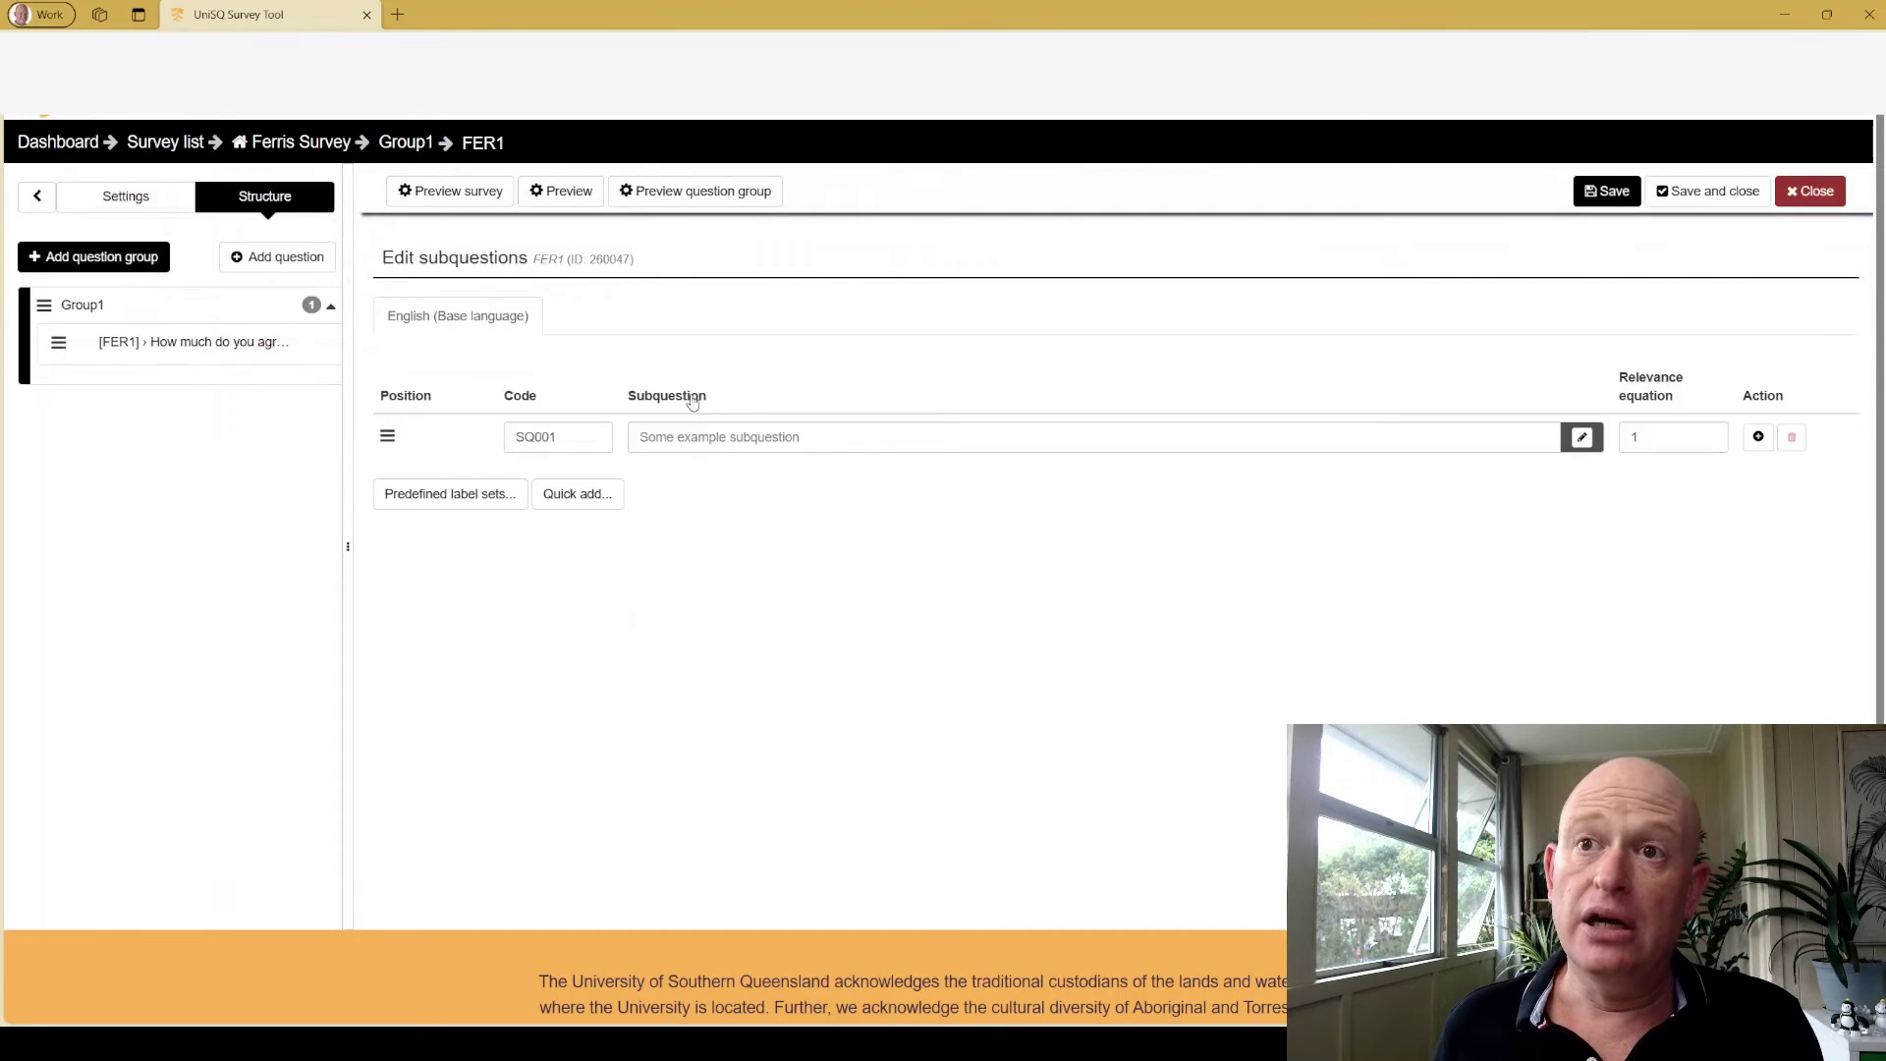
left_click(703, 448)
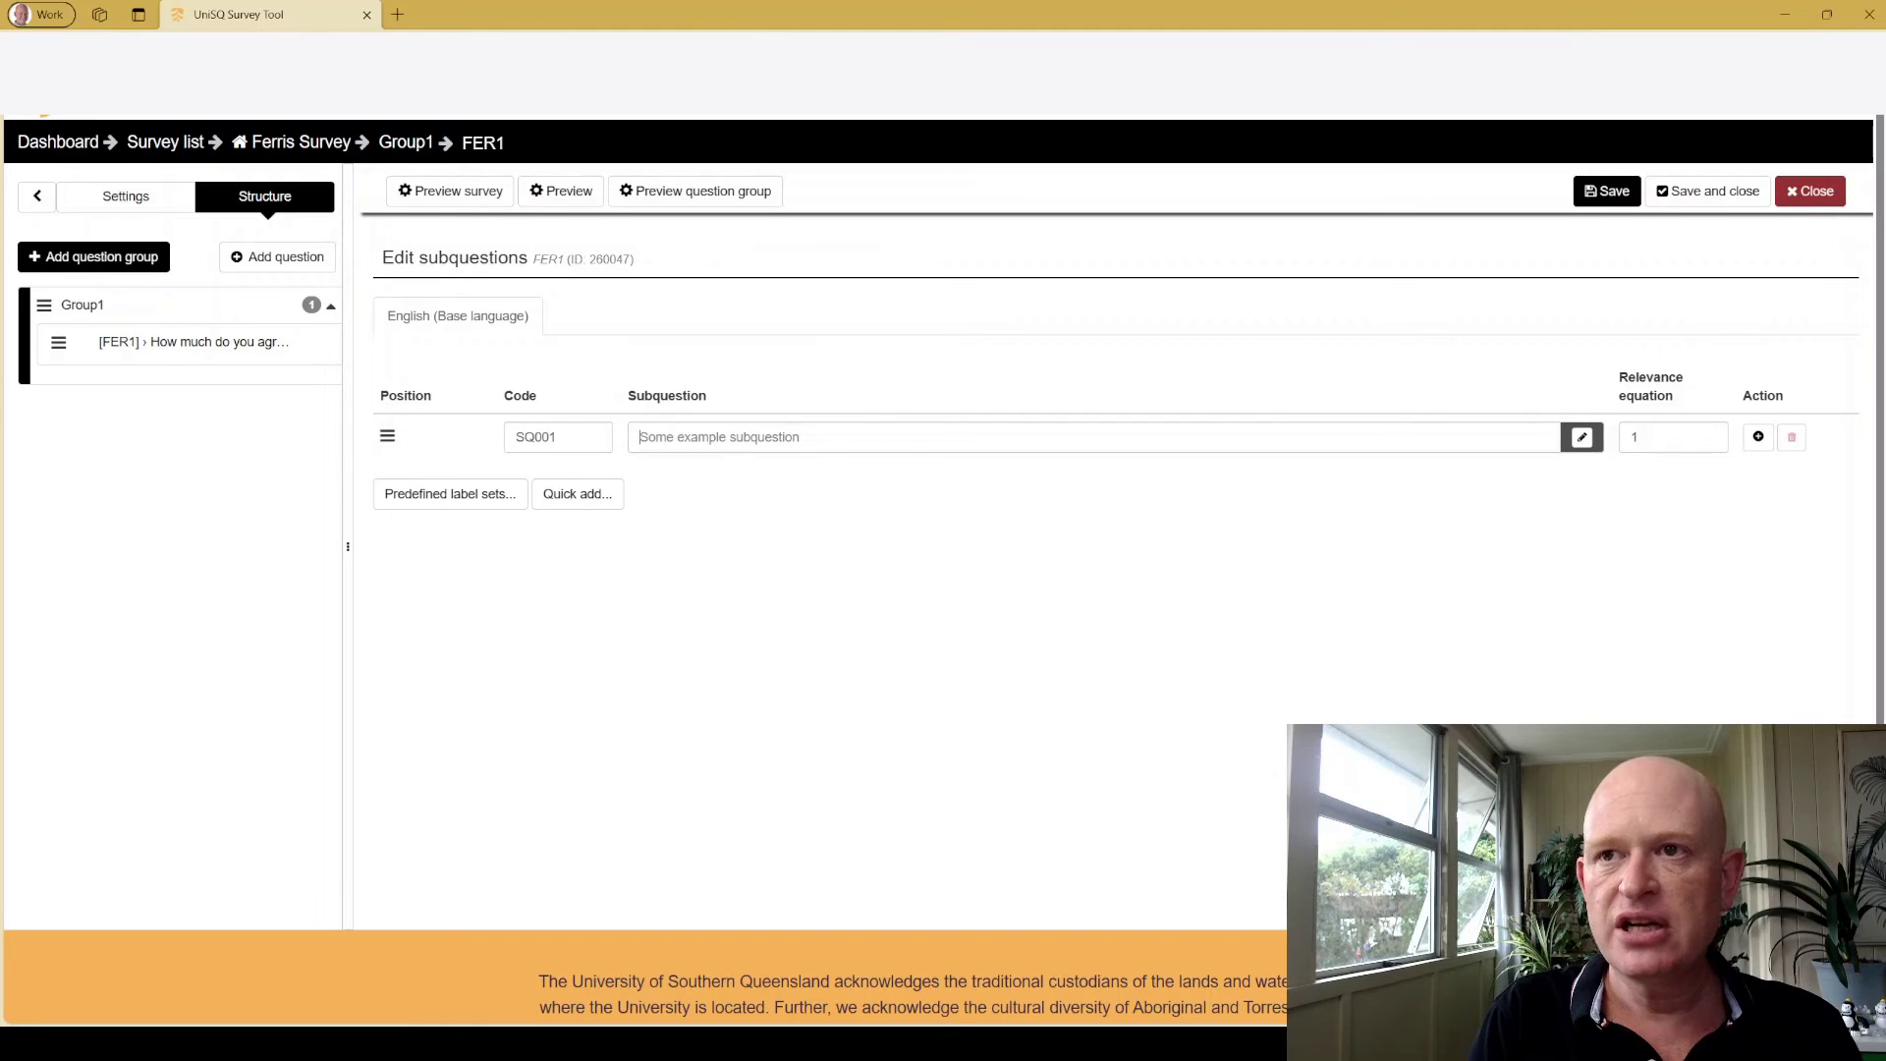
left_click(767, 440)
type("Ferris is a righteous dude")
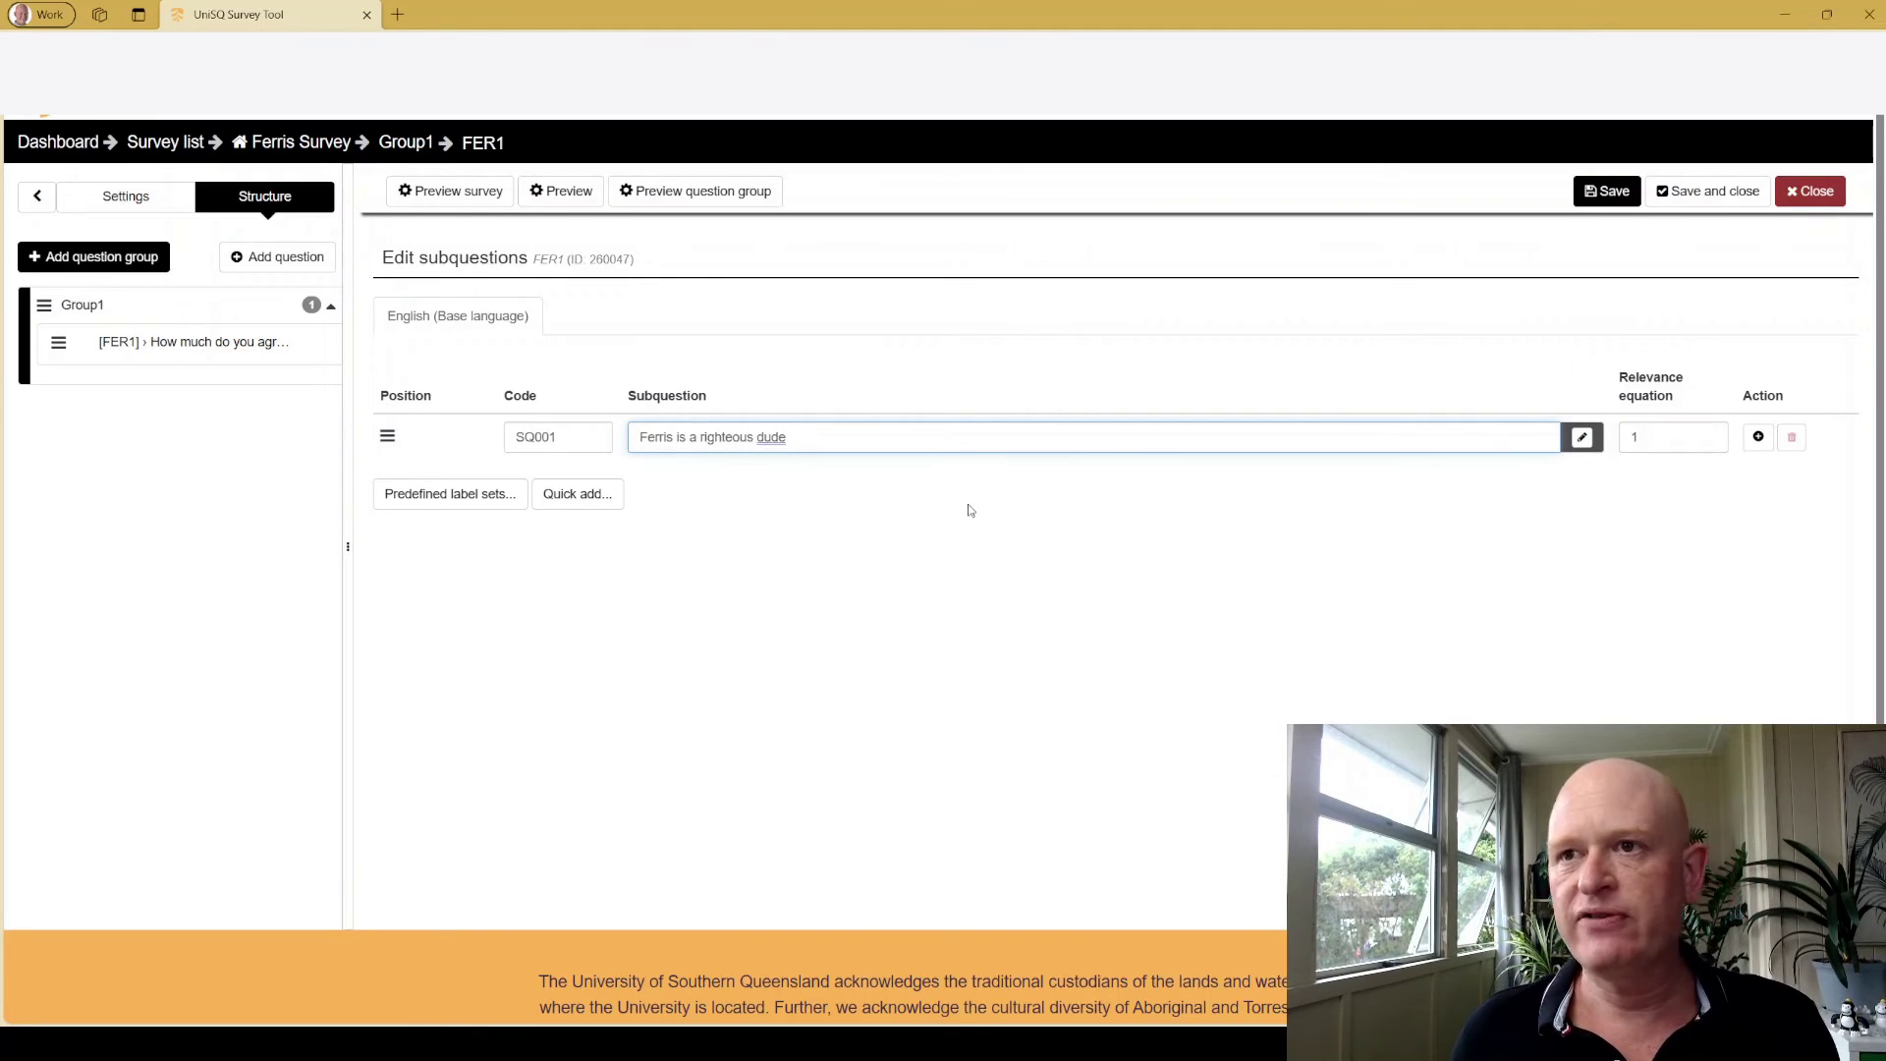
Add two subquestion rows, 'It's important to save Ferris' and 'Ferris is a hero', and save.
left_click(1758, 437)
left_click(1758, 437)
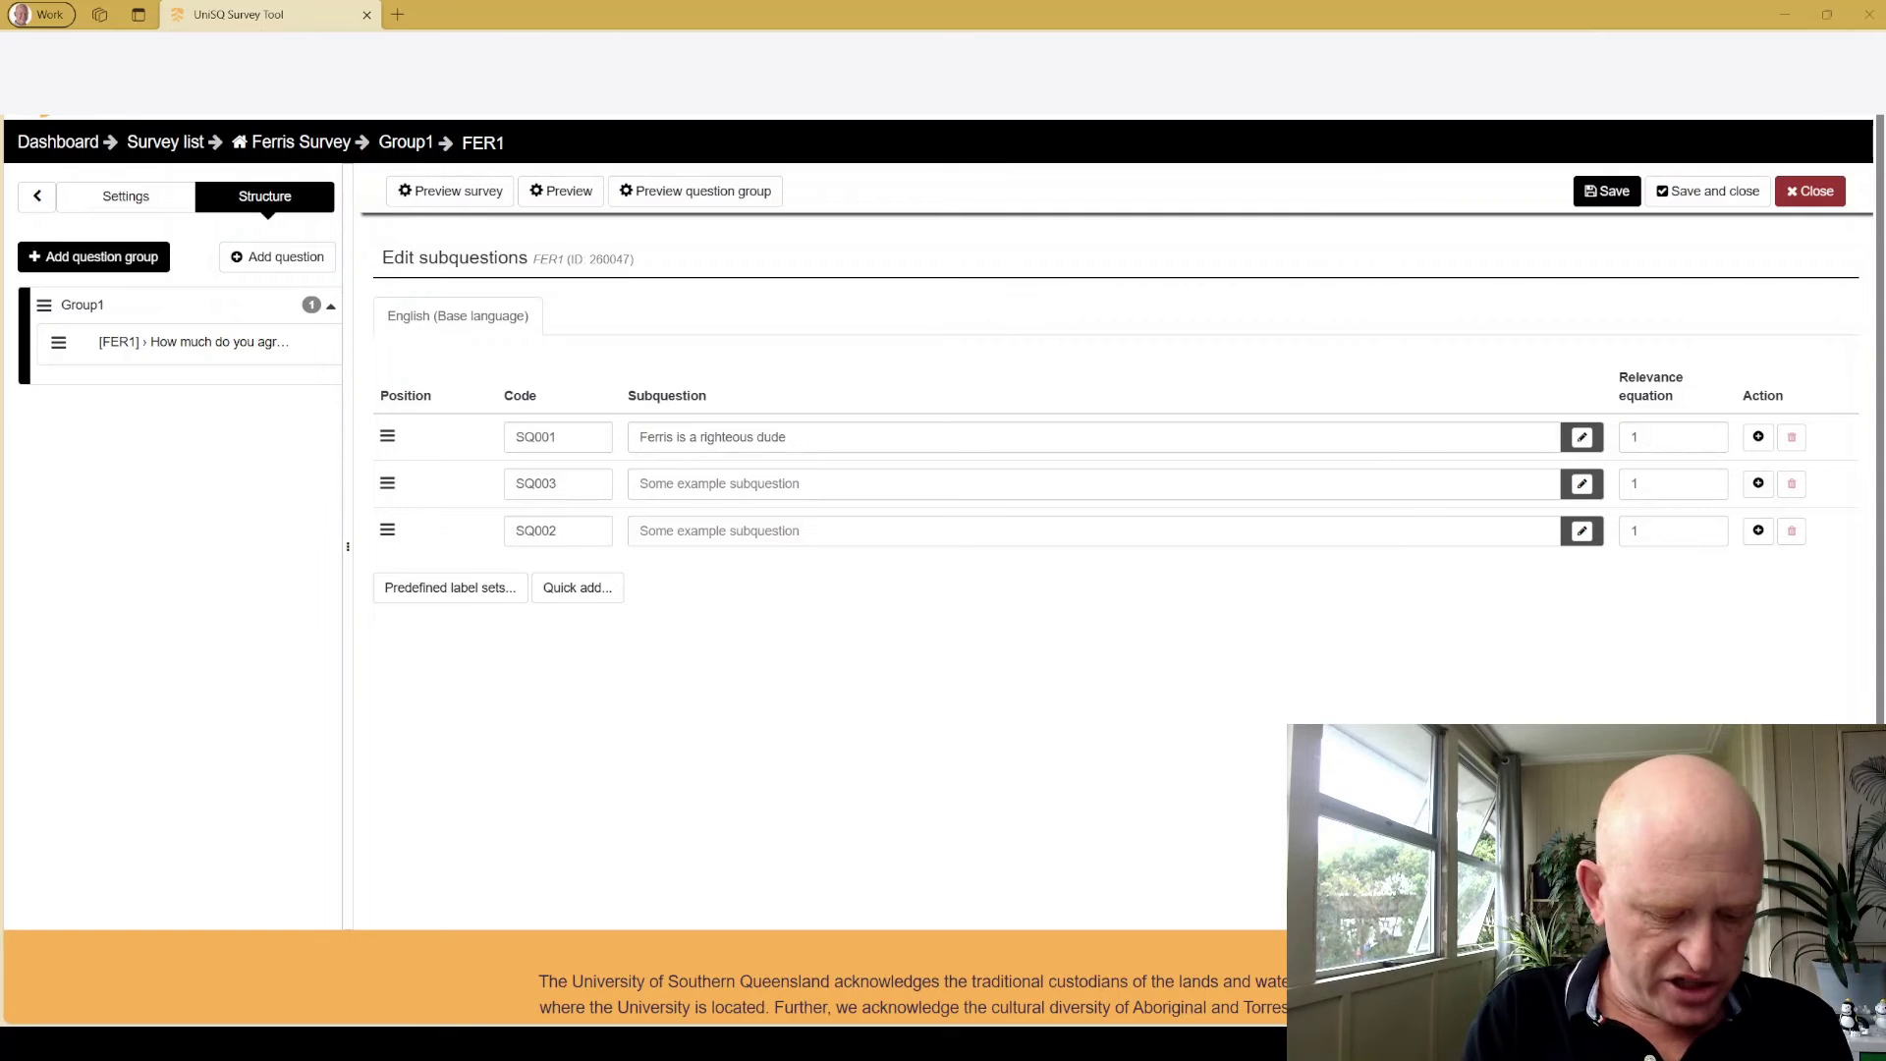
left_click(812, 485)
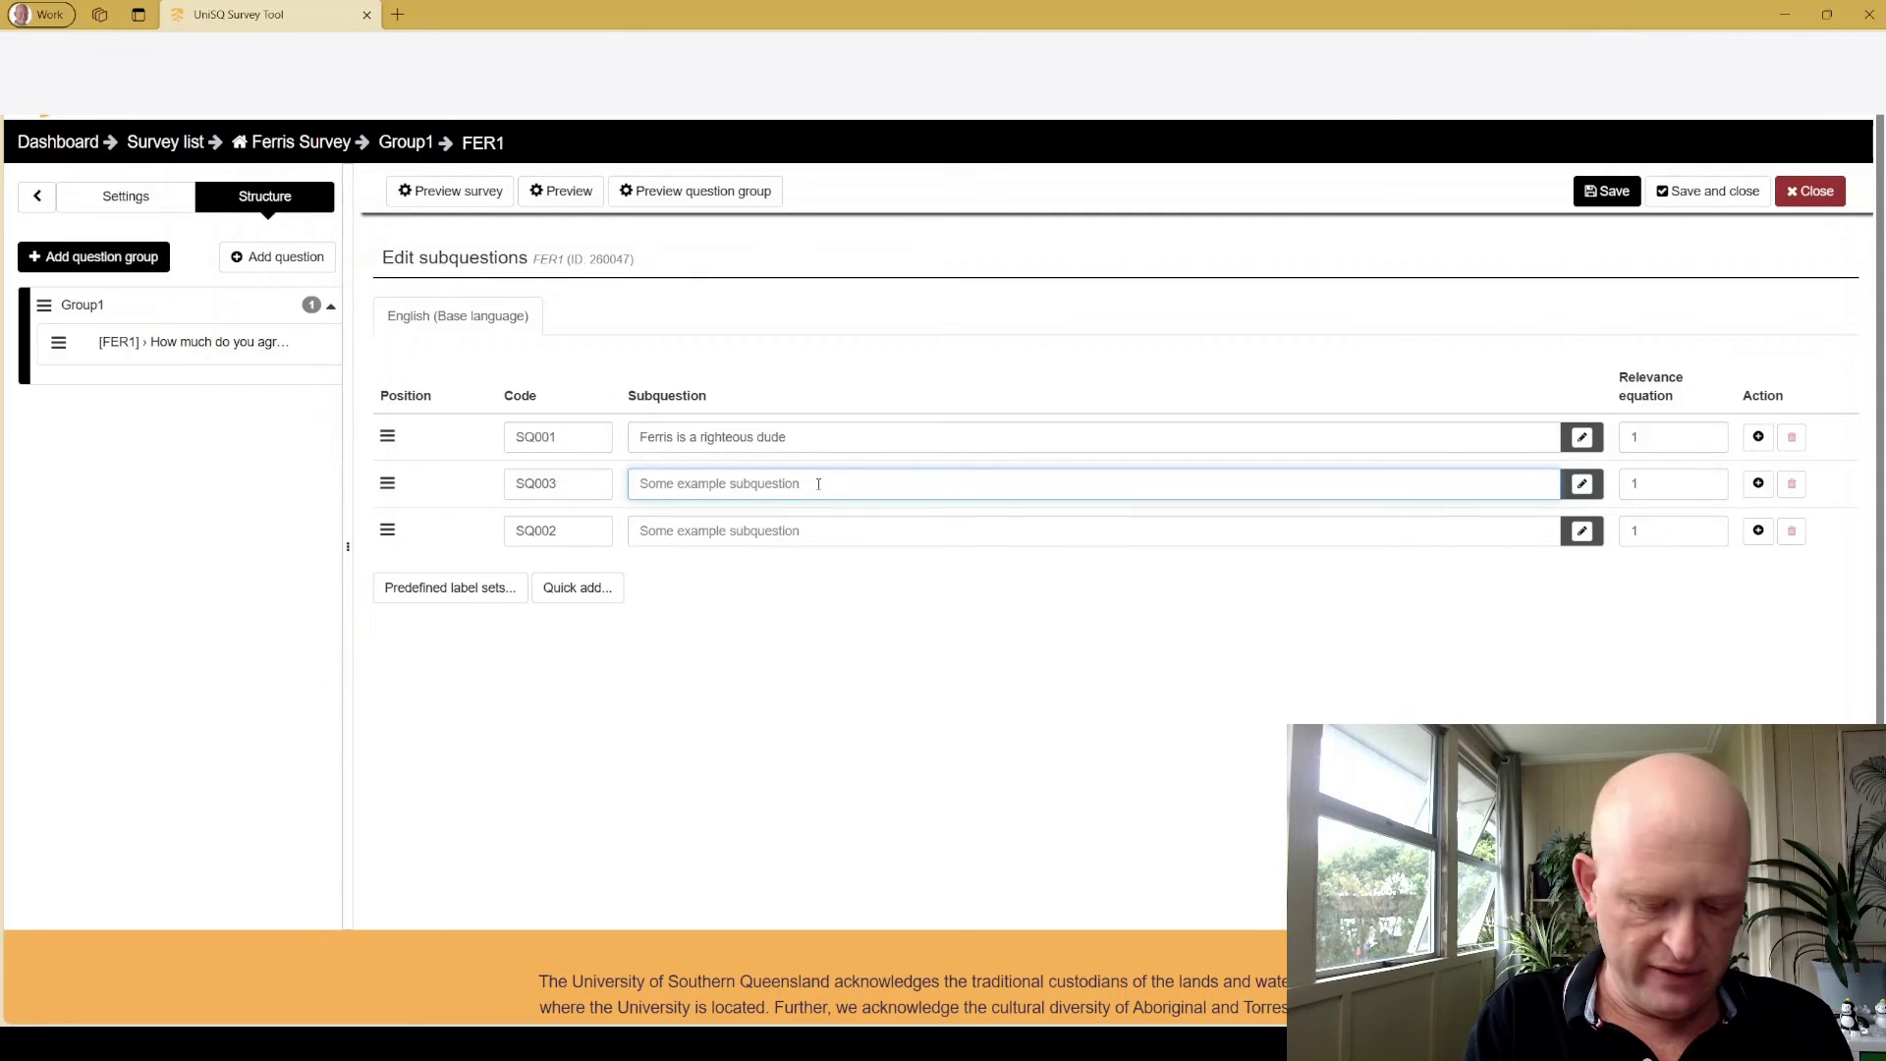
type("It's important to save Ferris")
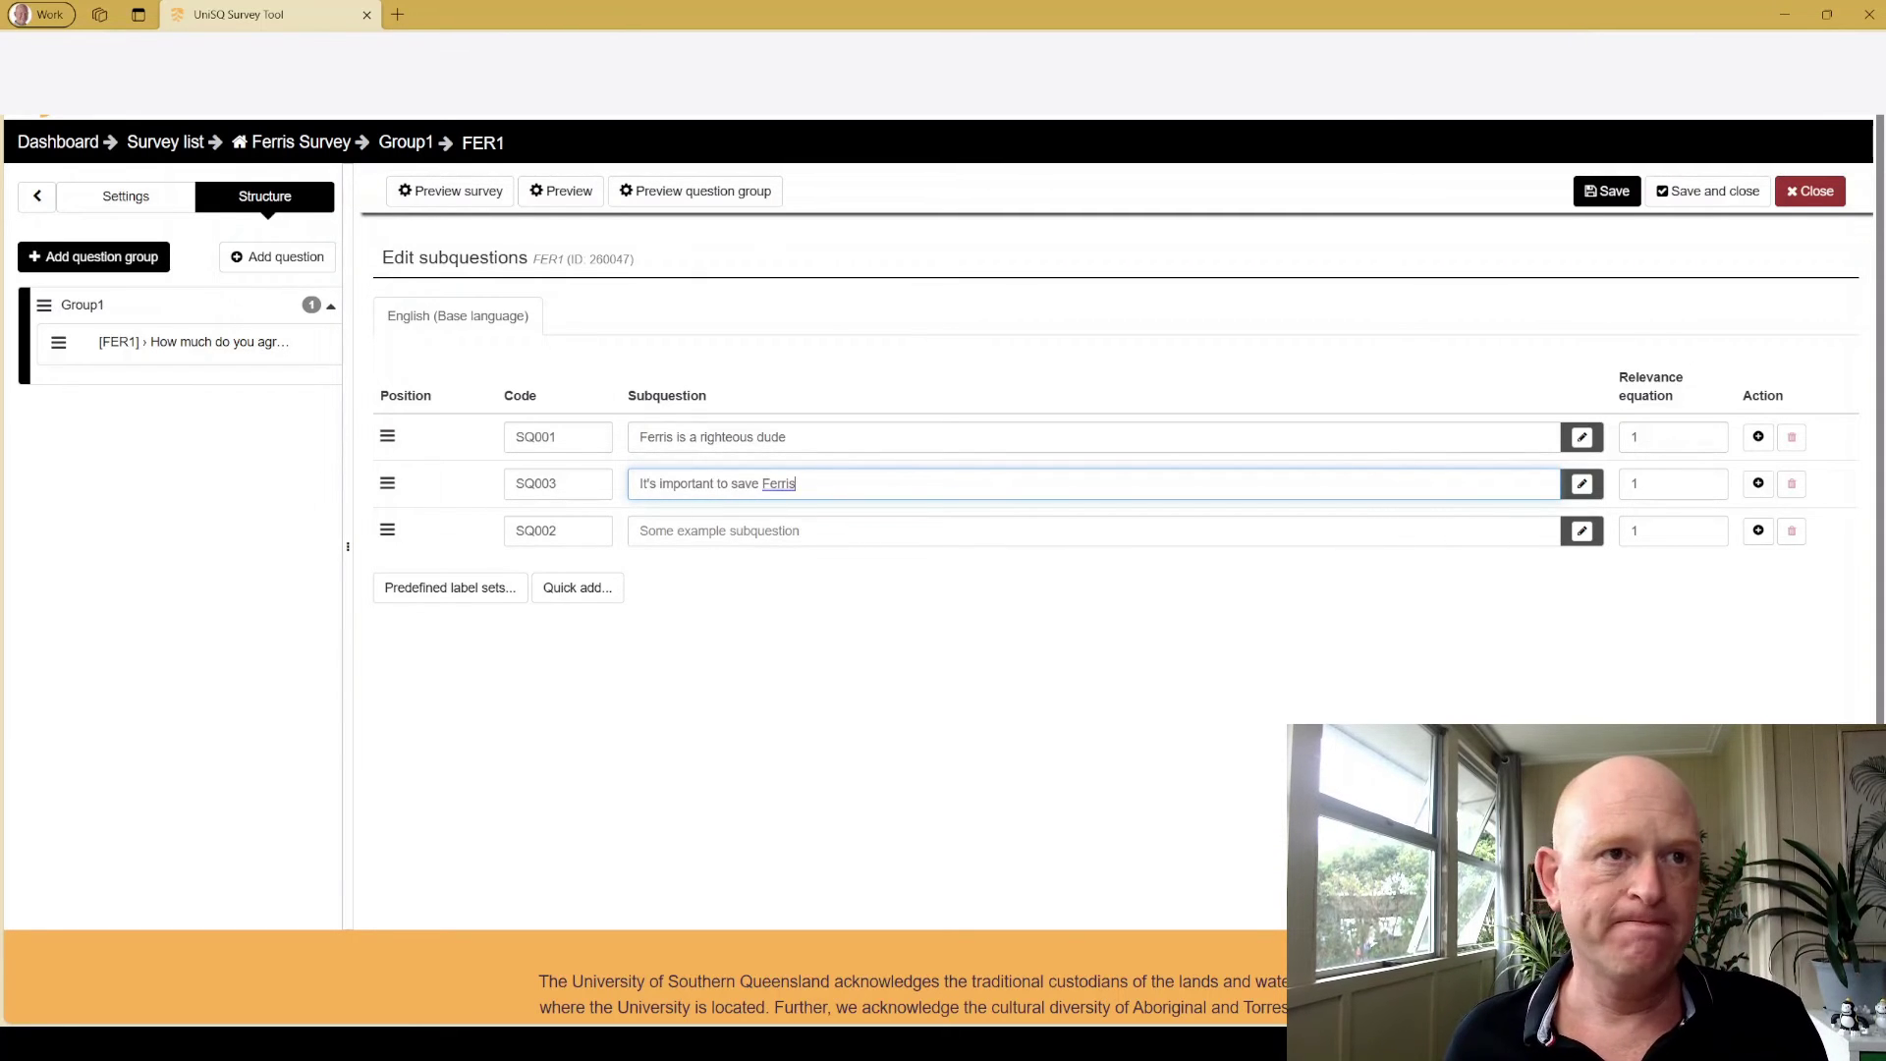
key("alt+Tab")
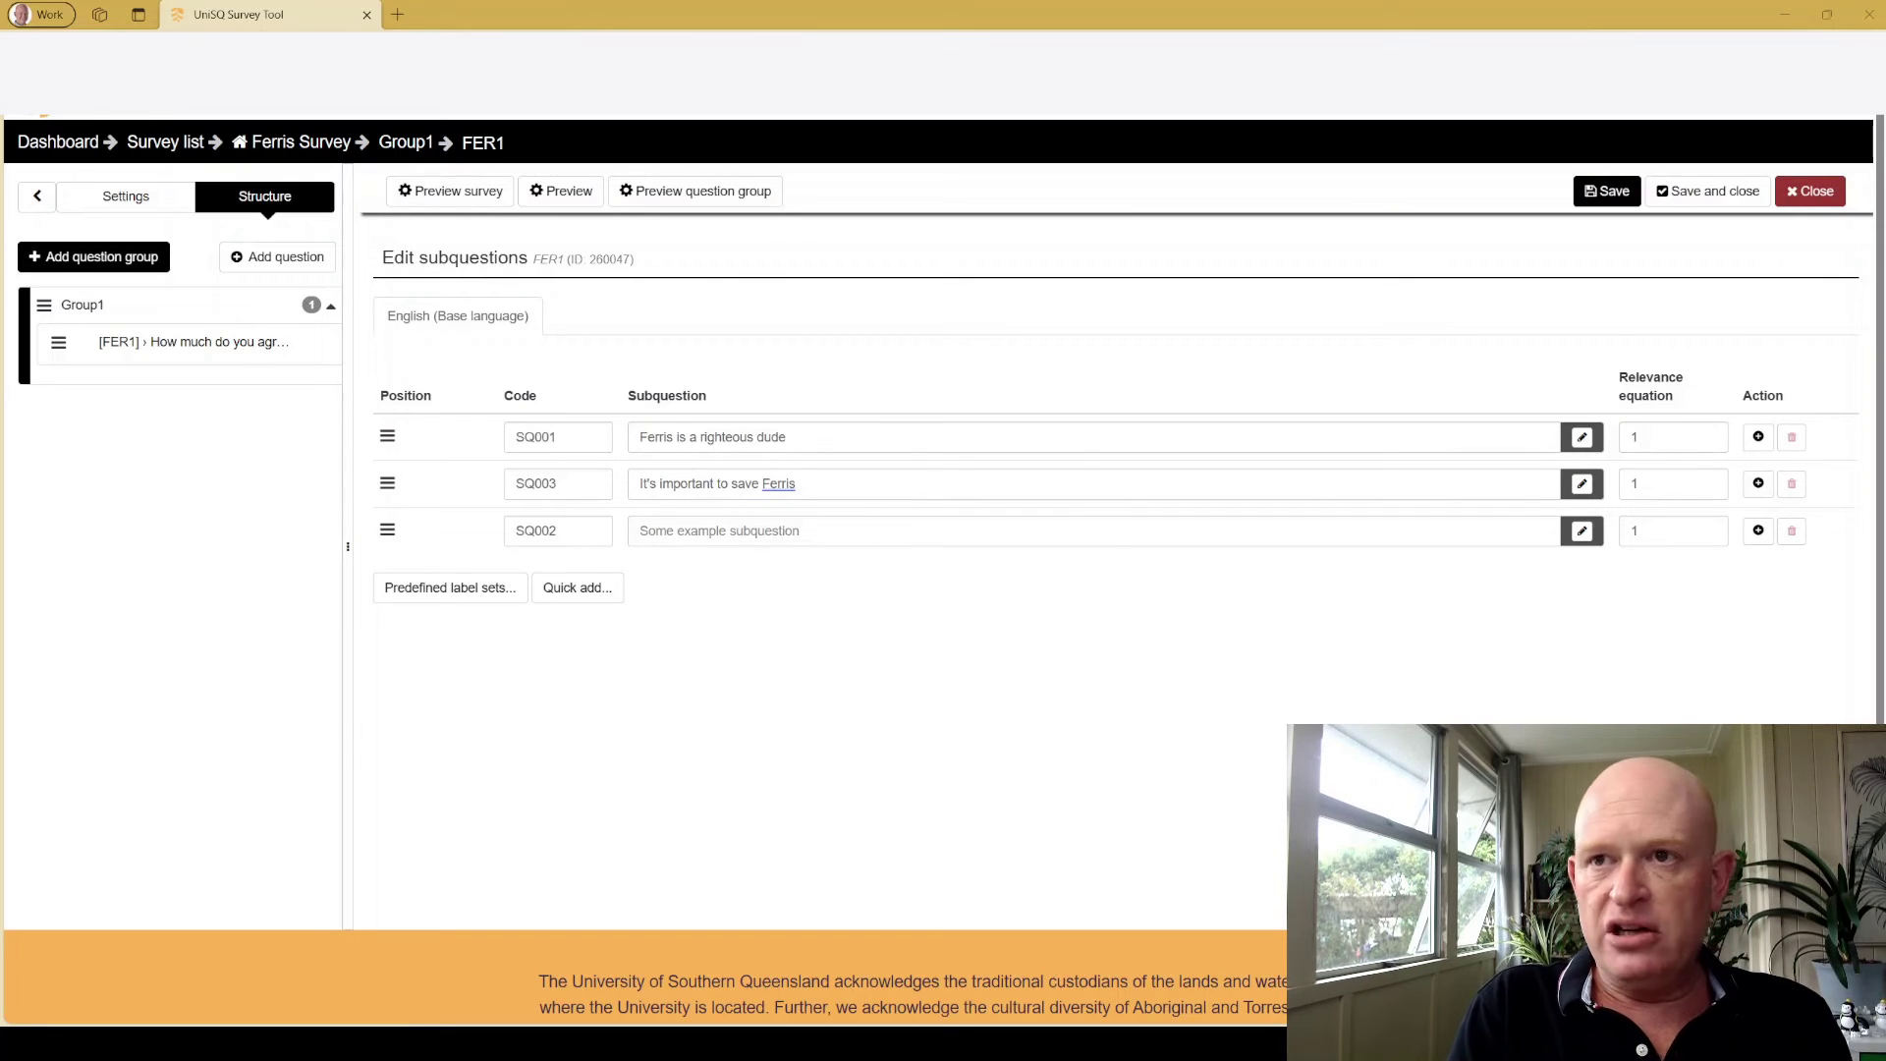
left_click(699, 540)
type("Ferris is a hero")
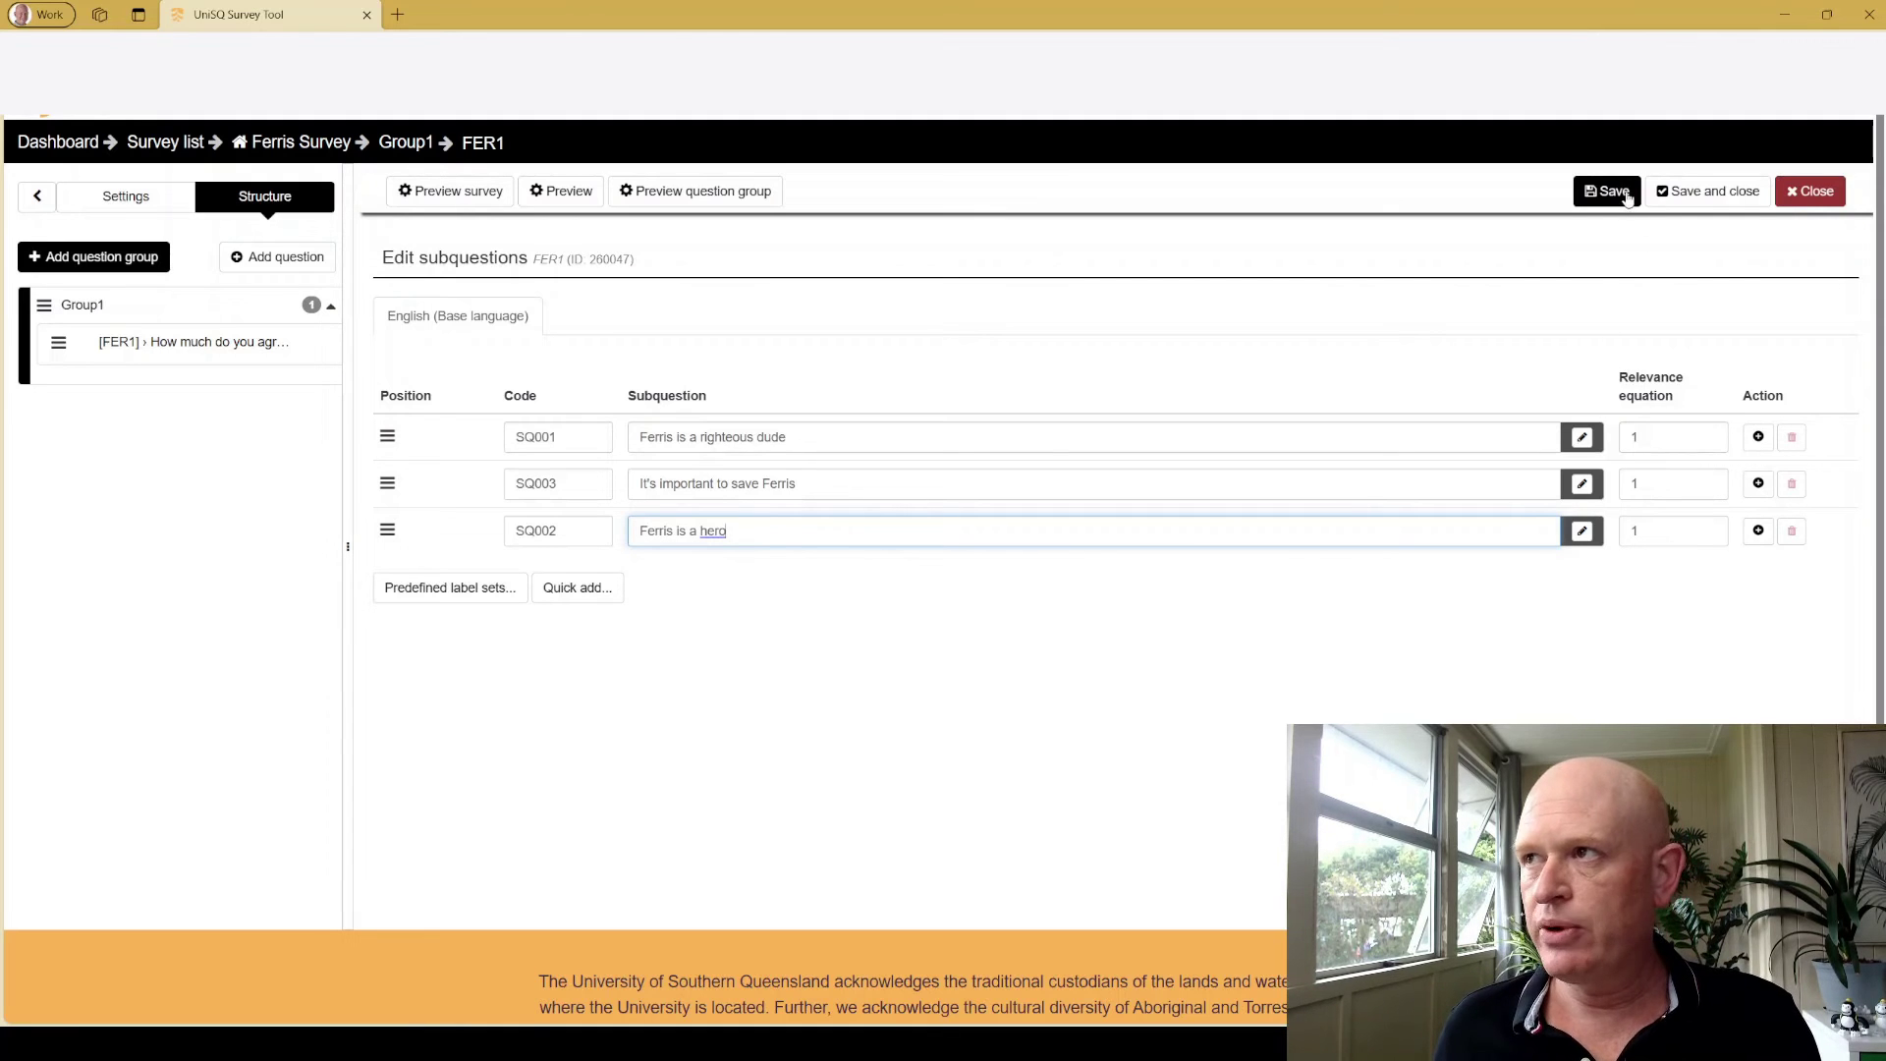
left_click(1681, 188)
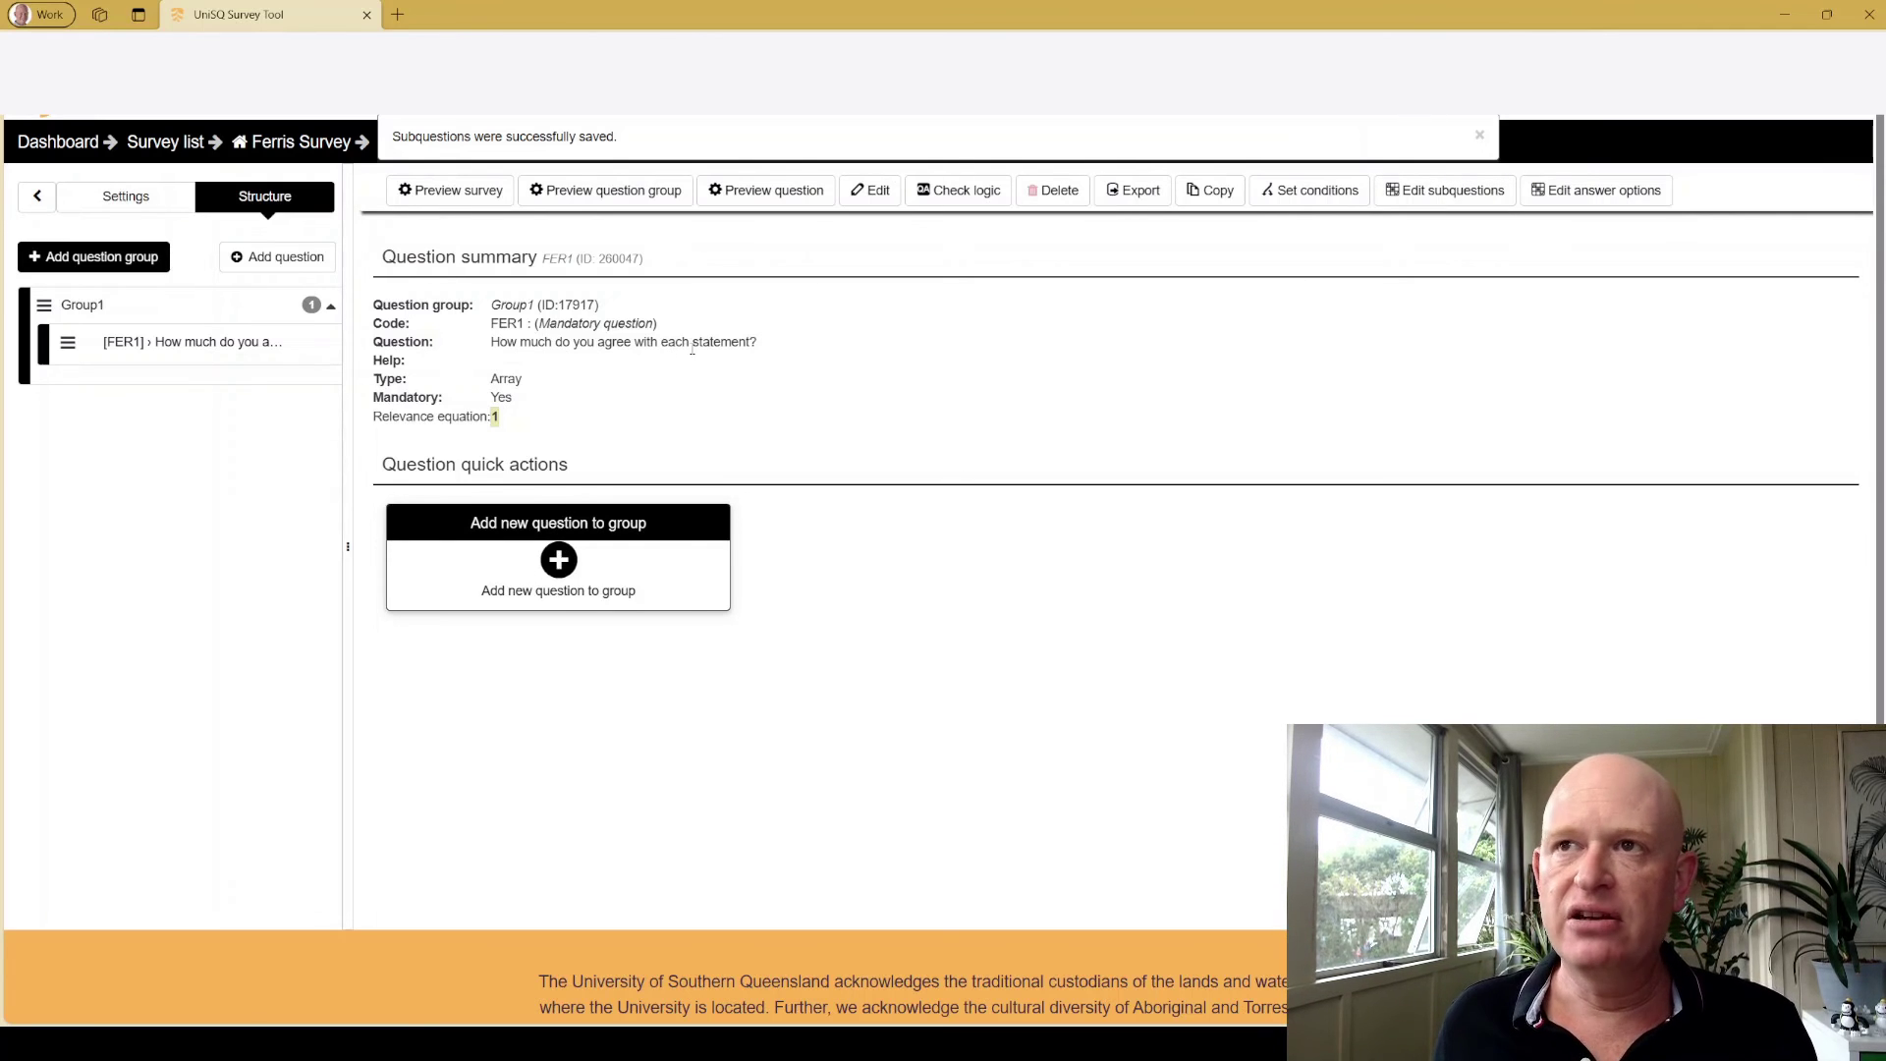
Preview the FER1 question in a new tab.
left_click(773, 191)
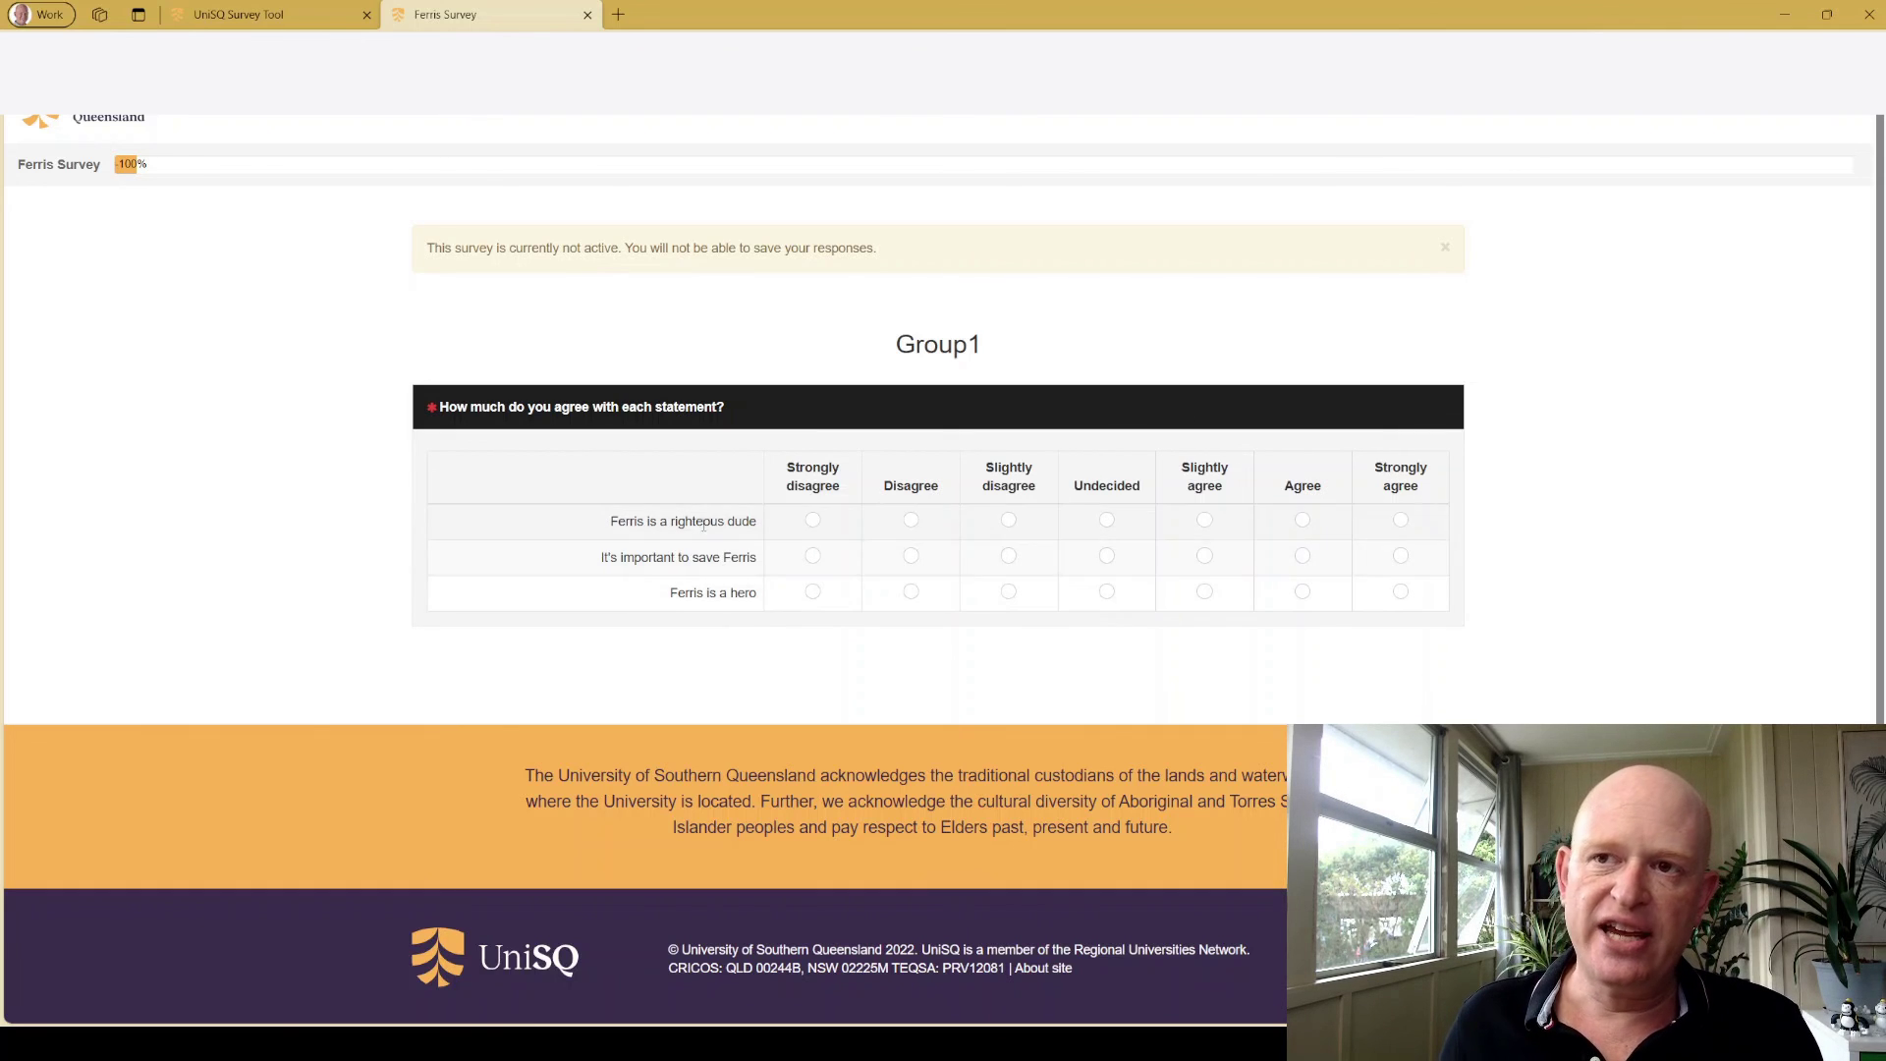
Answer Strongly agree for the first two Ferris statements in the preview.
left_click(1402, 521)
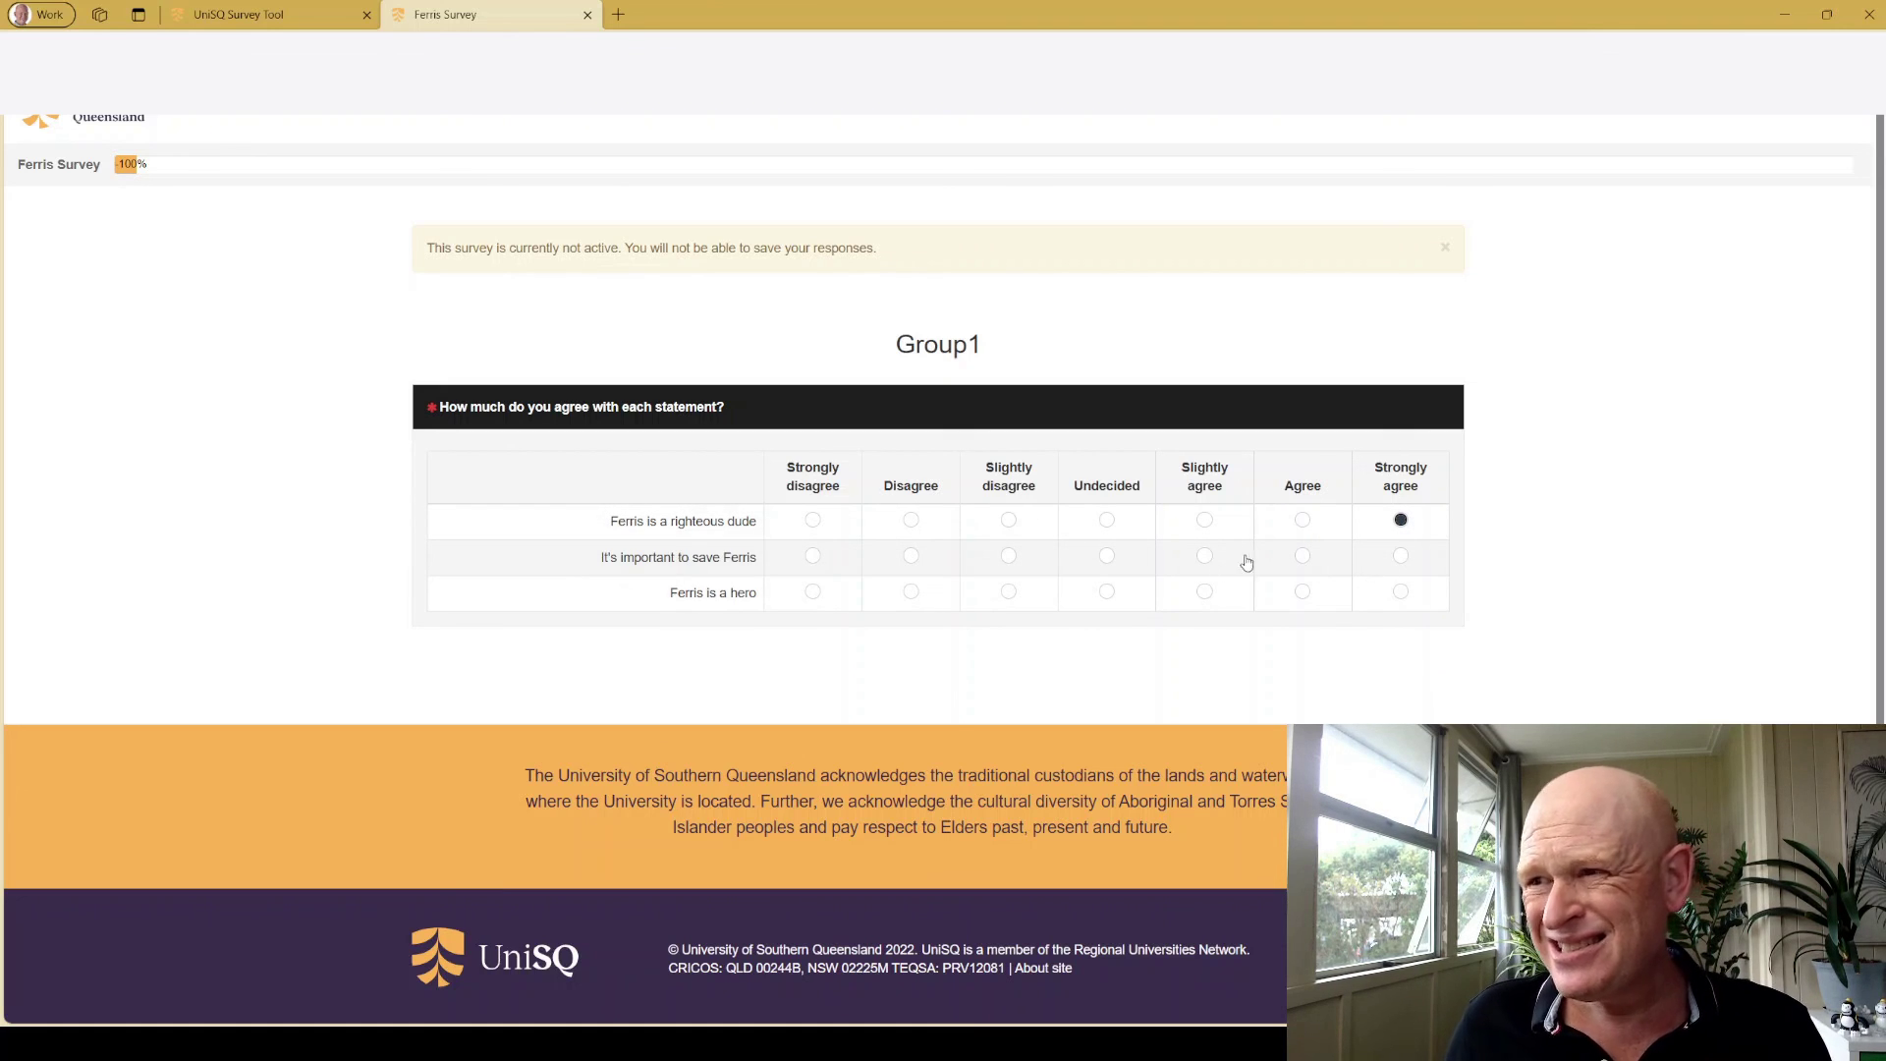
left_click(1401, 557)
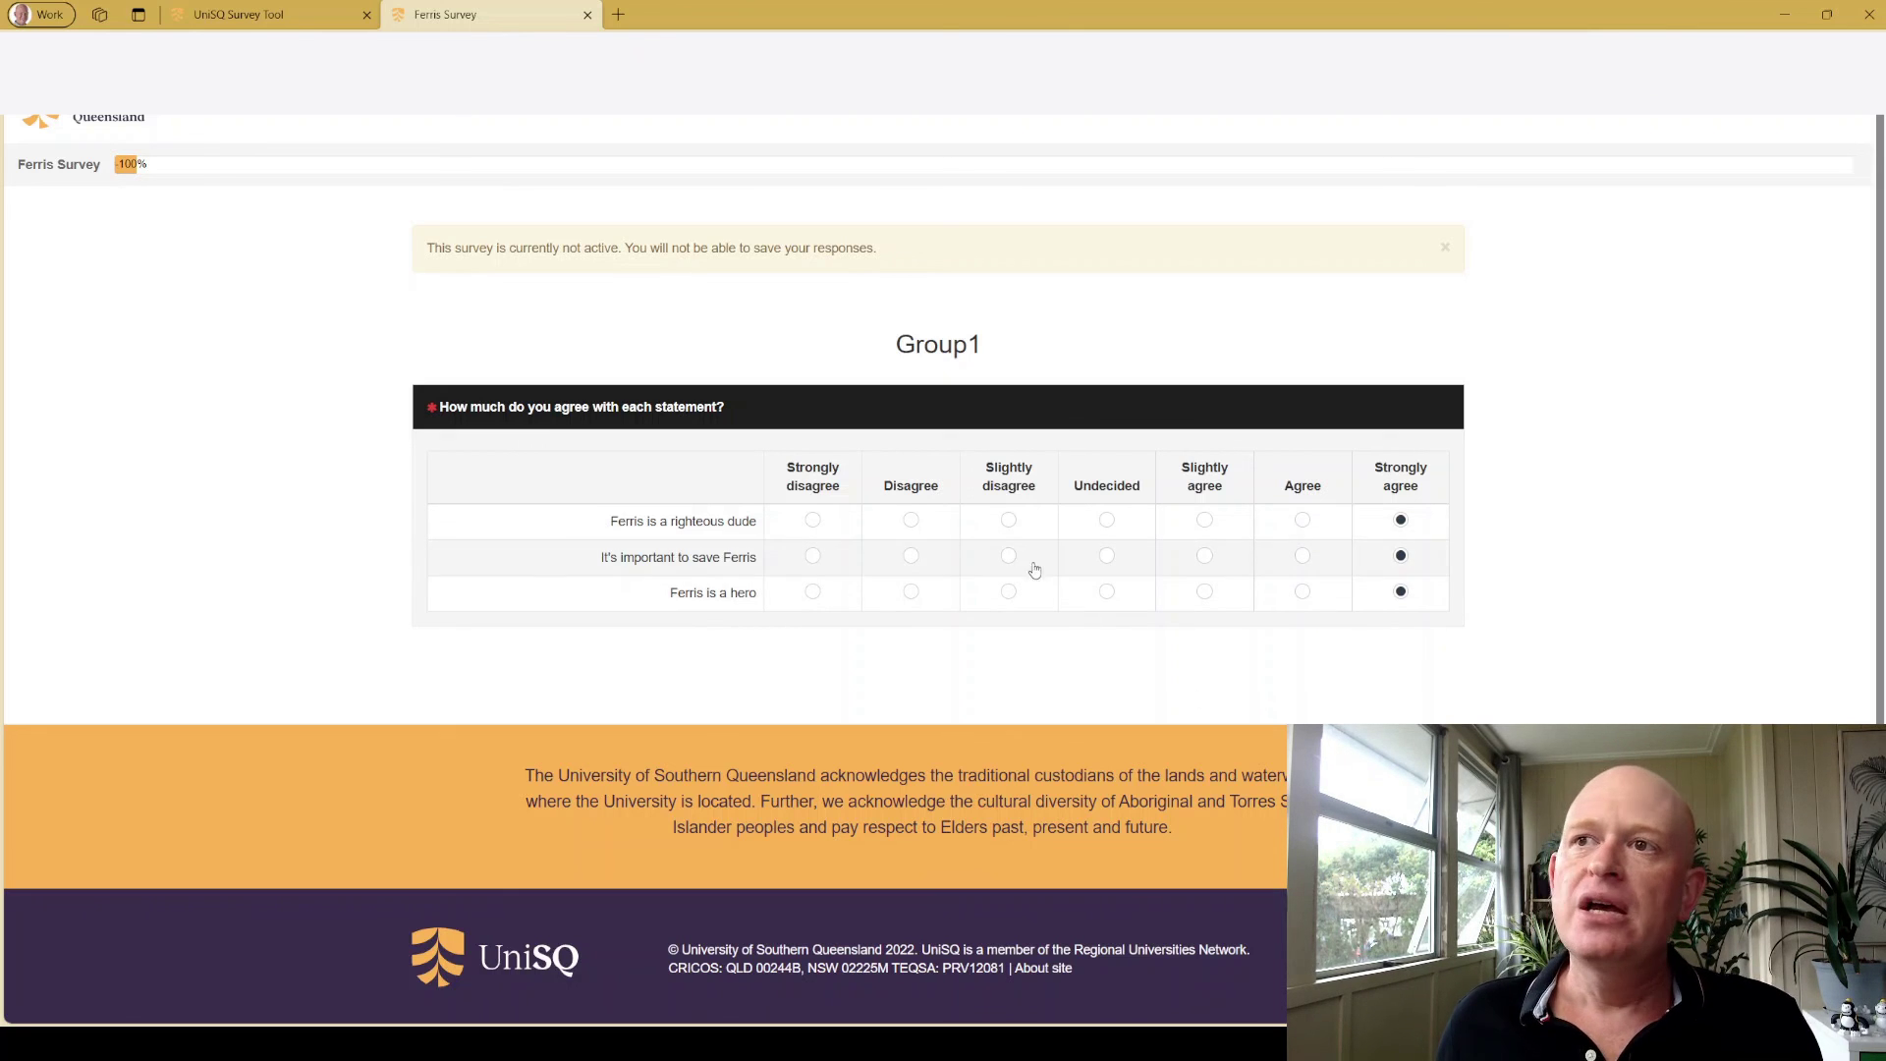
left_click(258, 20)
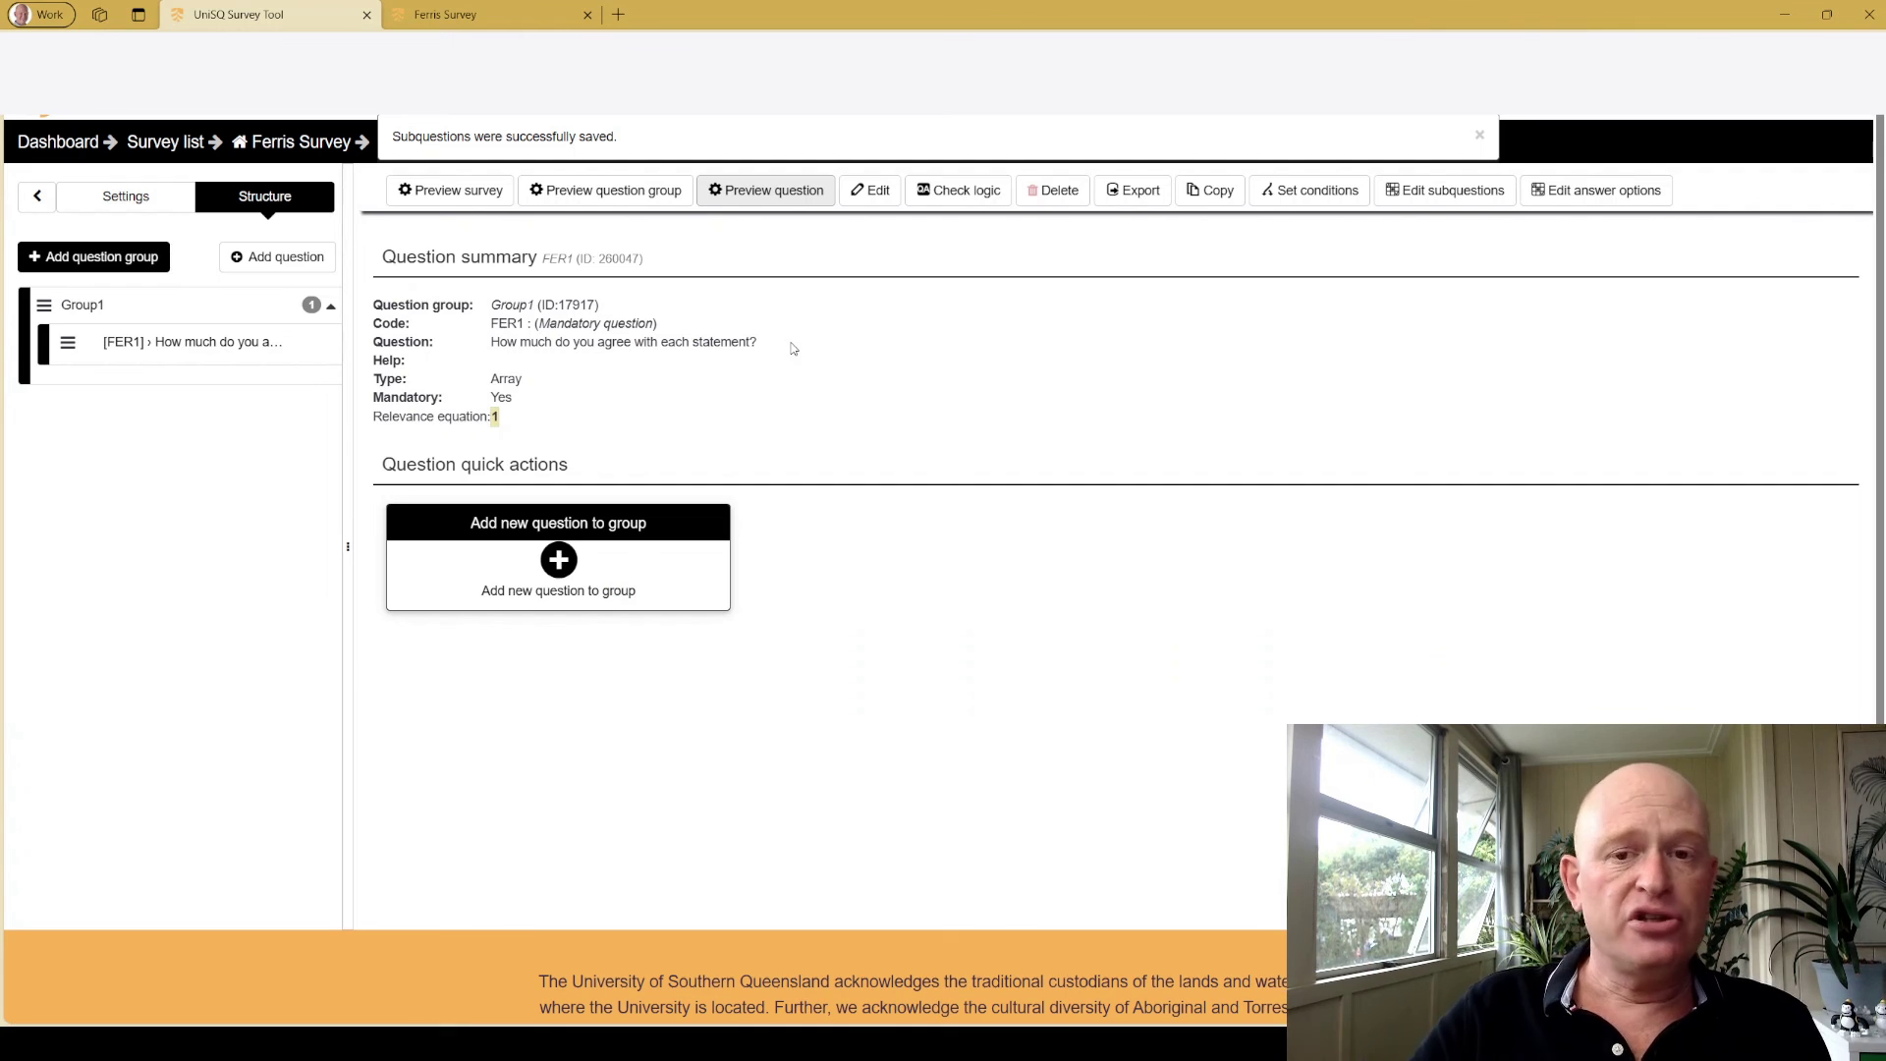